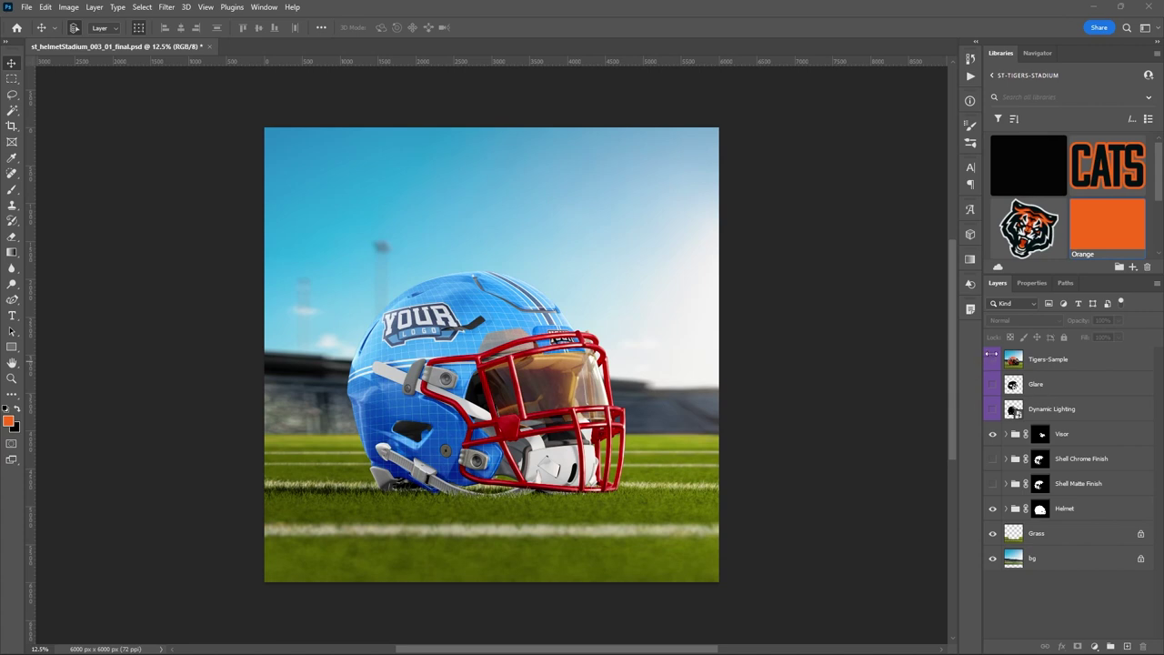
Turn on the Tigers-Sample layer to preview the orange helmet with the tiger logo and black facemask
left_click(994, 360)
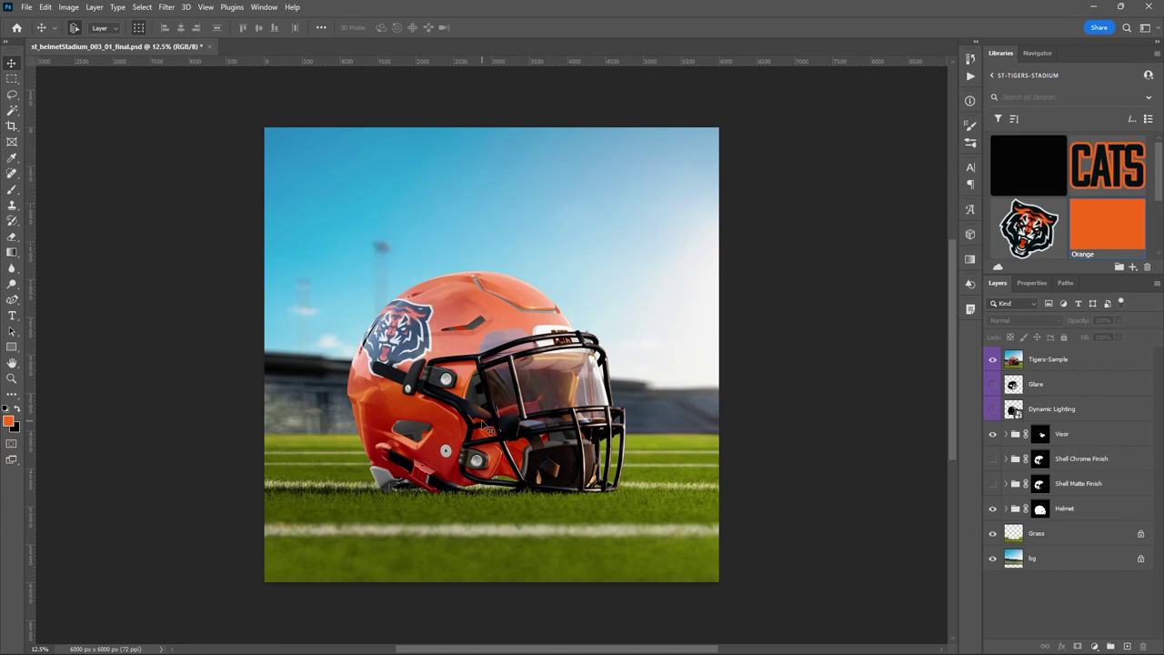
Hide the Tigers-Sample layer and zoom in on the blank helmet template
left_click(993, 363)
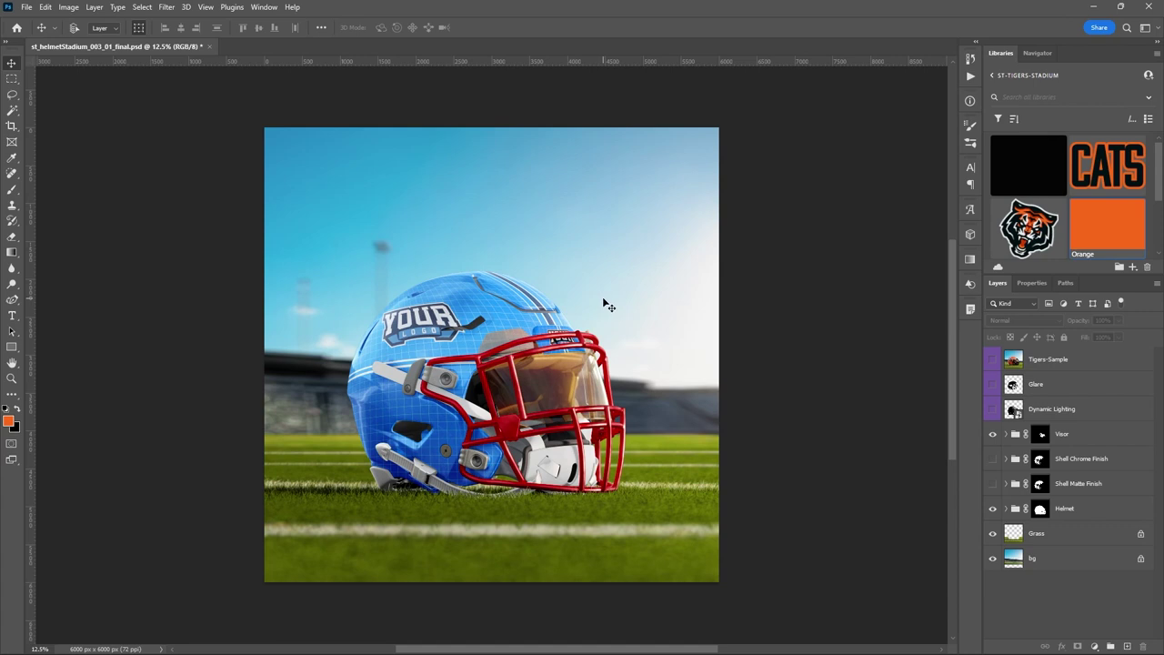
key("ctrl+plus")
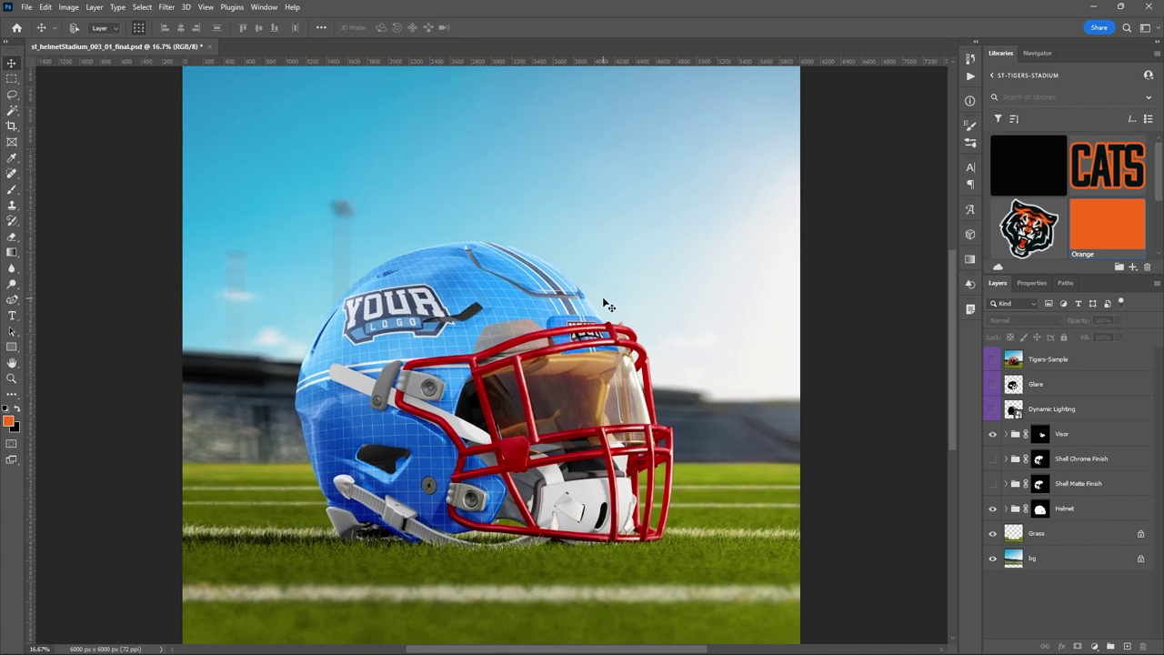
scroll(604, 304, "up", 3)
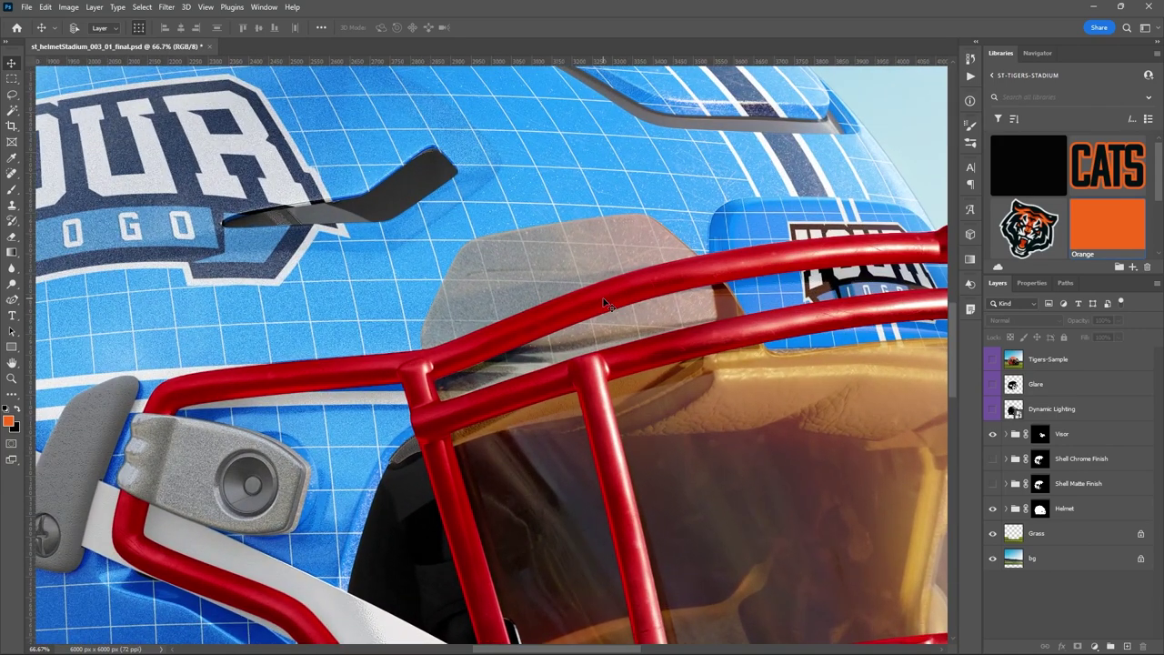
scroll(604, 304, "up", 1)
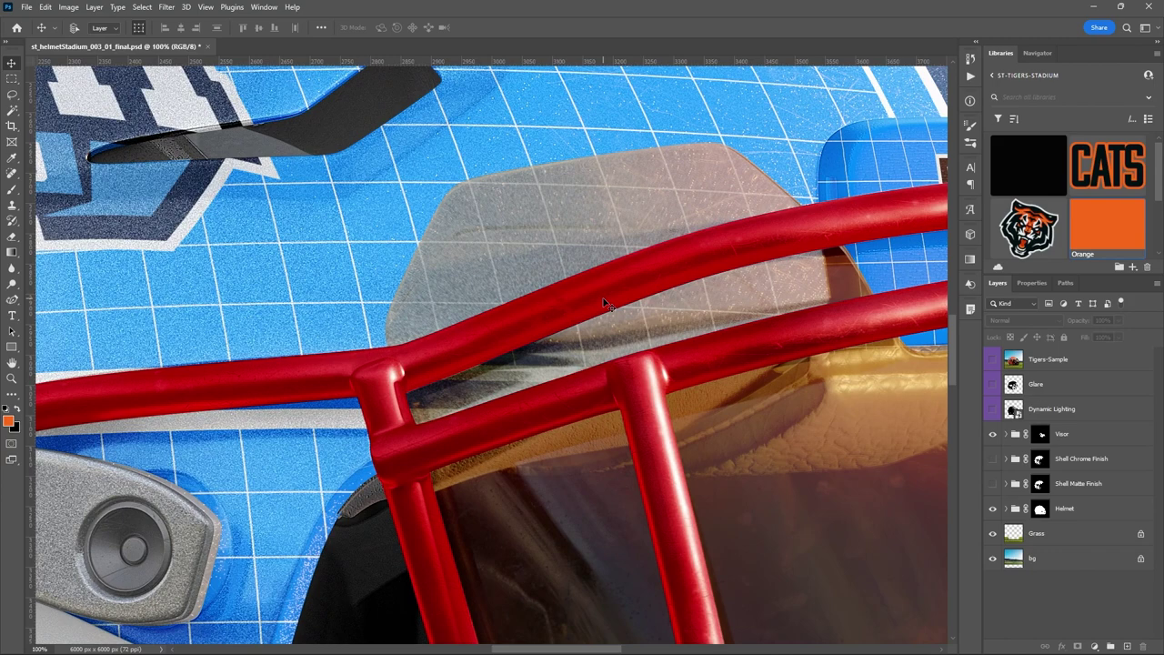
scroll(604, 304, "up", 1)
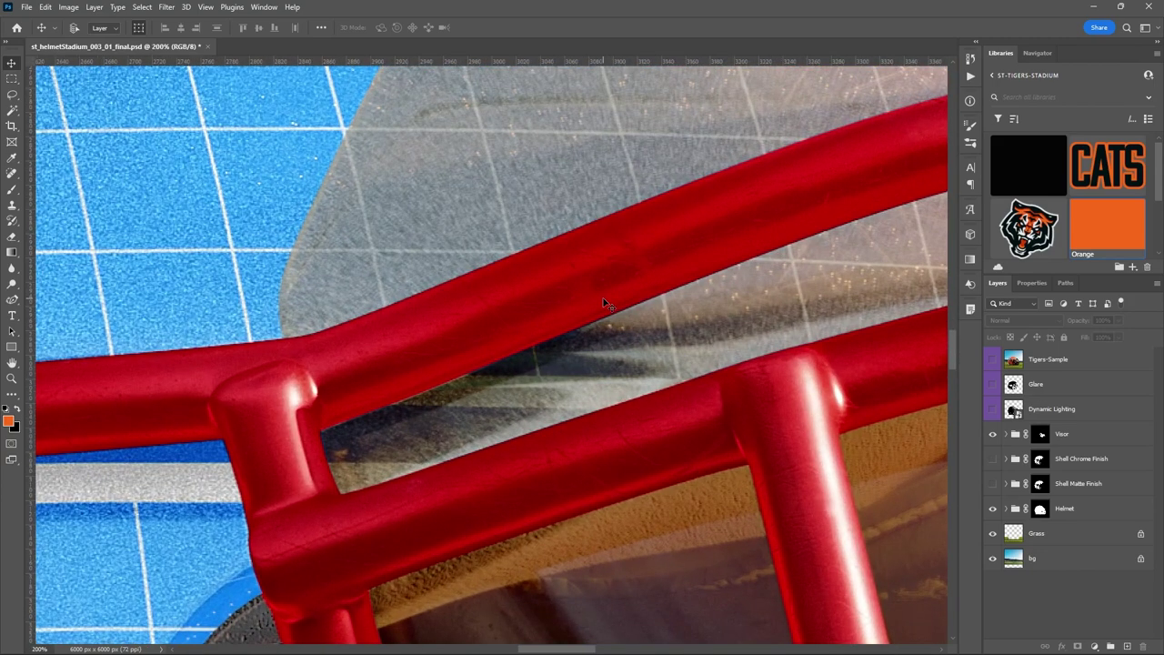
Pan across the facemask bars, blue shell grid, ear housing, front logo and clear visor
left_click_drag(665, 443, 683, 249)
left_click_drag(354, 232, 681, 306)
left_click_drag(485, 122, 709, 213)
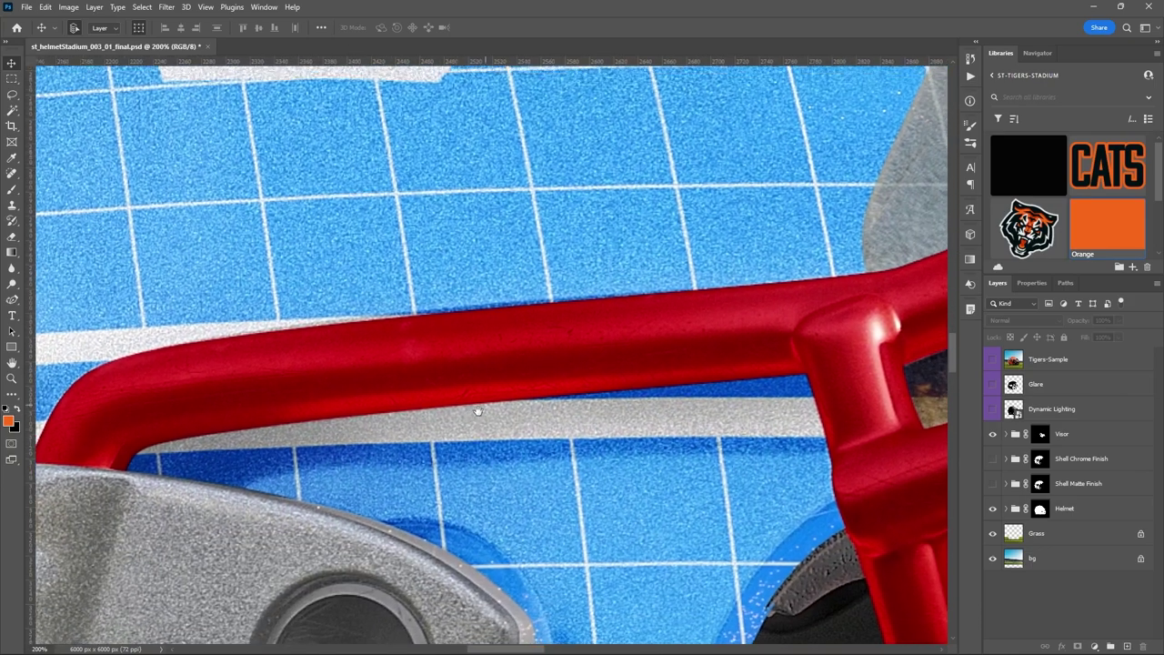
left_click_drag(477, 411, 577, 226)
left_click_drag(416, 478, 498, 354)
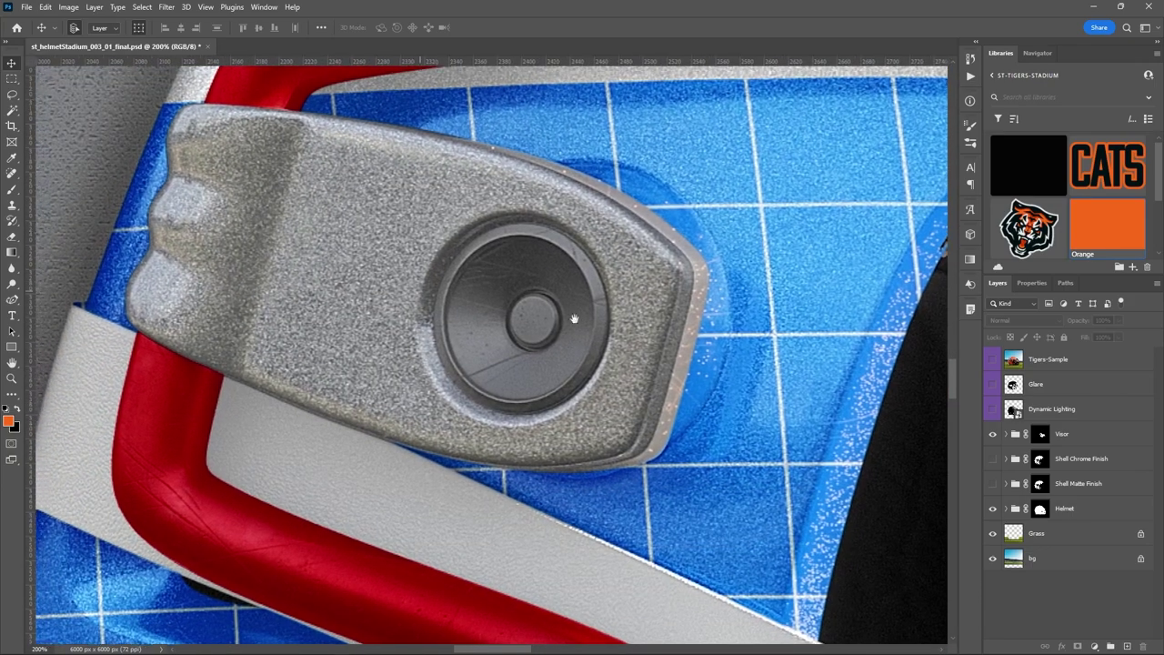
left_click_drag(324, 271, 639, 331)
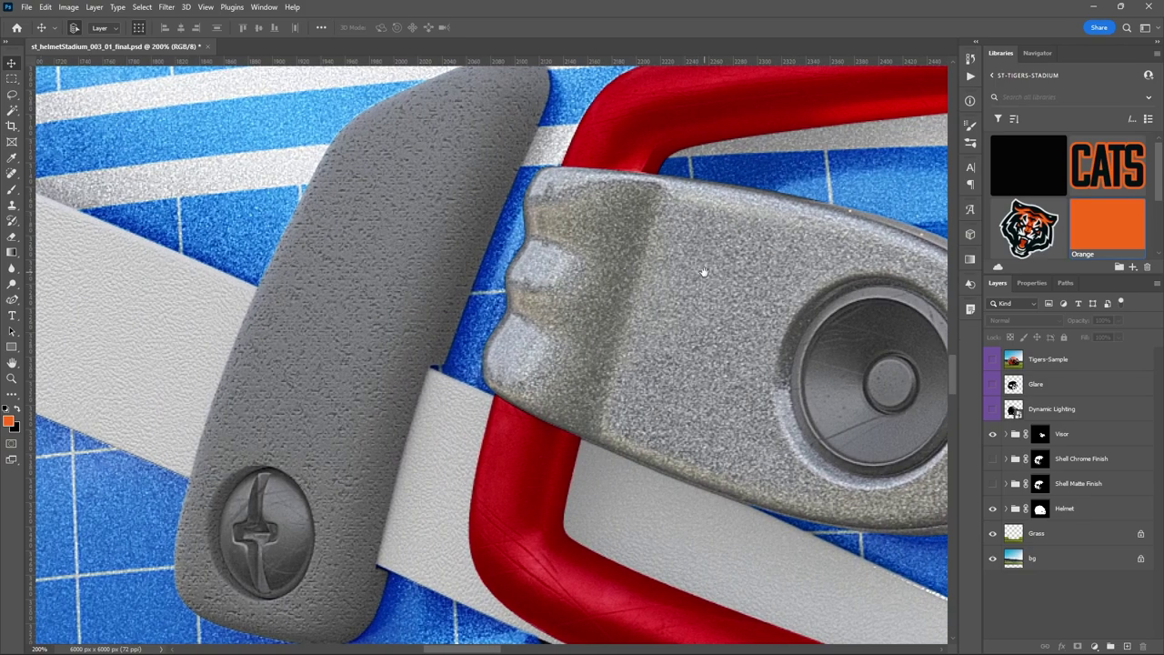
left_click_drag(632, 333, 599, 415)
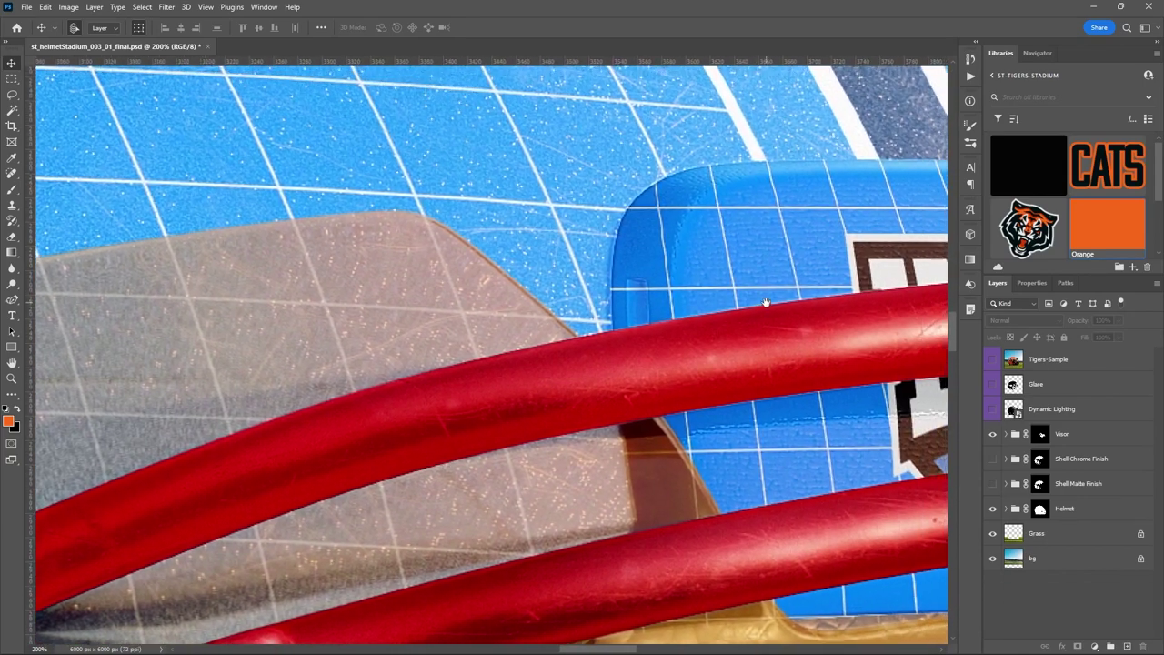
left_click_drag(767, 302, 458, 307)
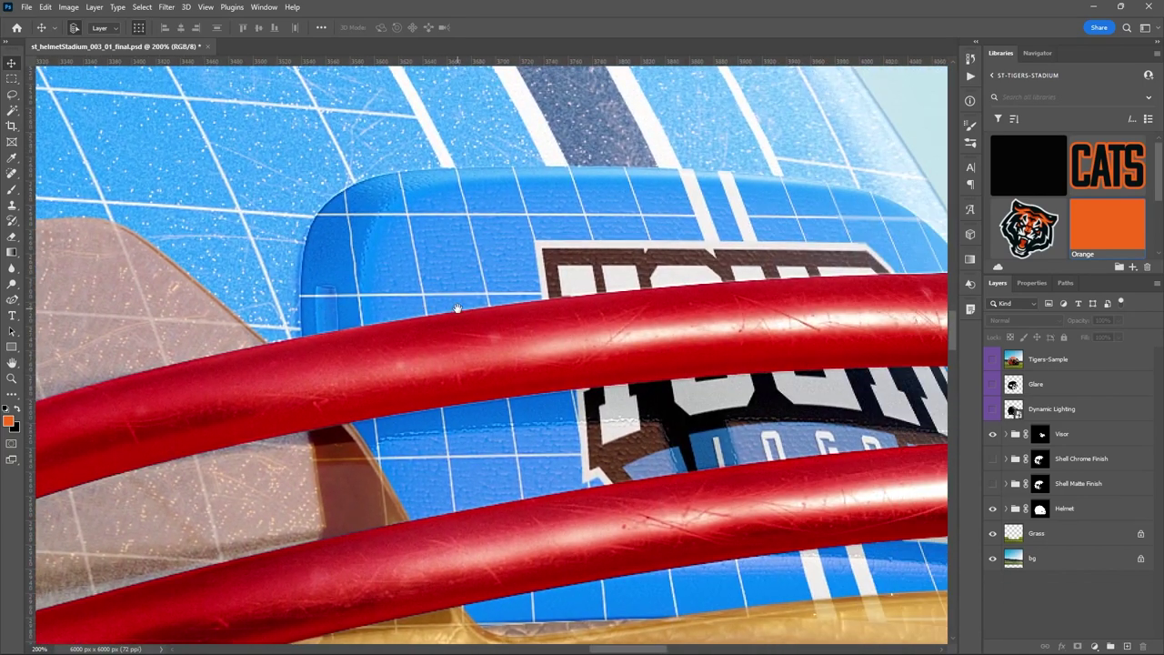
left_click_drag(692, 327, 537, 332)
left_click_drag(887, 365, 677, 365)
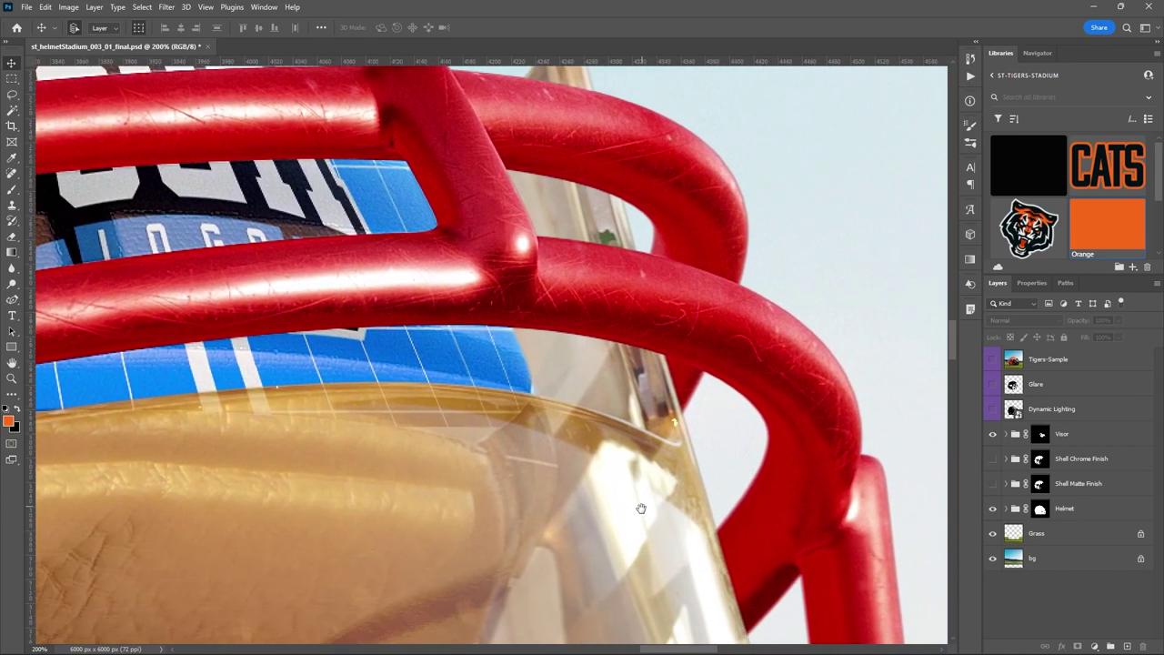
mouse_move(641, 508)
left_mouse_down()
mouse_move(636, 214)
mouse_move(613, 424)
mouse_move(507, 548)
mouse_move(508, 298)
mouse_move(528, 403)
mouse_move(530, 382)
mouse_move(692, 434)
mouse_move(606, 372)
left_mouse_up()
mouse_move(736, 463)
left_mouse_down()
mouse_move(659, 392)
mouse_move(663, 340)
mouse_move(671, 403)
mouse_move(416, 431)
mouse_move(703, 341)
mouse_move(548, 343)
mouse_move(398, 421)
mouse_move(600, 372)
mouse_move(634, 383)
mouse_move(641, 401)
left_mouse_up()
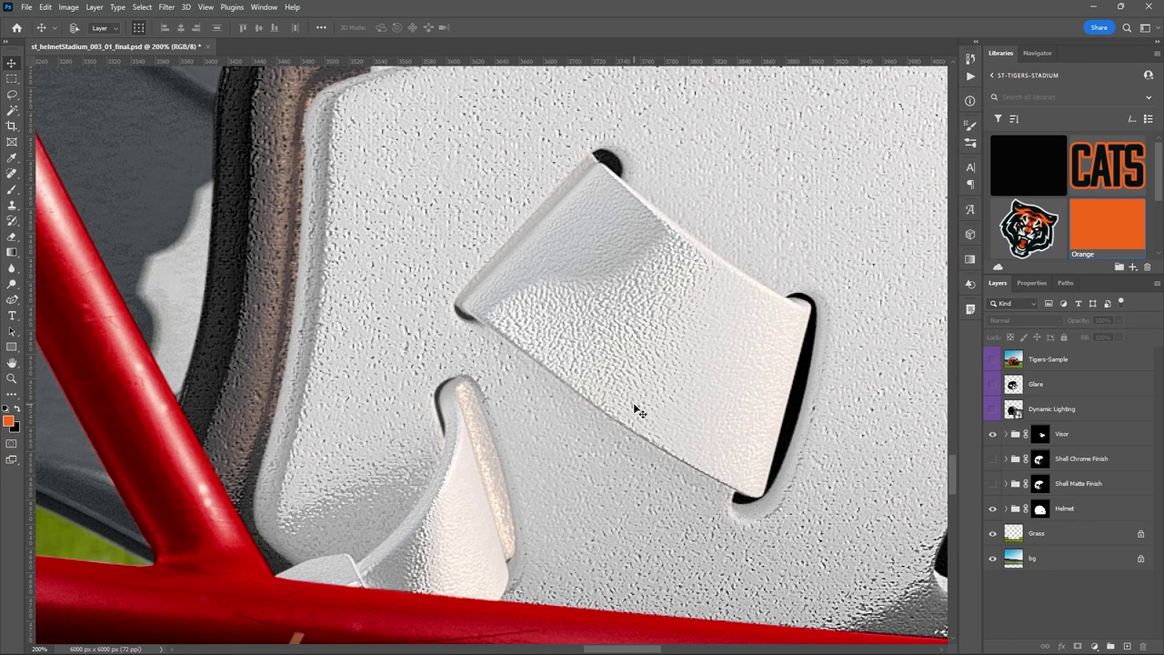
key("ctrl+minus")
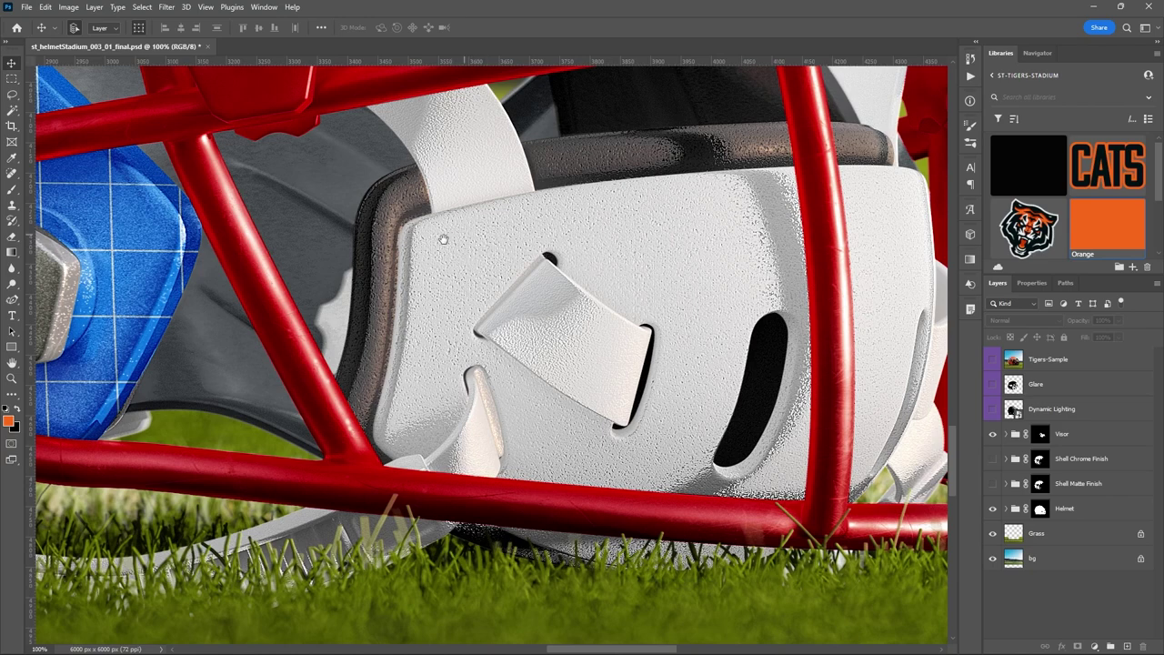
scroll(442, 310, "left", 3)
scroll(442, 309, "down", 2)
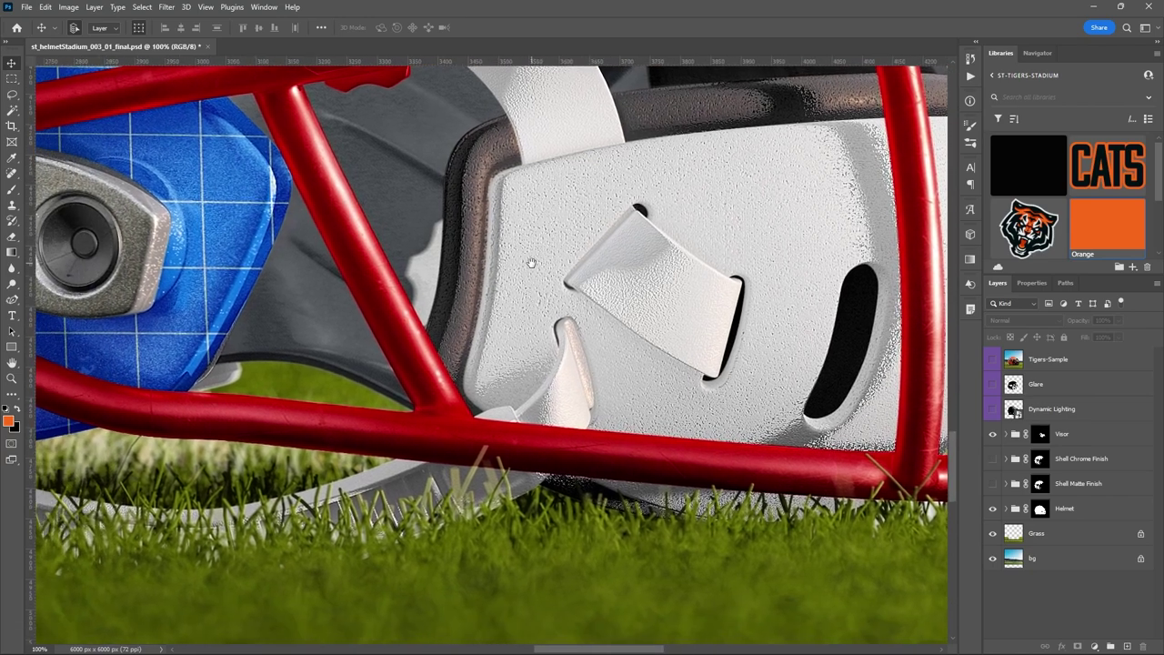
scroll(443, 308, "left", 4)
scroll(443, 308, "down", 5)
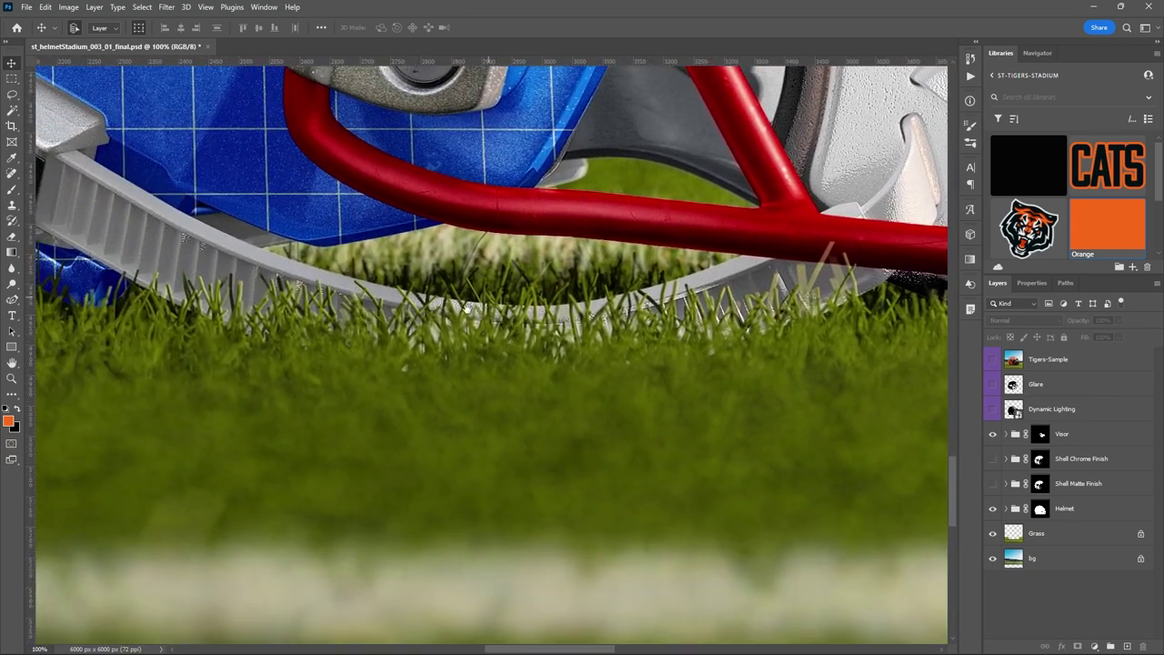
scroll(631, 247, "left", 10)
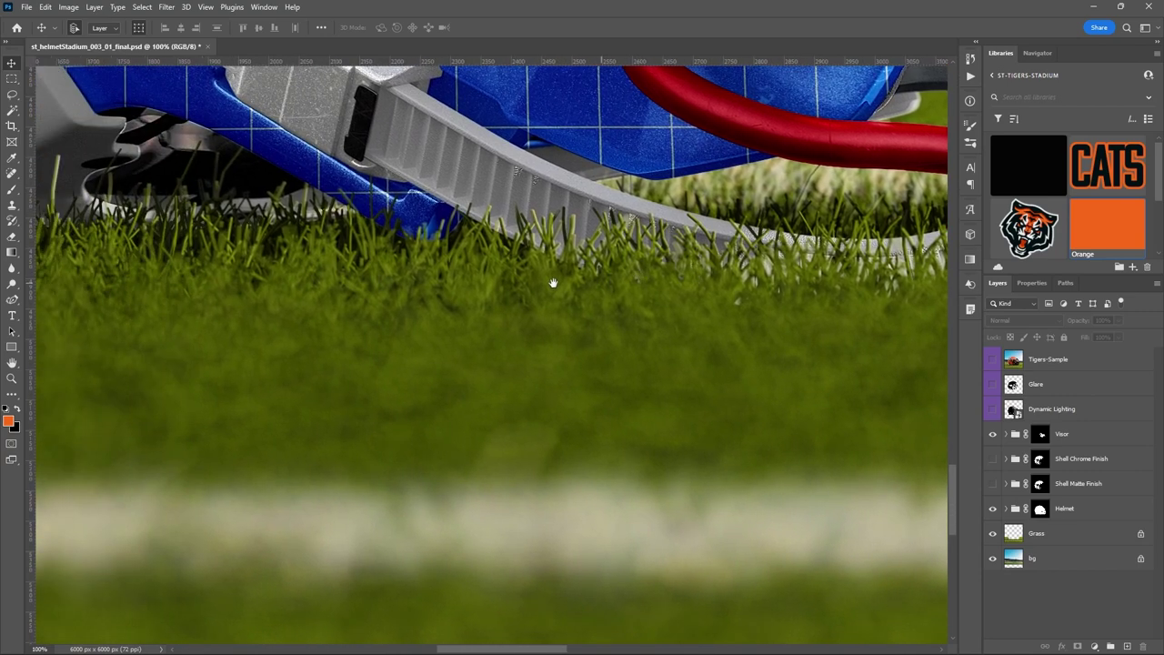
scroll(628, 275, "left", 1)
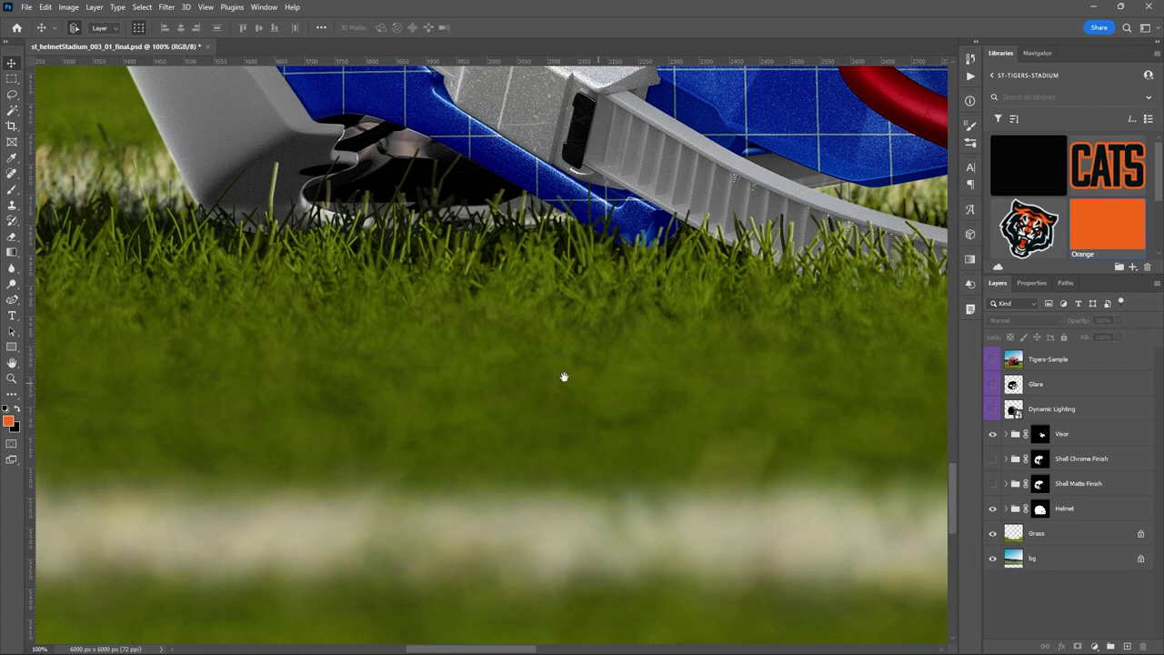
mouse_move(537, 247)
left_mouse_down()
mouse_move(580, 312)
mouse_move(537, 264)
mouse_move(551, 300)
left_mouse_up()
left_click_drag(561, 226, 627, 358)
left_click_drag(577, 247, 595, 413)
left_click_drag(528, 248, 529, 438)
left_click_drag(514, 100, 509, 299)
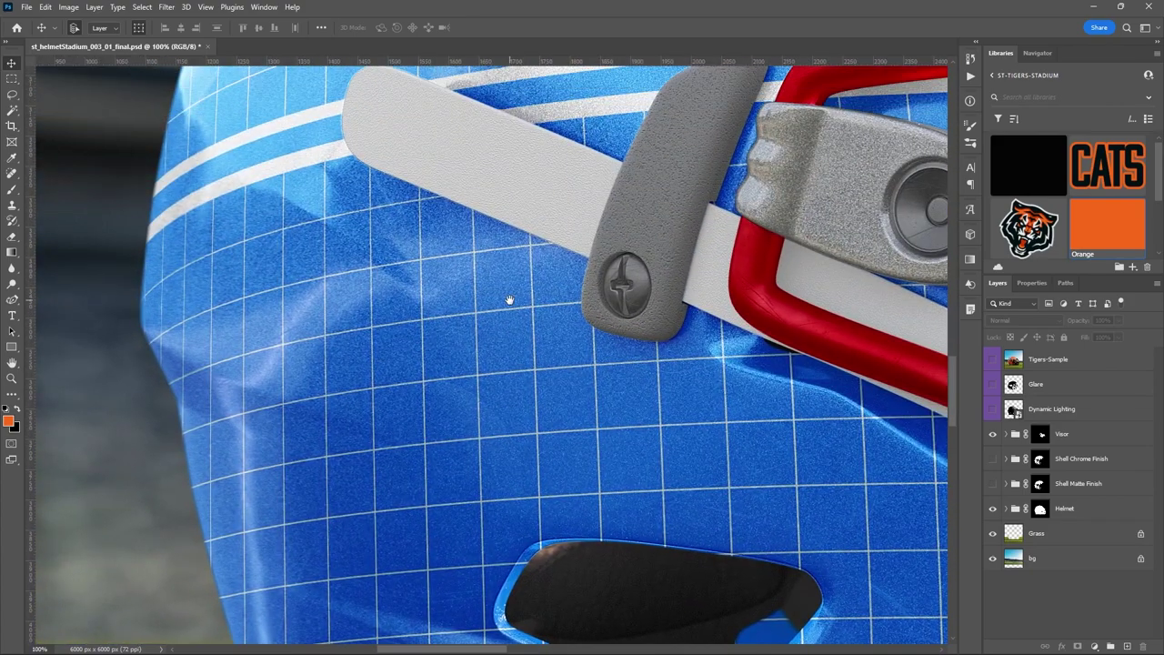
left_click_drag(509, 259, 510, 468)
mouse_move(510, 119)
left_mouse_down()
mouse_move(509, 369)
mouse_move(363, 510)
mouse_move(510, 473)
mouse_move(645, 203)
mouse_move(478, 263)
mouse_move(473, 187)
left_mouse_up()
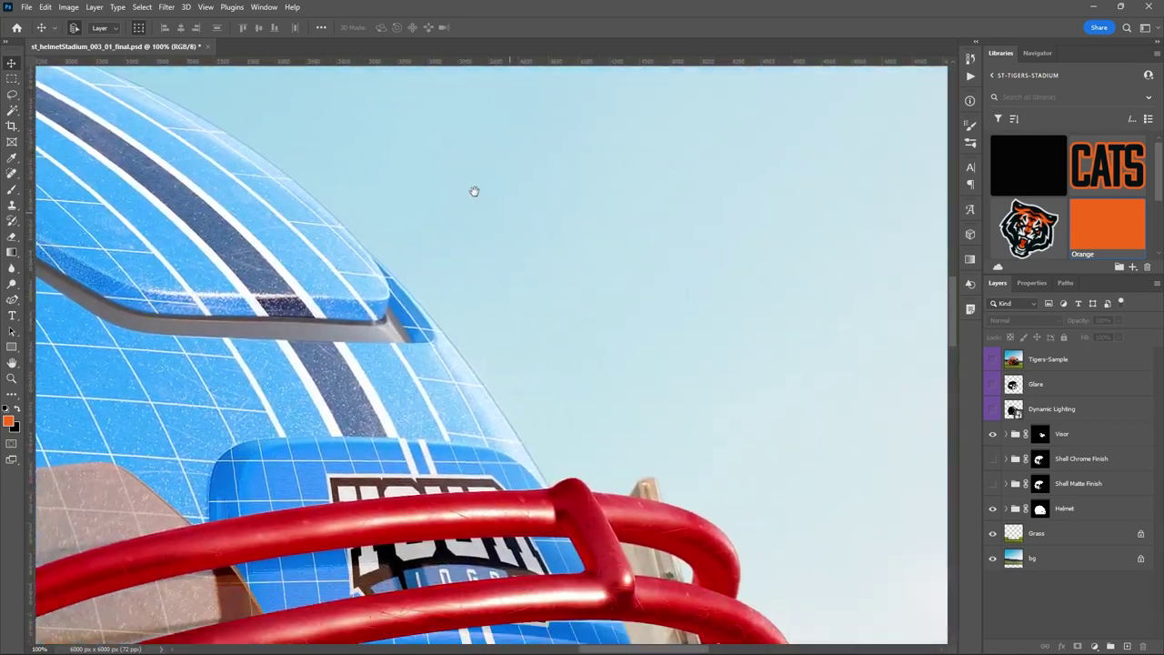
left_click_drag(728, 331, 610, 331)
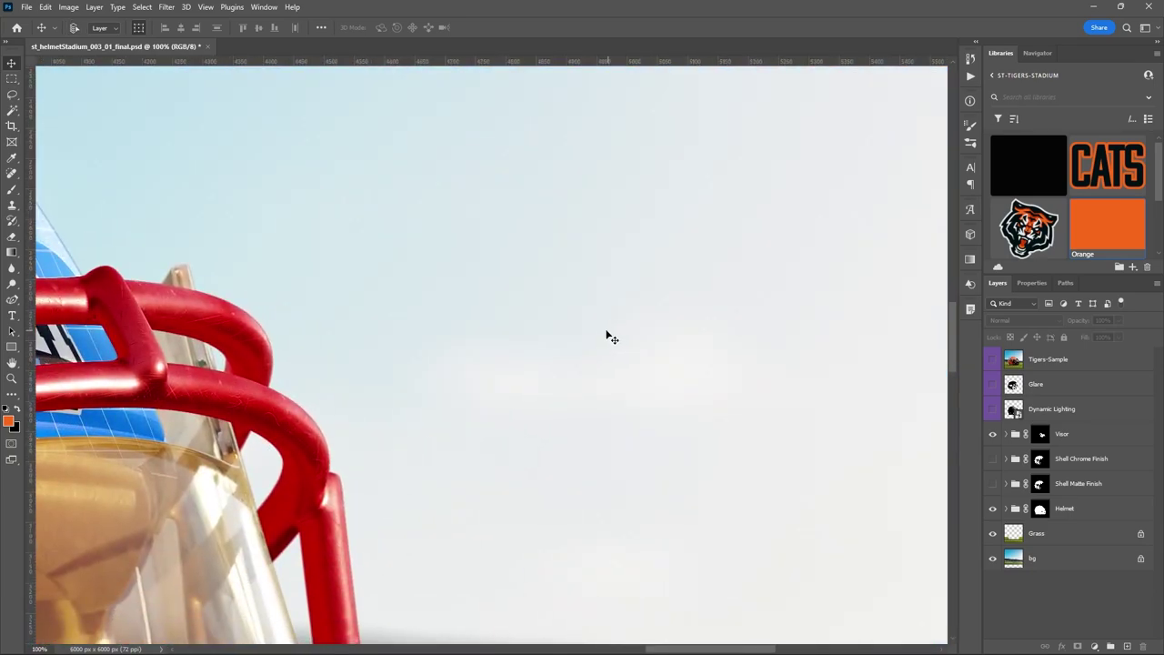
Fit the whole helmet scene in view and toggle the tinted visor off and back on
key("ctrl+0")
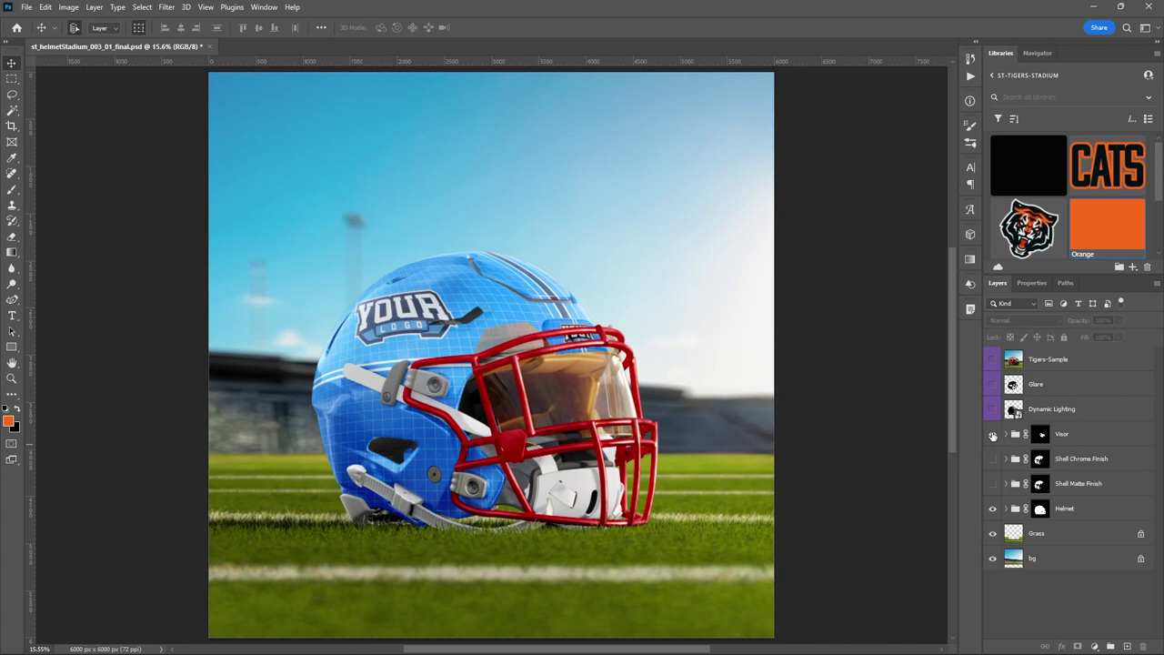
left_click(992, 436)
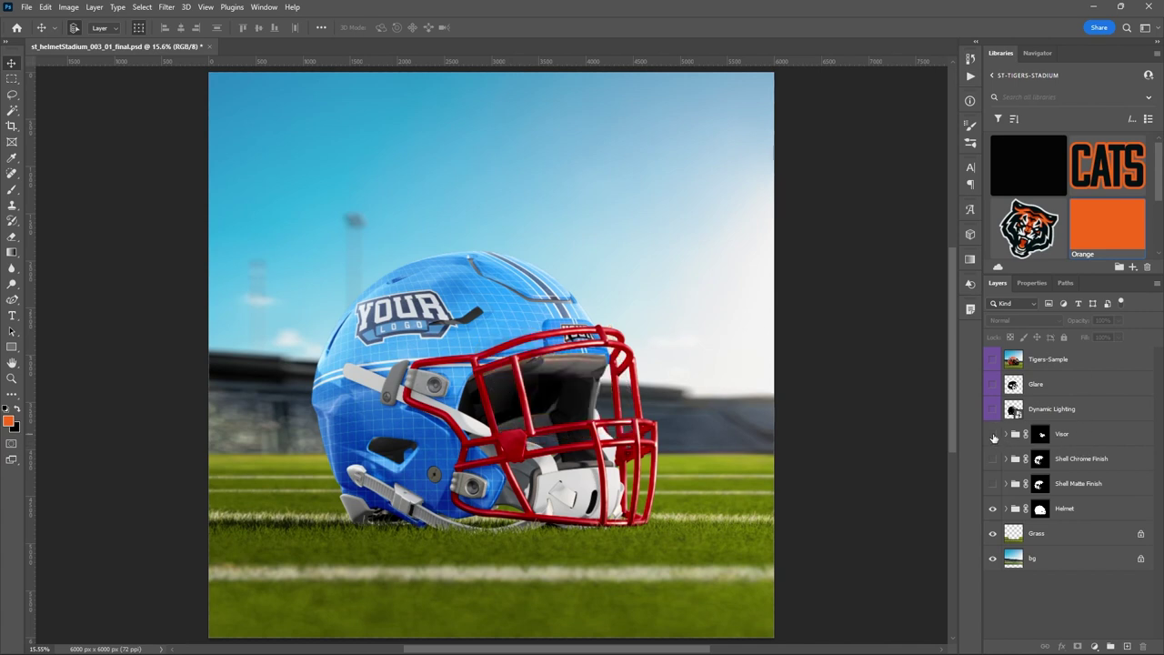
left_click(993, 436)
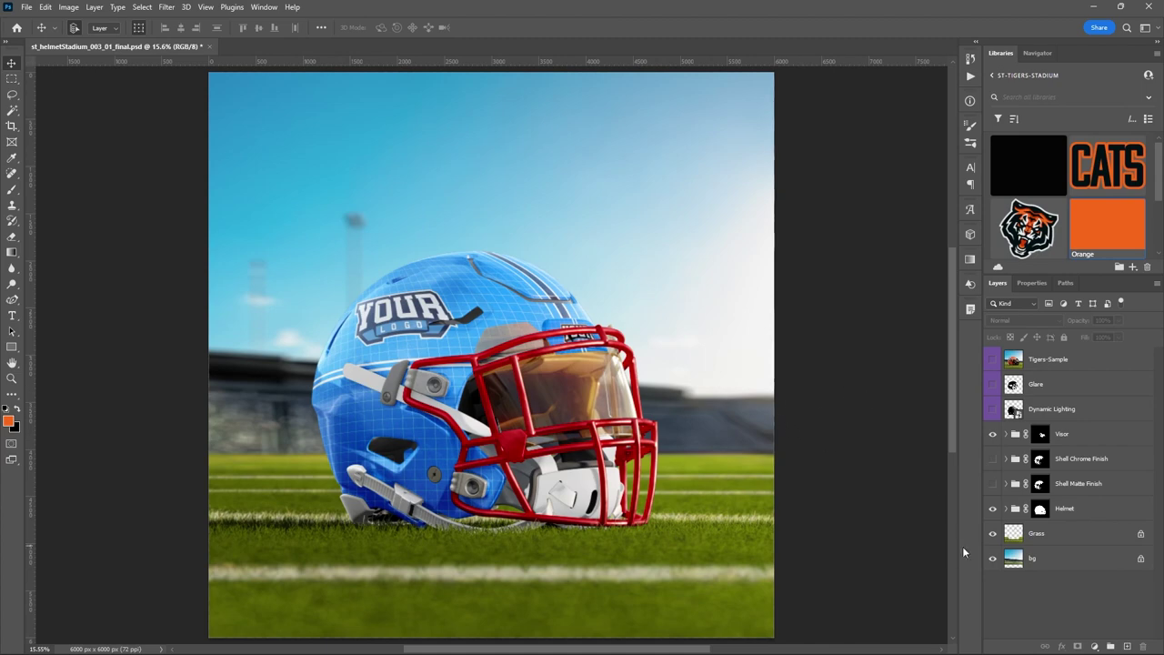
Hide and re-show the grass and stadium background, then expand the Helmet group
left_click(994, 533)
left_click(993, 558)
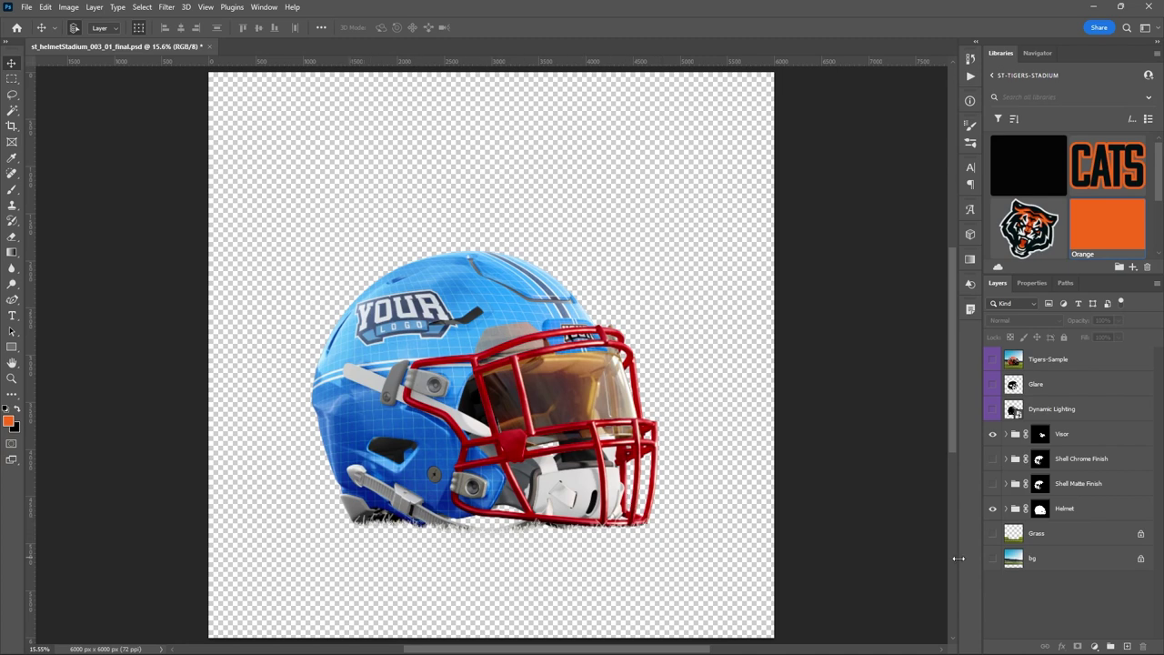
left_click(994, 534)
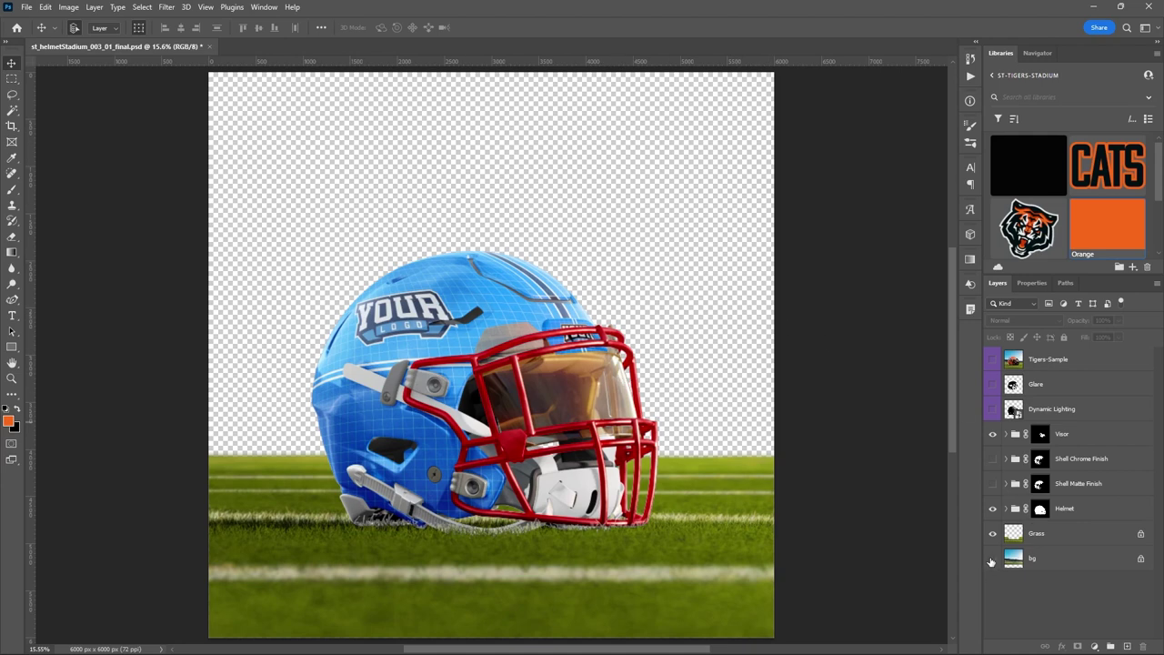
left_click(993, 559)
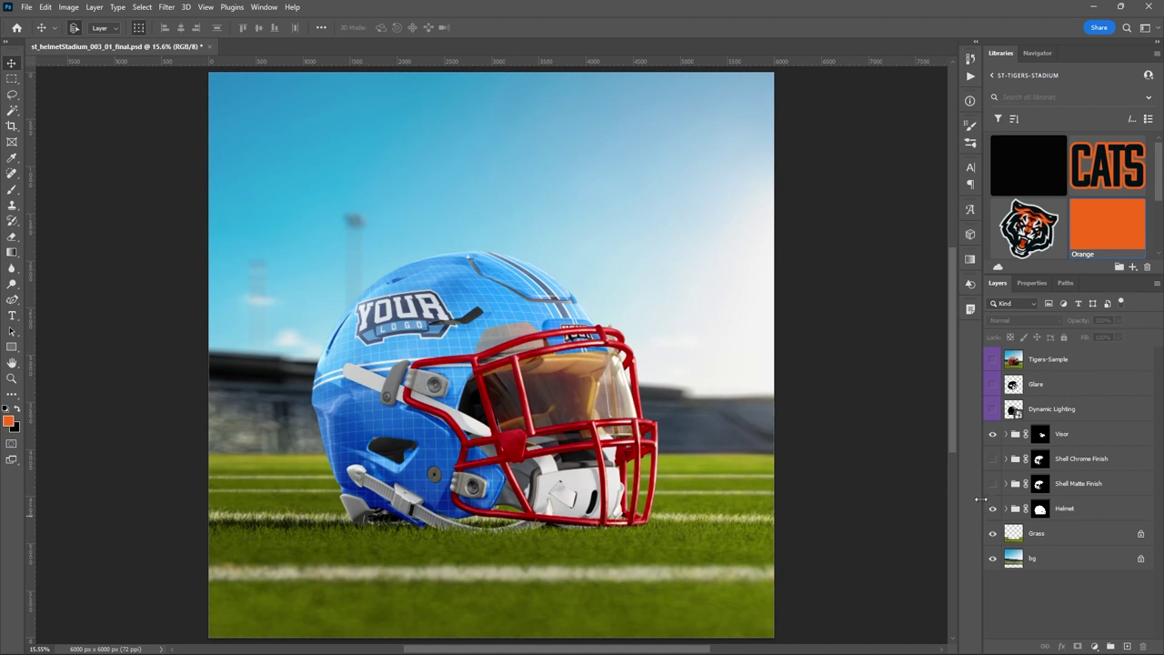
scroll(1035, 527, "down", 1)
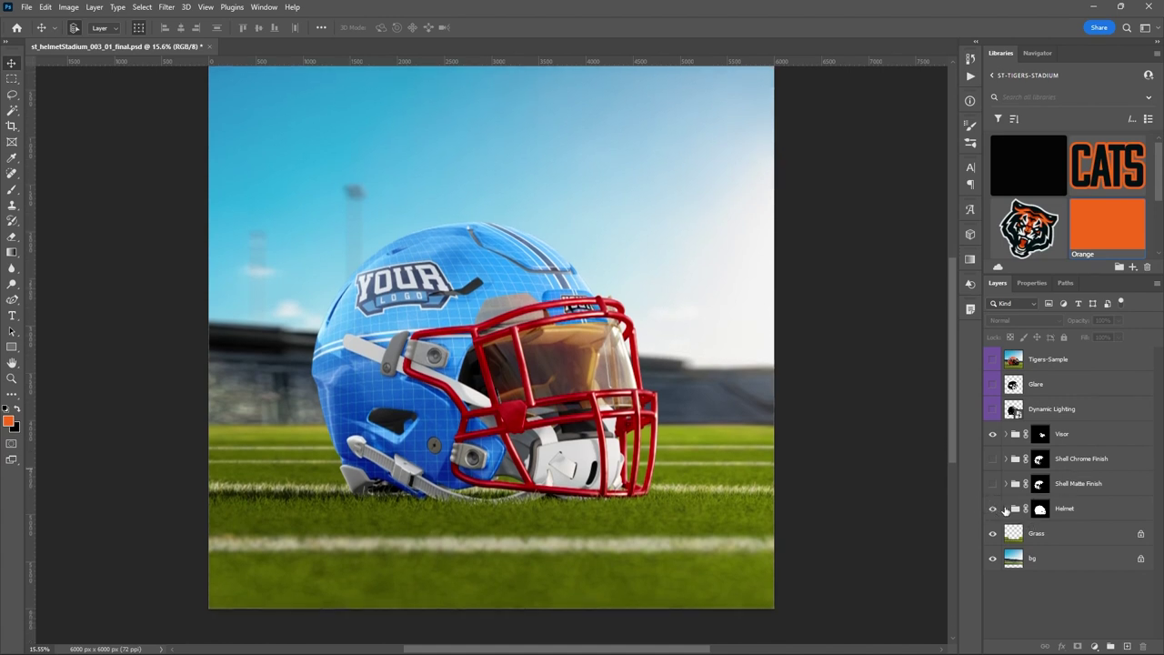
left_click(1006, 508)
Hide the helmet's Effects folder and expand the Visor group
scroll(1091, 509, "down", 1)
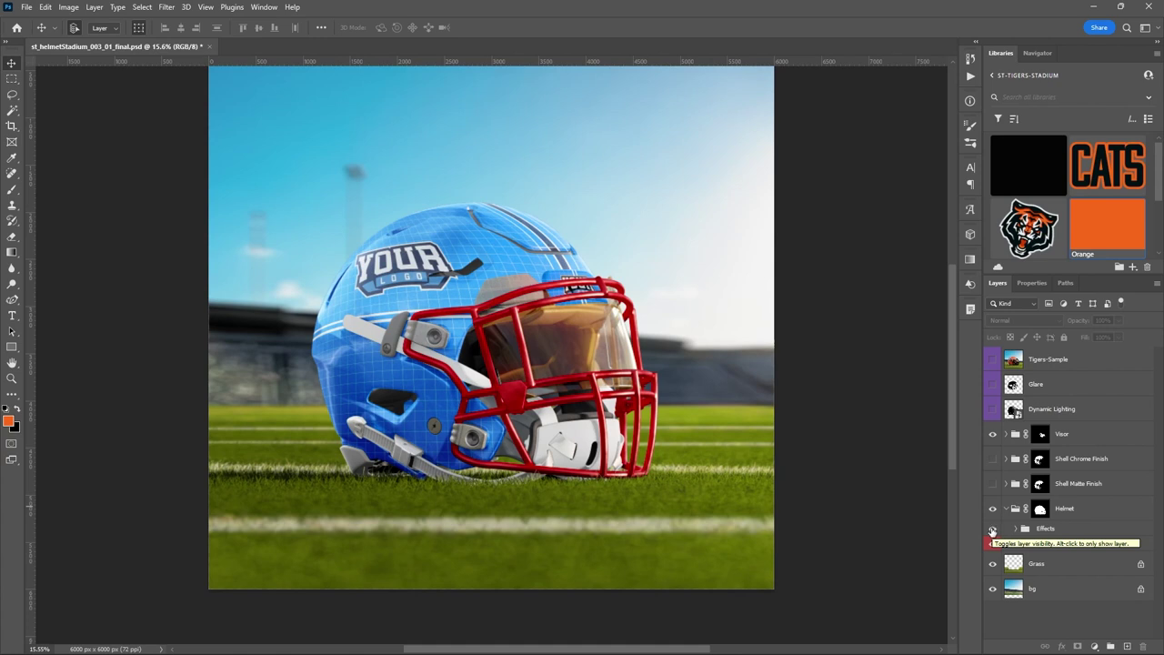
left_click(993, 529)
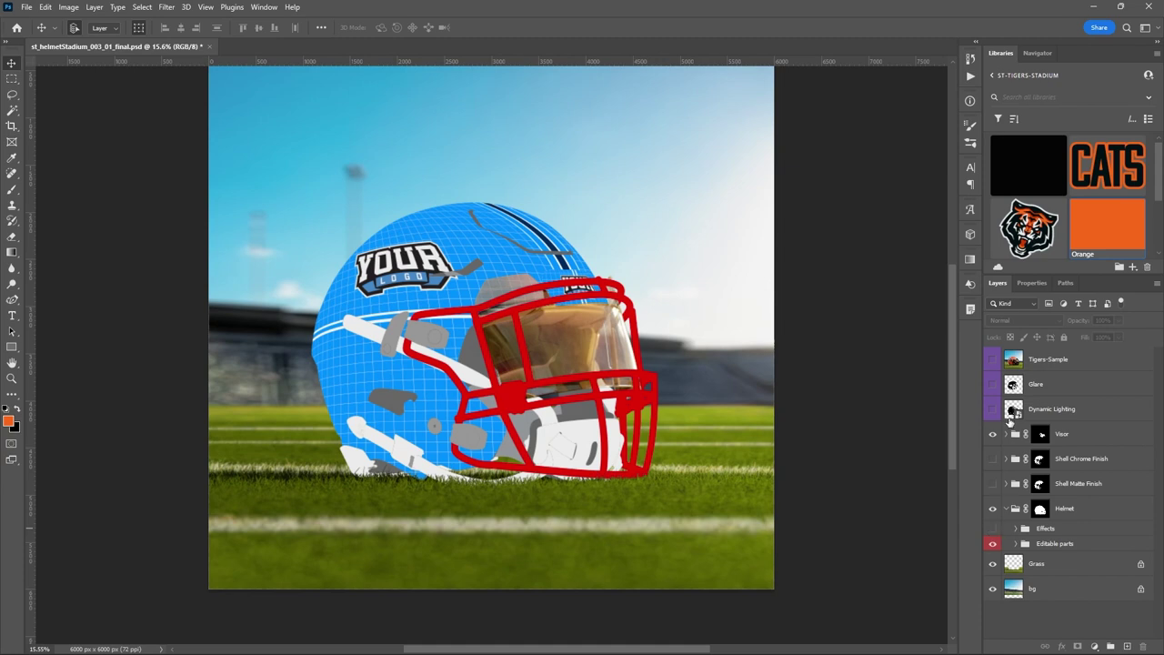
left_click(1006, 434)
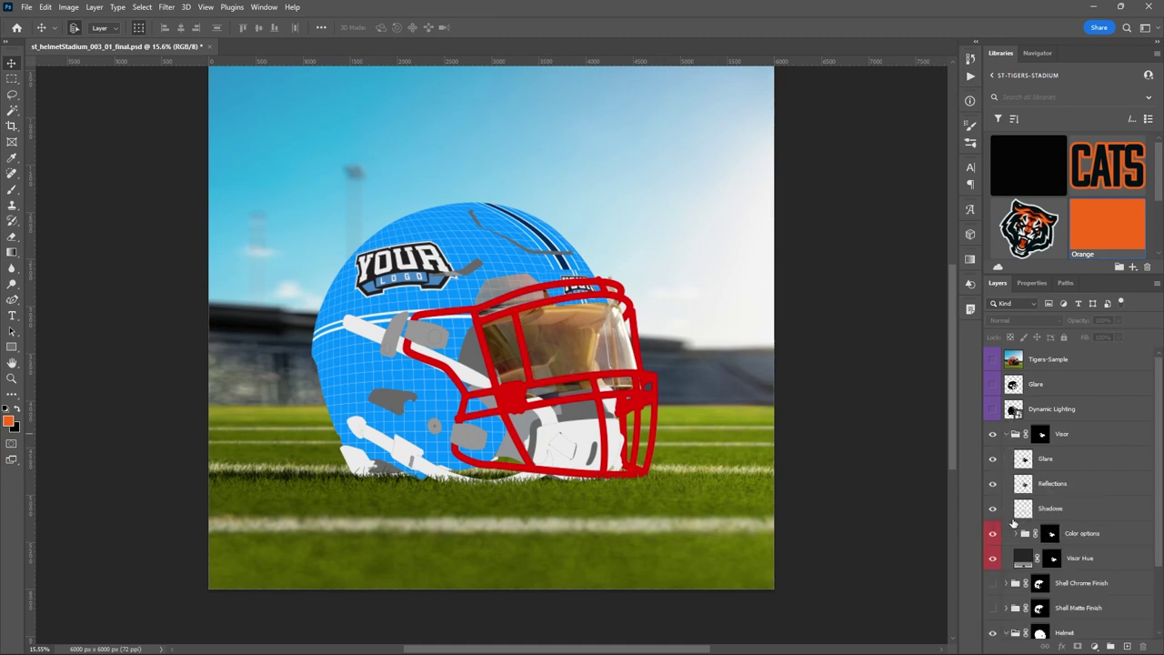
Toggle the visor's Shadows, Reflections and Glare off and back on, then re-show Effects
left_click(993, 510)
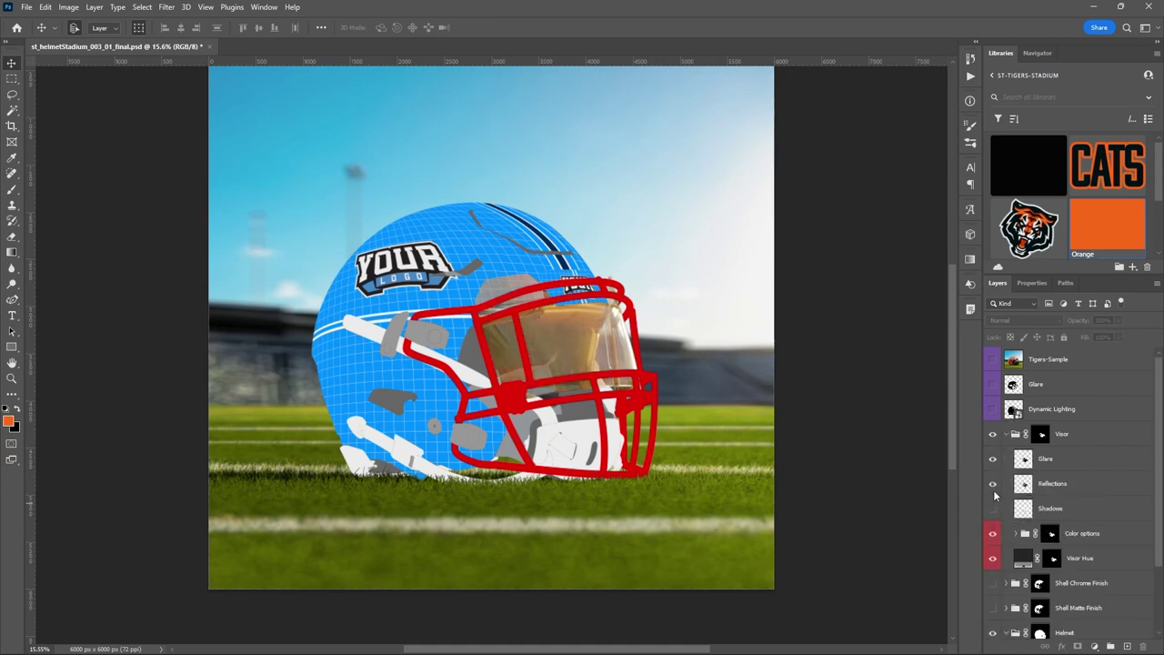
left_click(993, 487)
left_click(993, 460)
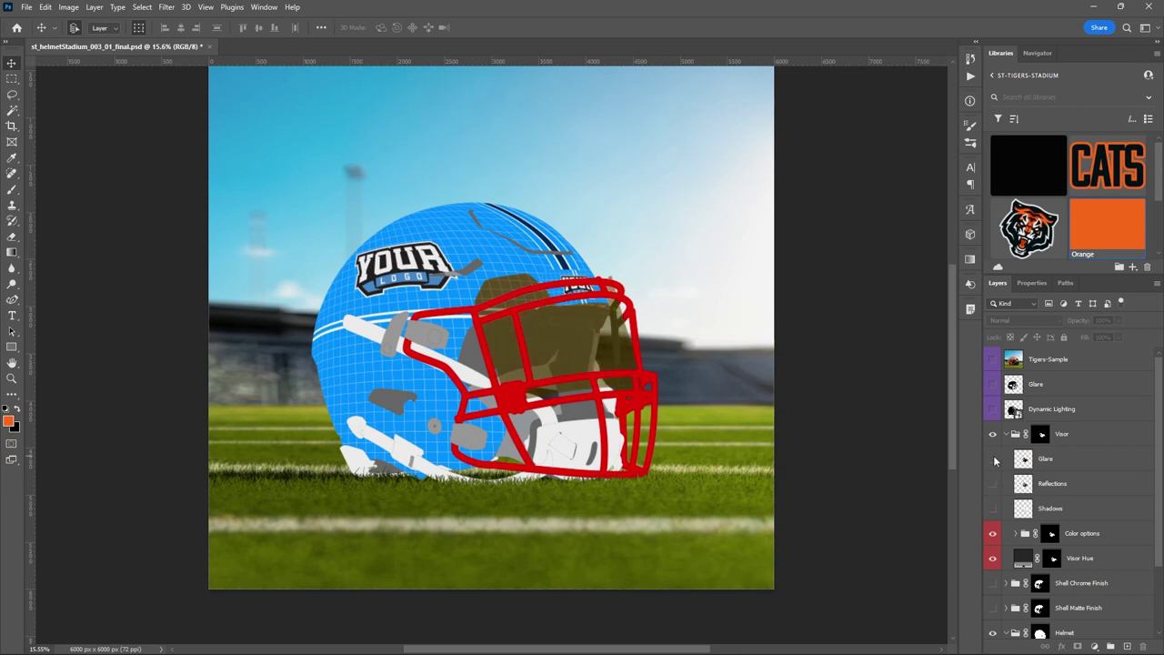
left_click(993, 460)
left_click(993, 484)
left_click(994, 508)
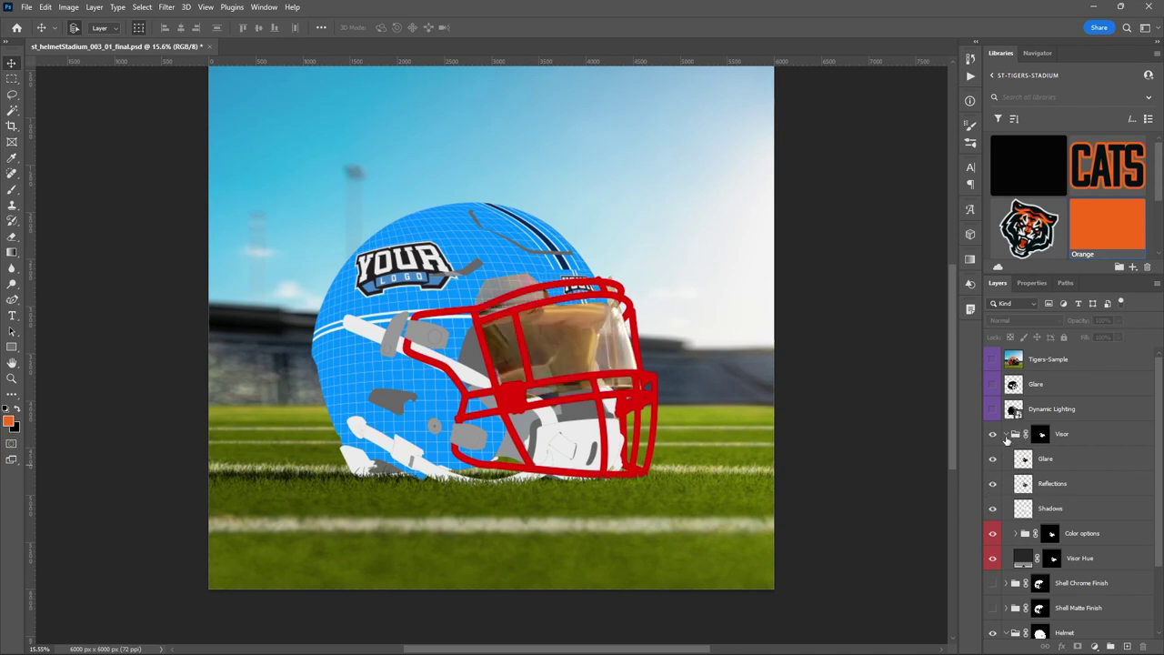
left_click(1006, 434)
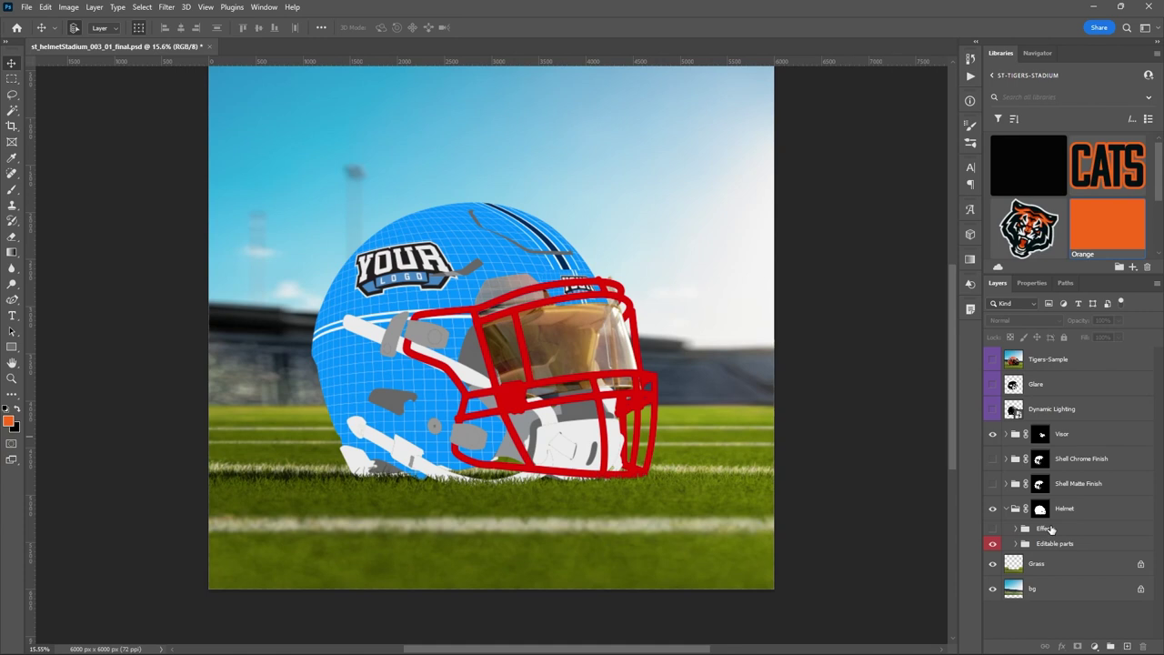
left_click(994, 528)
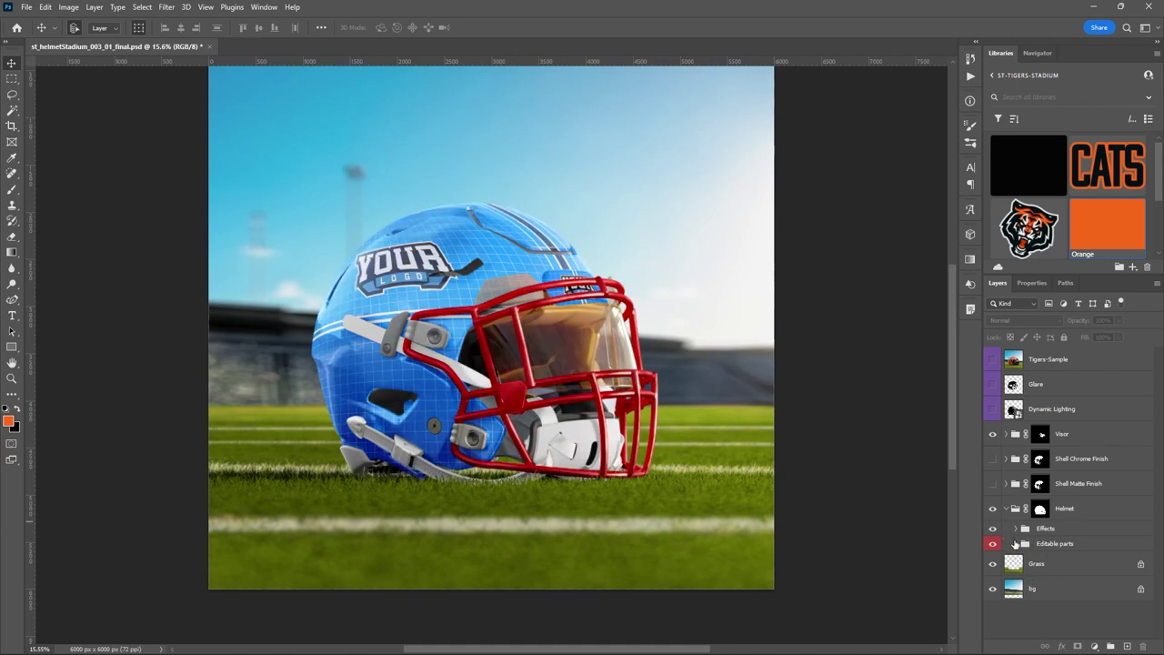
Select the Shell layer inside Editable parts and apply the library's Orange swatch
left_click(1015, 543)
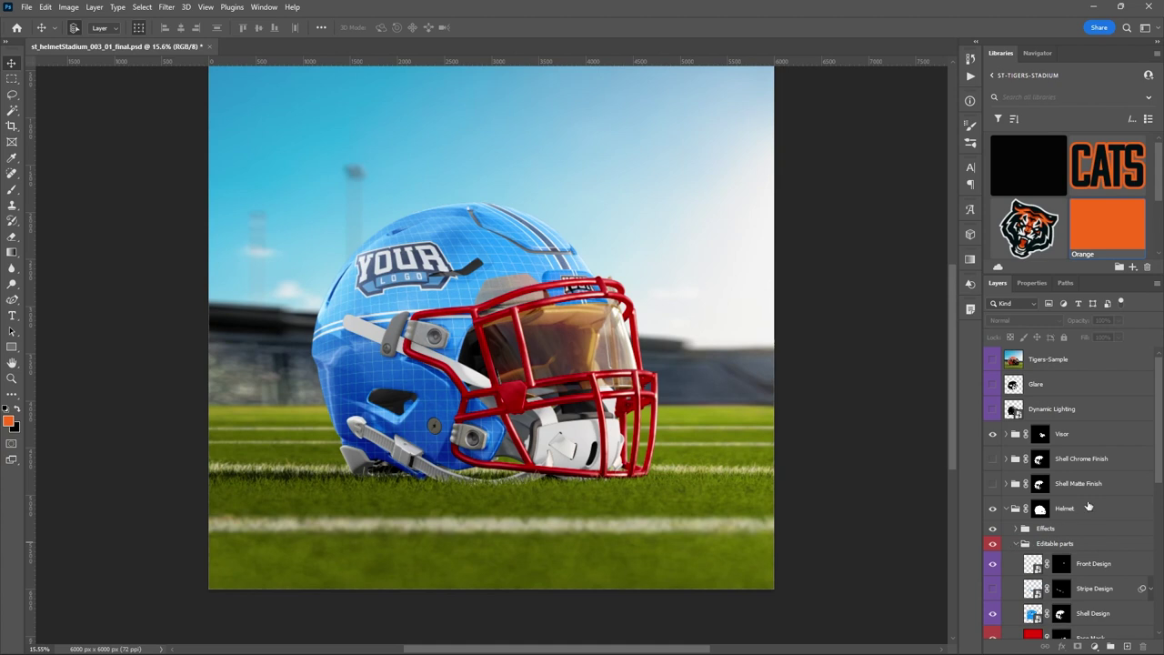
scroll(1093, 503, "down", 3)
scroll(1094, 503, "down", 2)
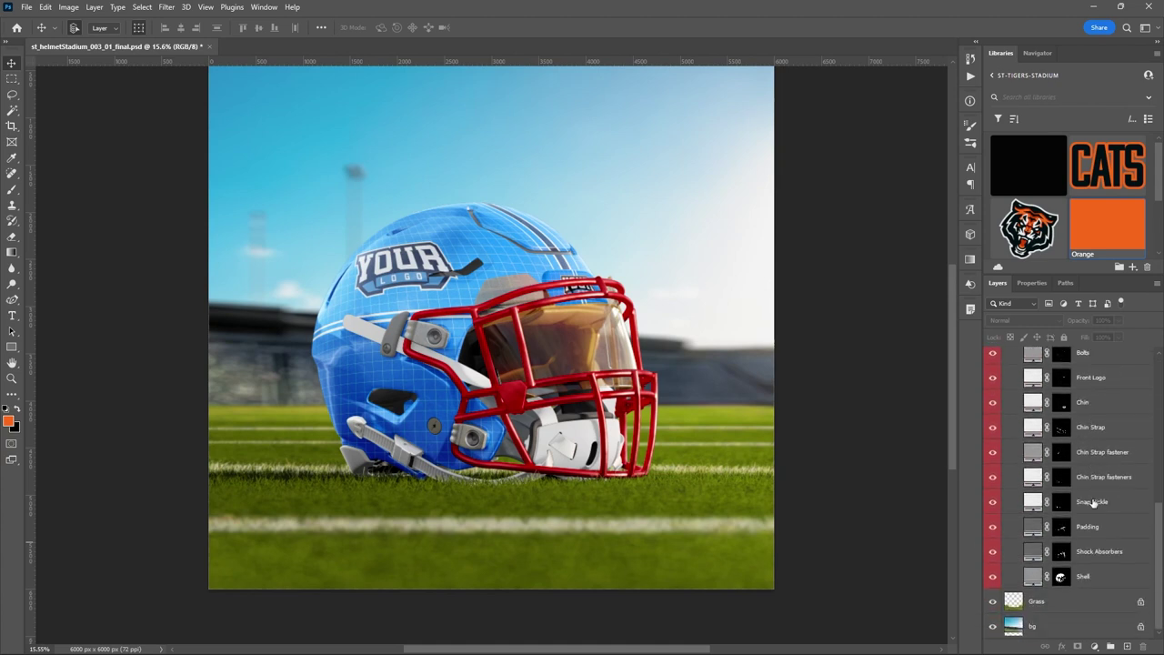
scroll(1094, 503, "down", 5)
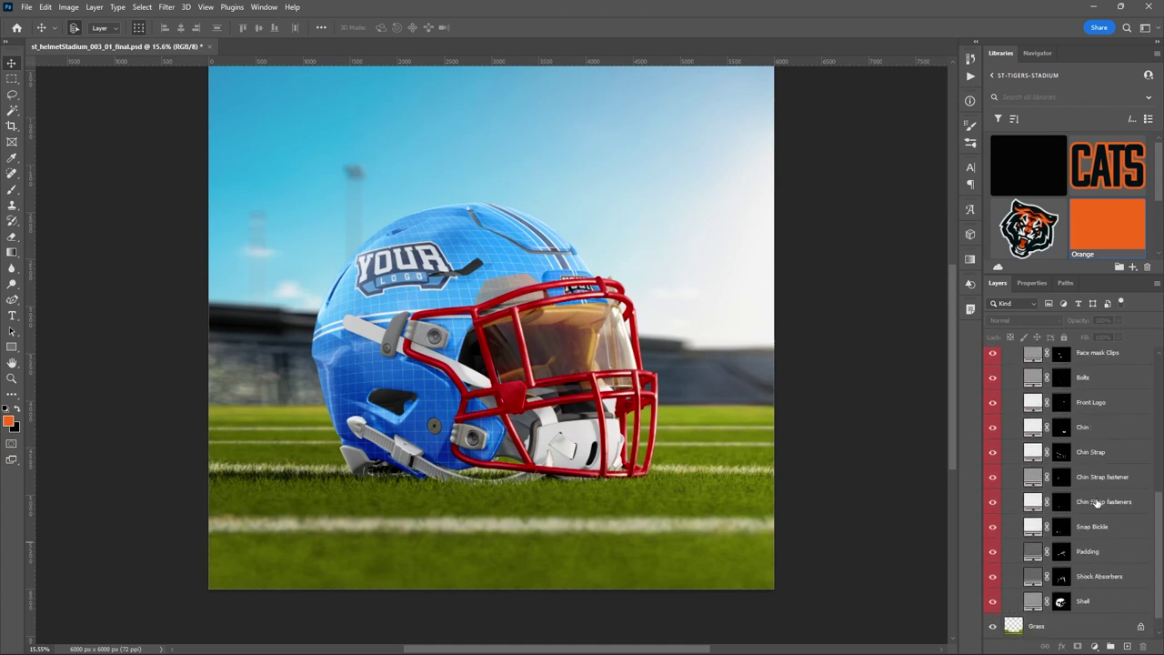
scroll(1098, 505, "down", 1)
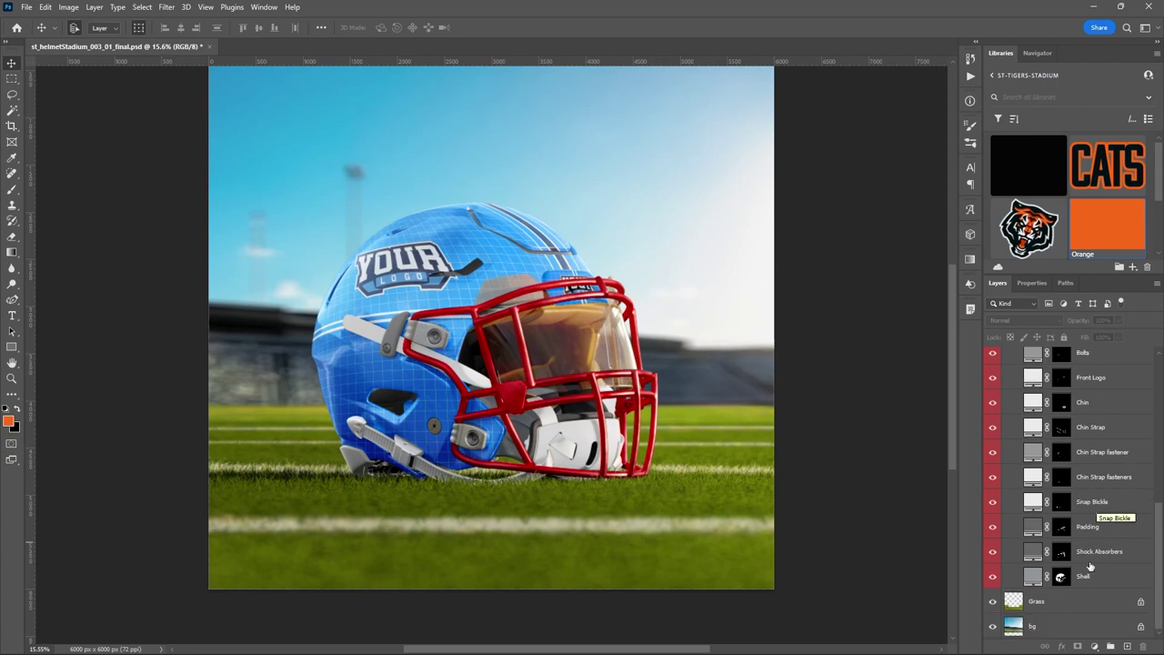
left_click(1096, 577)
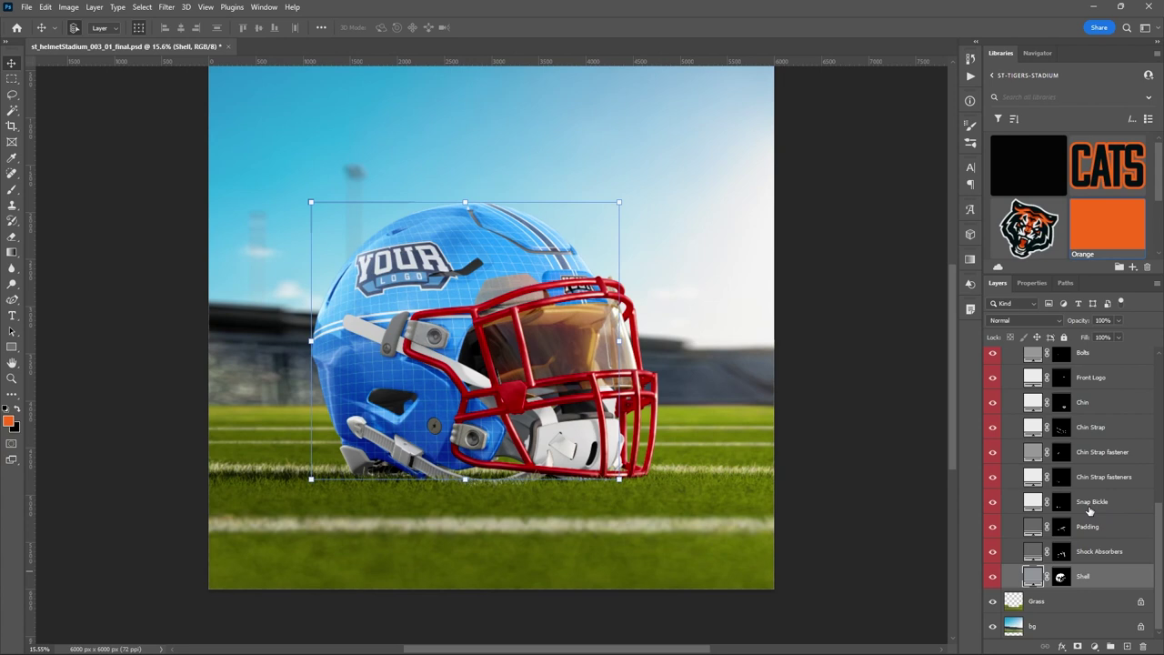
left_click(1095, 221)
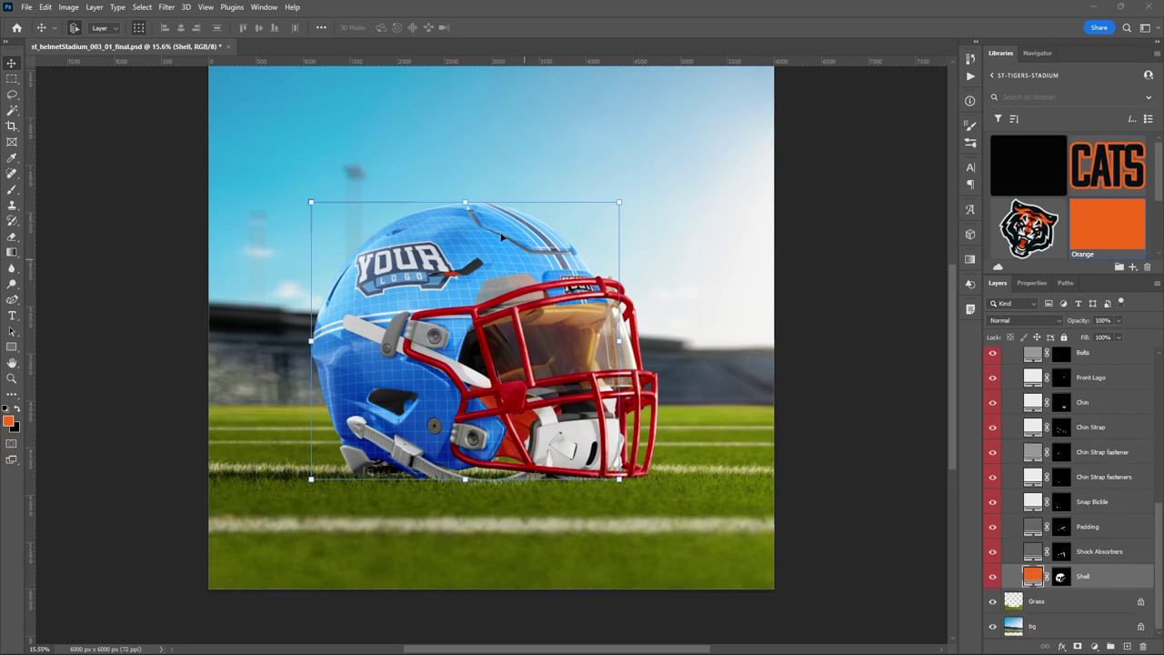
Hide the blue Shell Design artwork and try Black, Orange and White on the shell, settling on Orange
scroll(1066, 474, "up", 3)
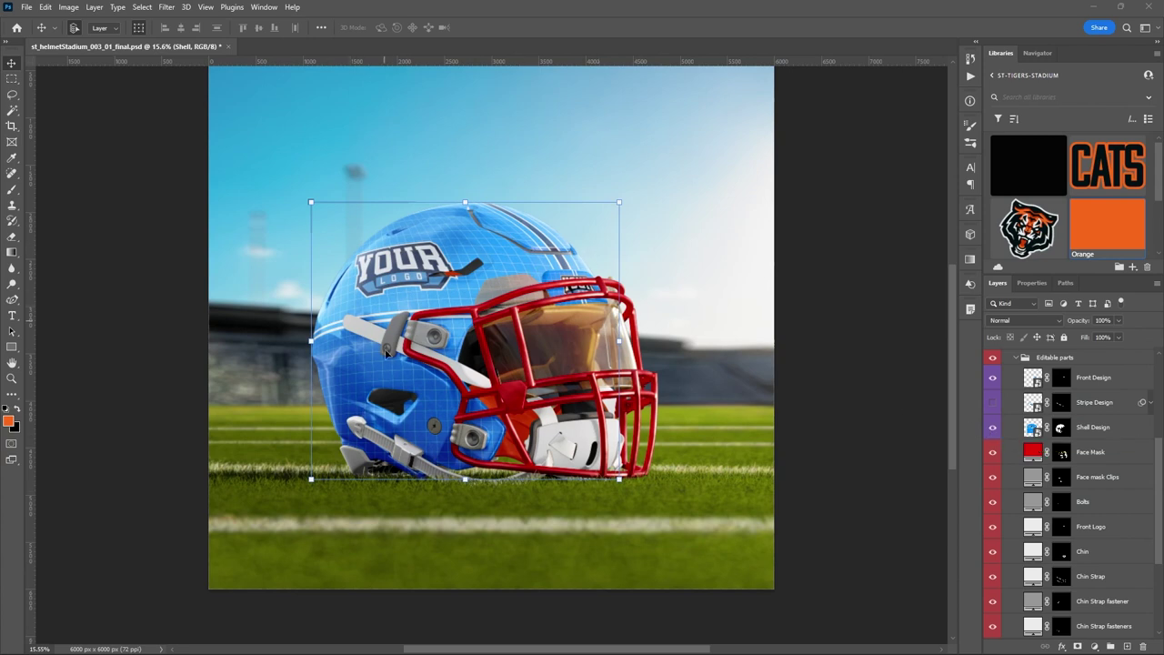
left_click(993, 428)
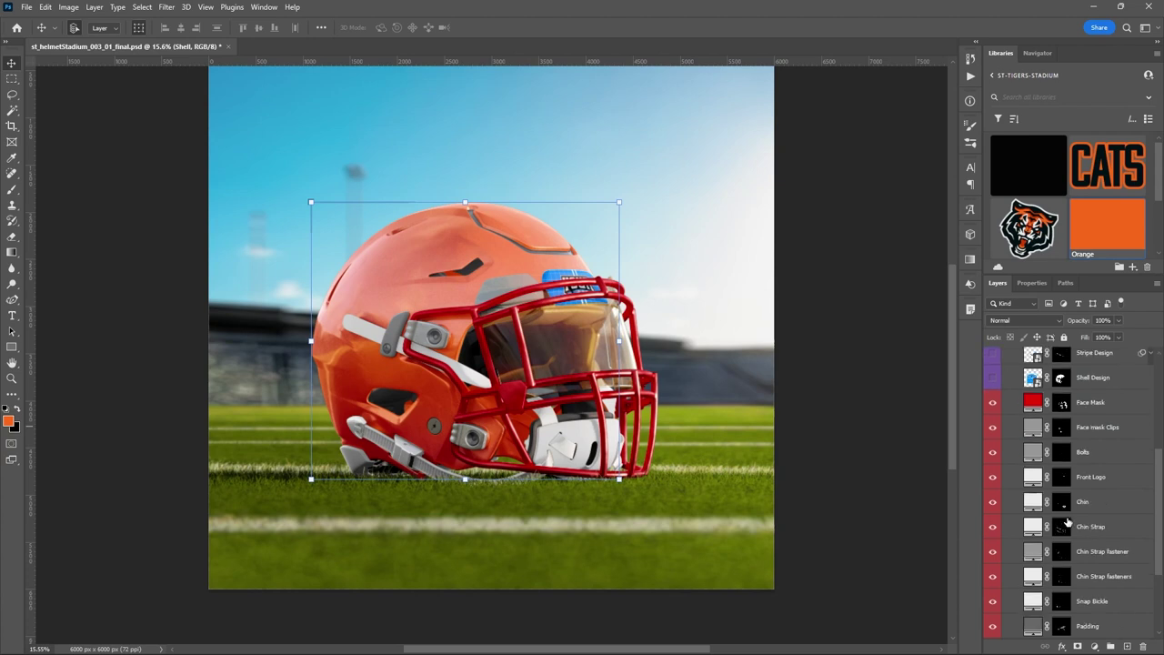
scroll(1079, 561, "down", 3)
left_click(1028, 166)
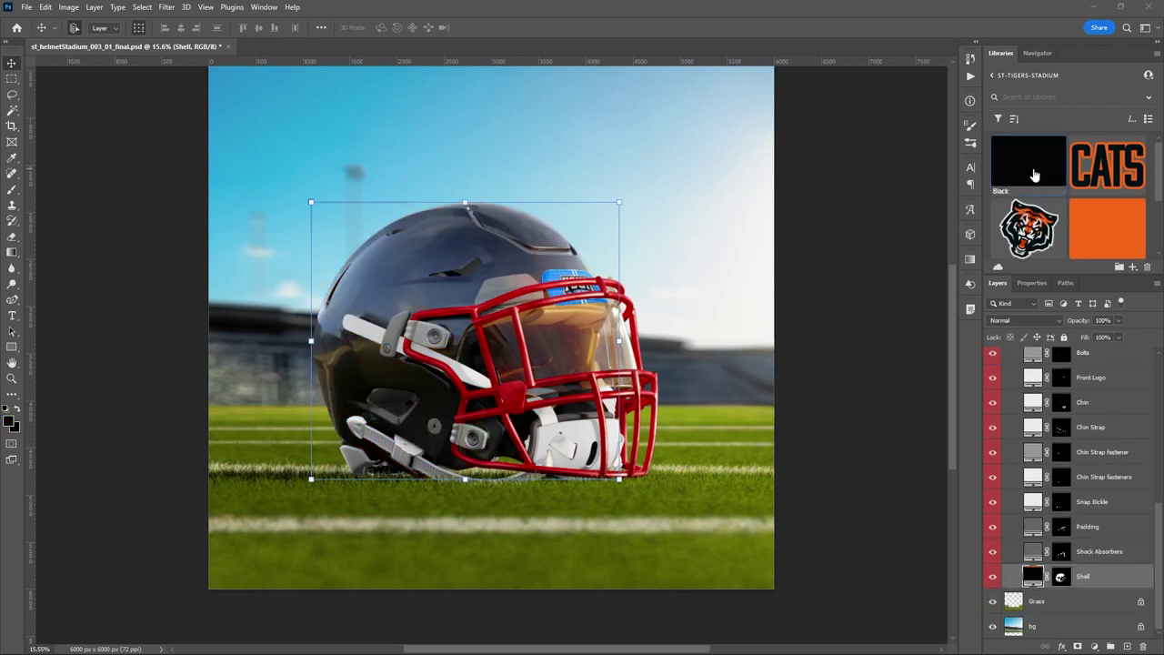
left_click(1099, 236)
scroll(1013, 187, "down", 2)
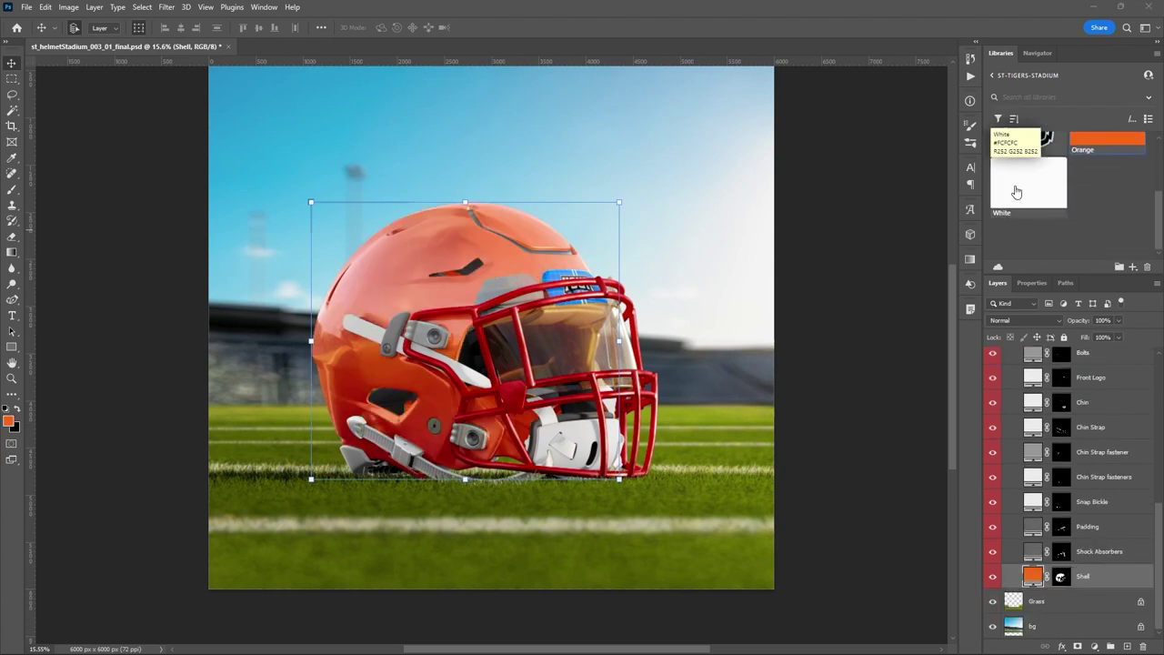
left_click(1011, 189)
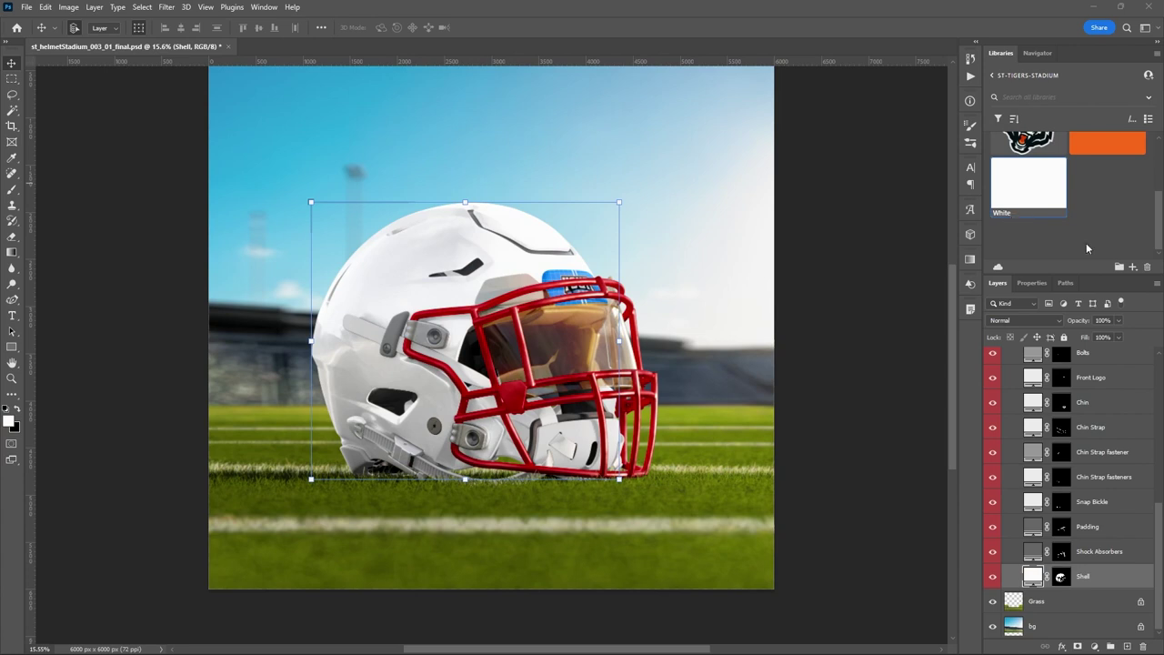
scroll(1089, 247, "up", 2)
left_click(1093, 200)
scroll(1014, 517, "up", 10)
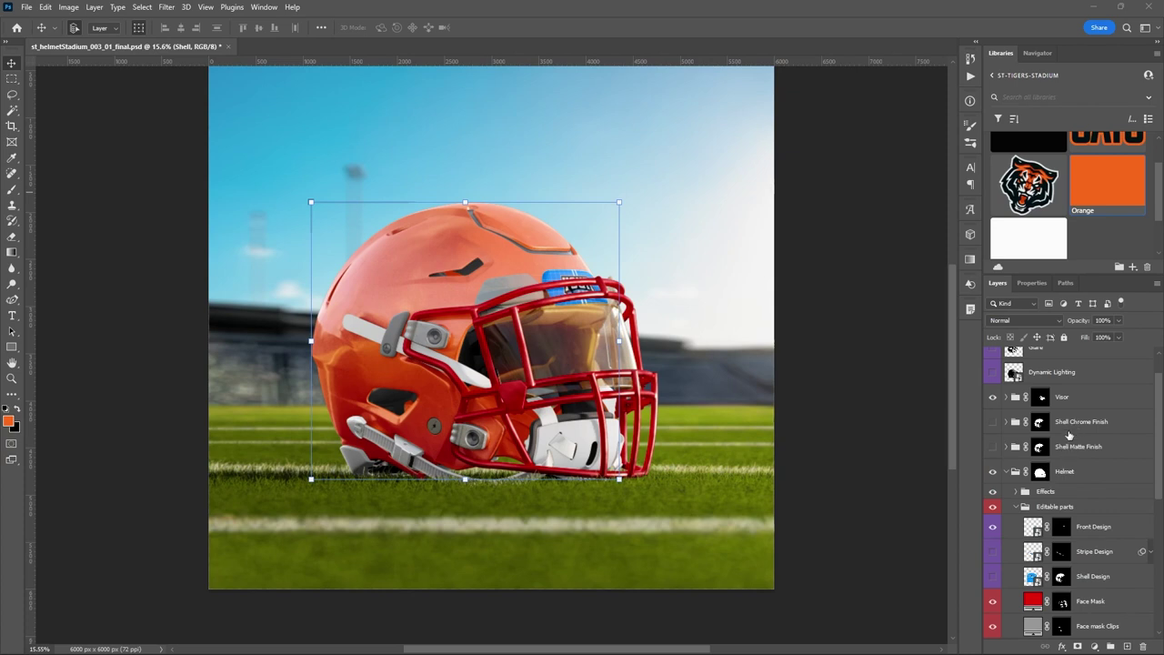
Turn on Shell Matte Finish, hide its Shell Design, and set its Color layer to Black
left_click(992, 449)
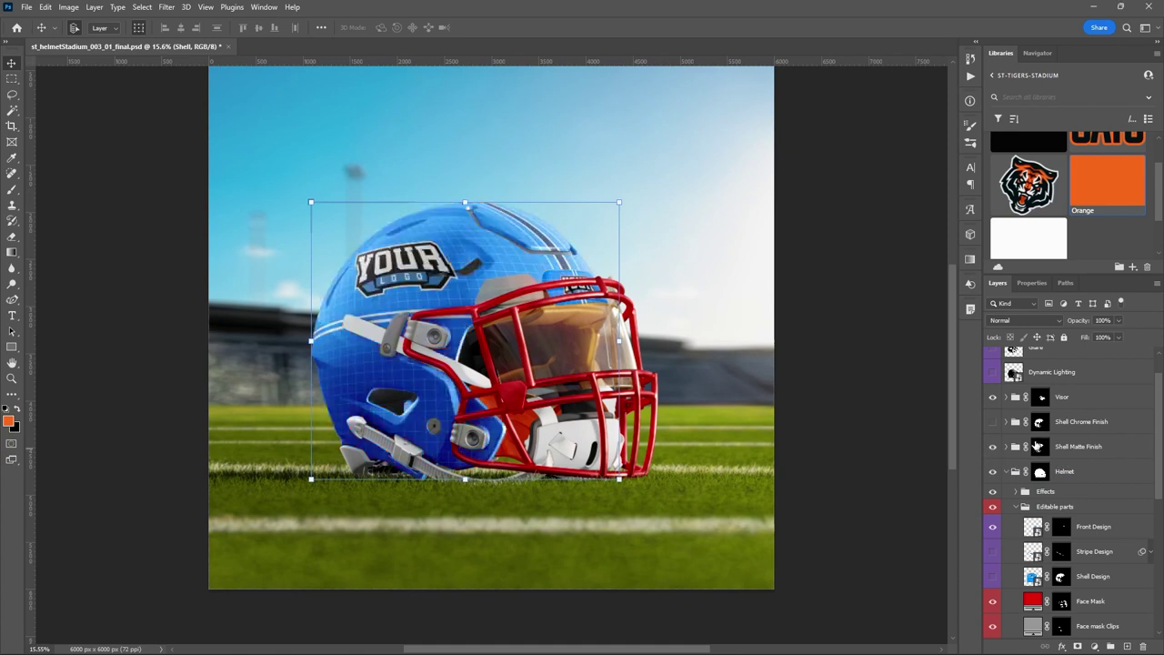
left_click(1005, 447)
left_click(993, 490)
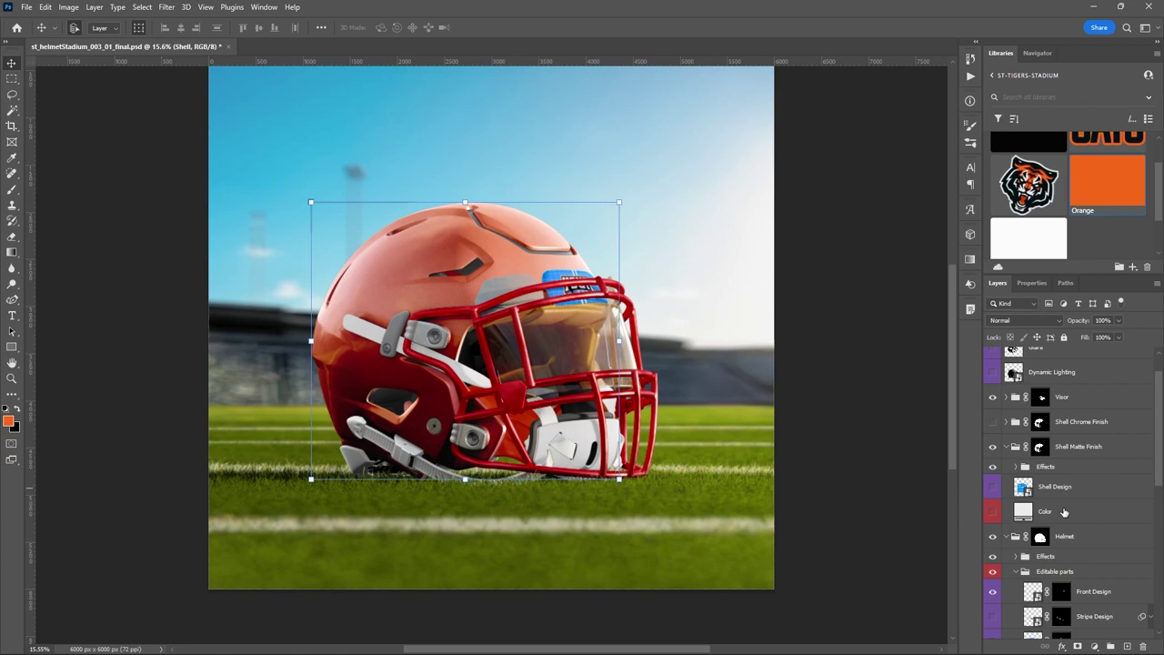
left_click(1065, 512)
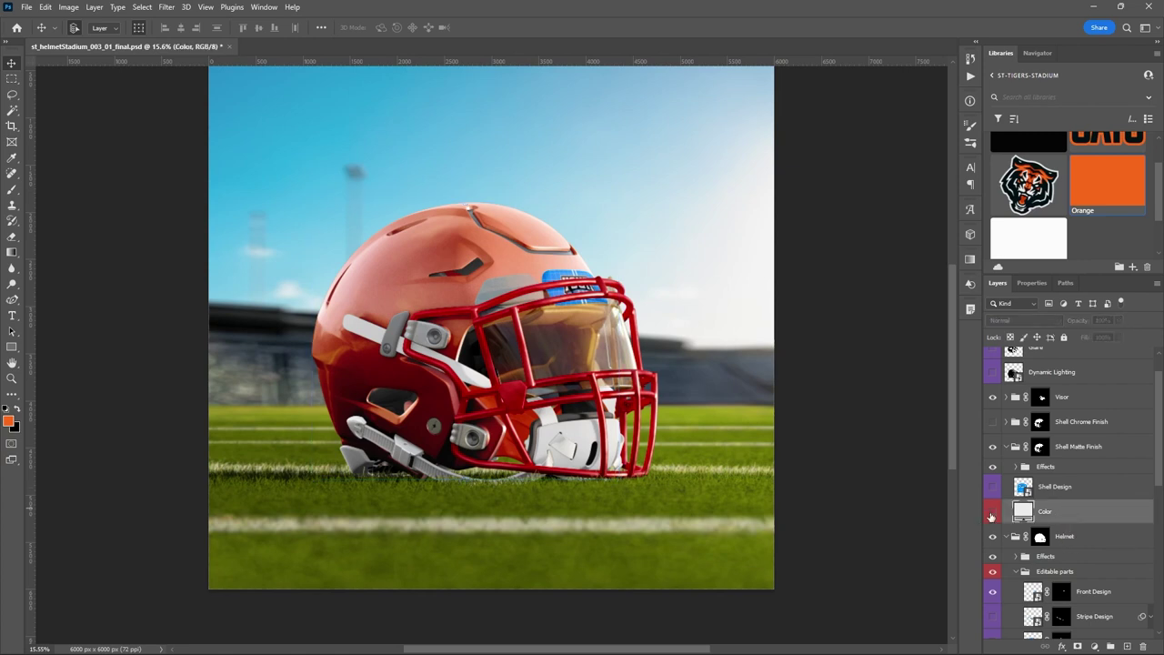
left_click(992, 513)
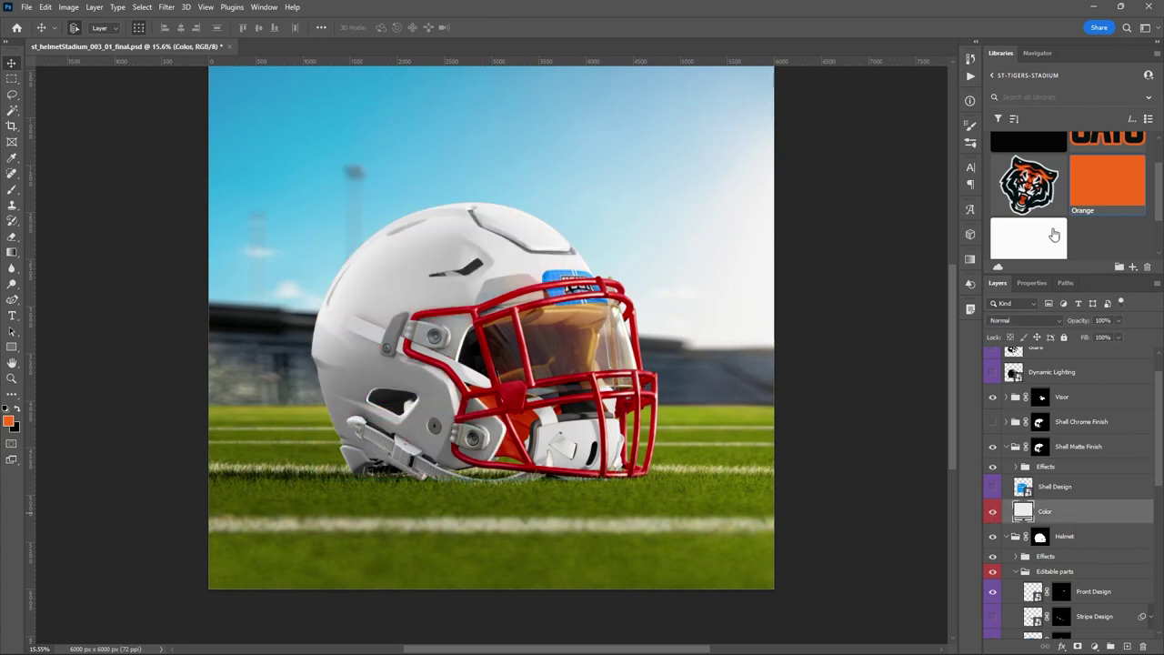
scroll(1033, 177, "up", 2)
left_click(1027, 173)
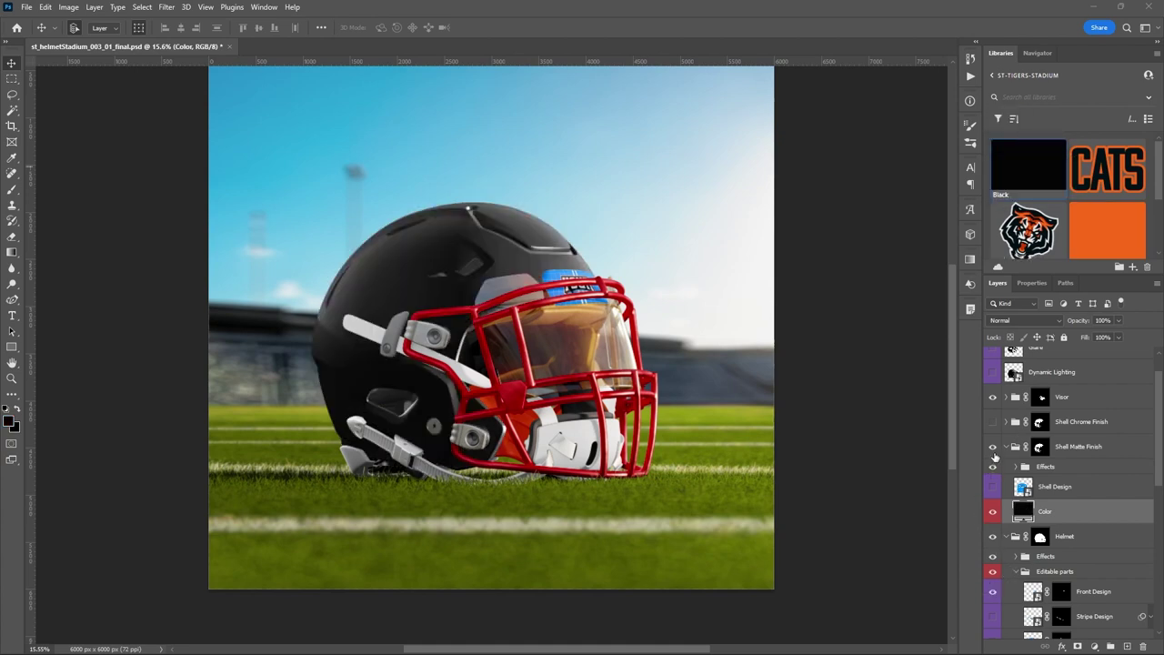
Hide the matte finish, show Shell Chrome Finish without its Shell Design, and try Orange, Black and White on its Color layer
left_click(1006, 447)
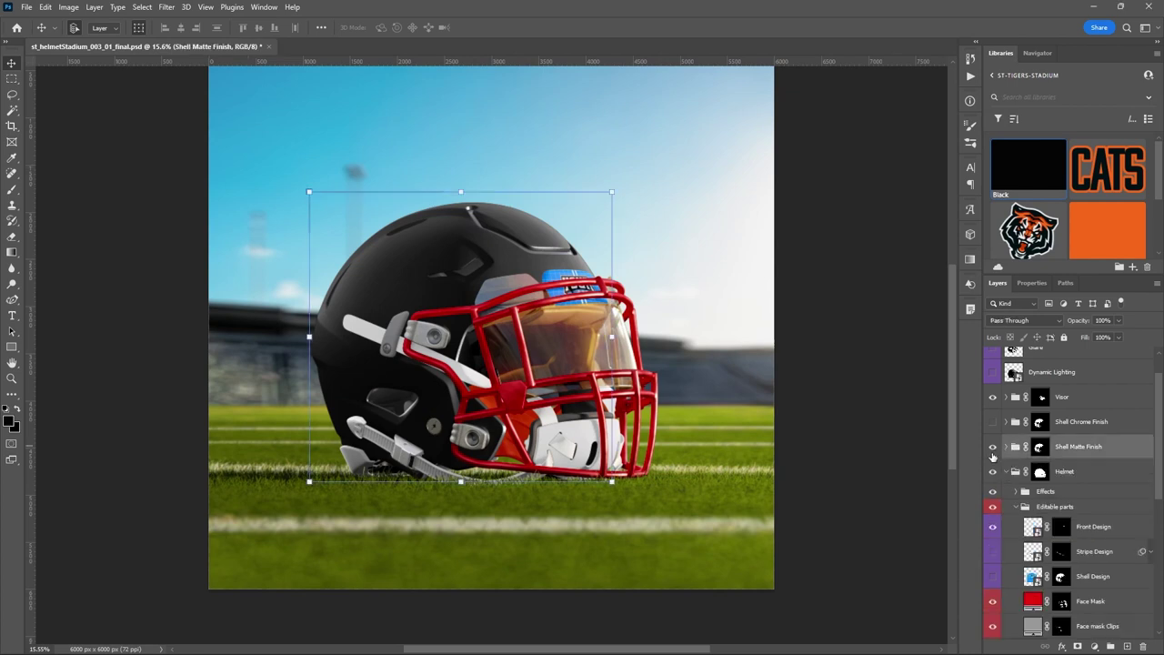
left_click(992, 447)
left_click(993, 422)
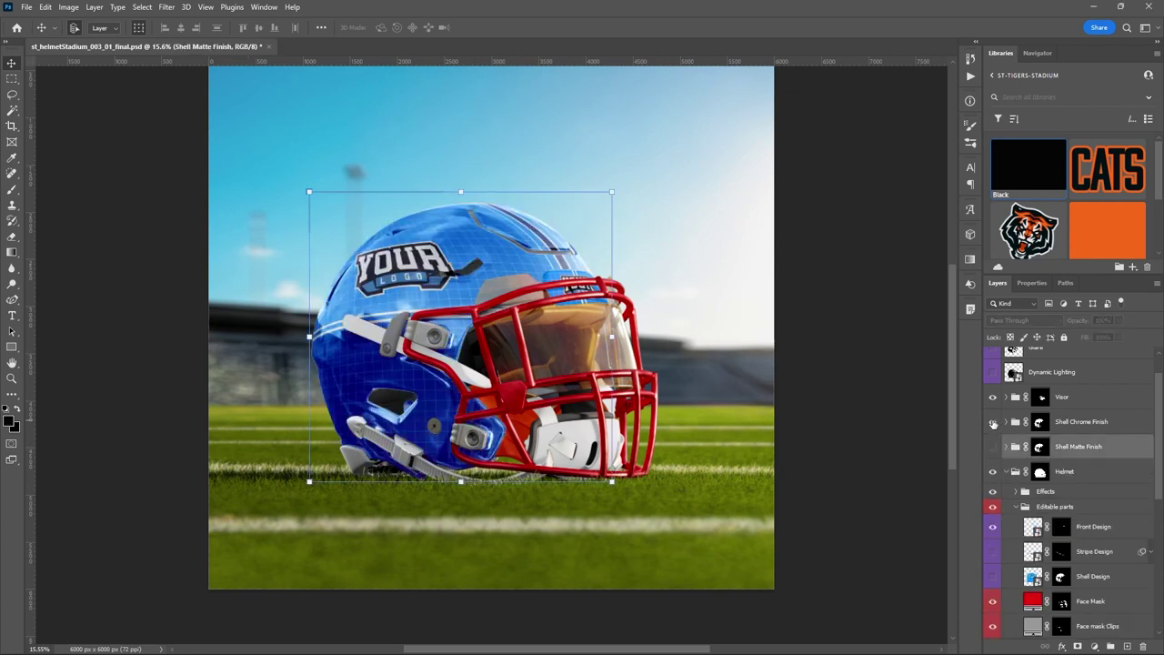
left_click(1006, 422)
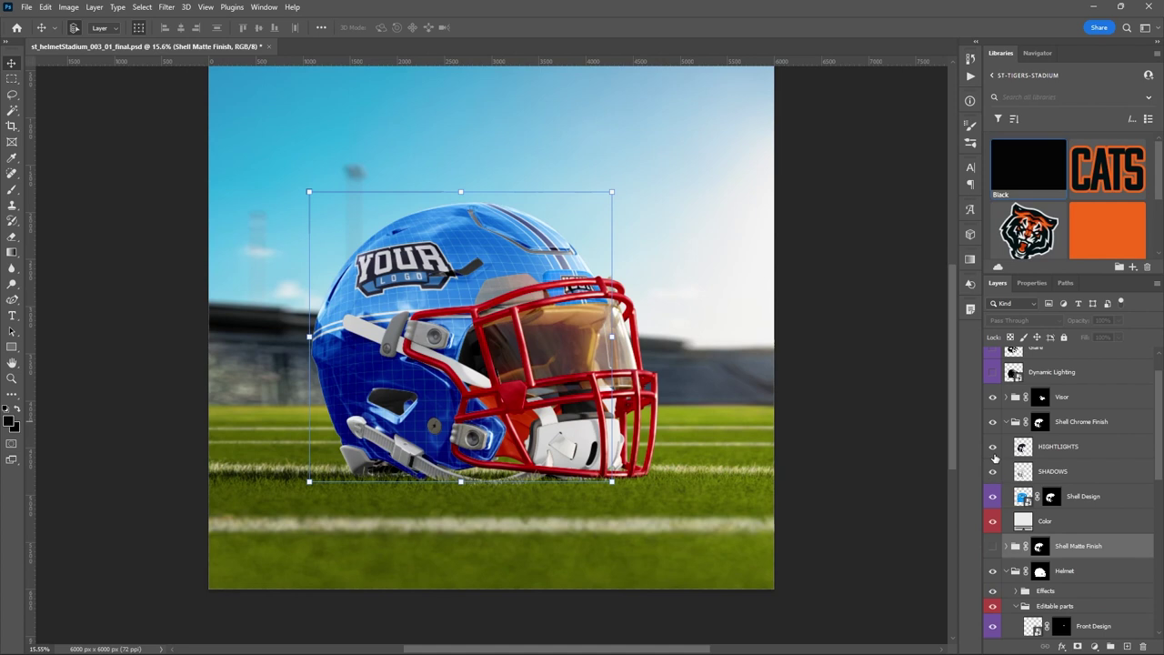
left_click(994, 496)
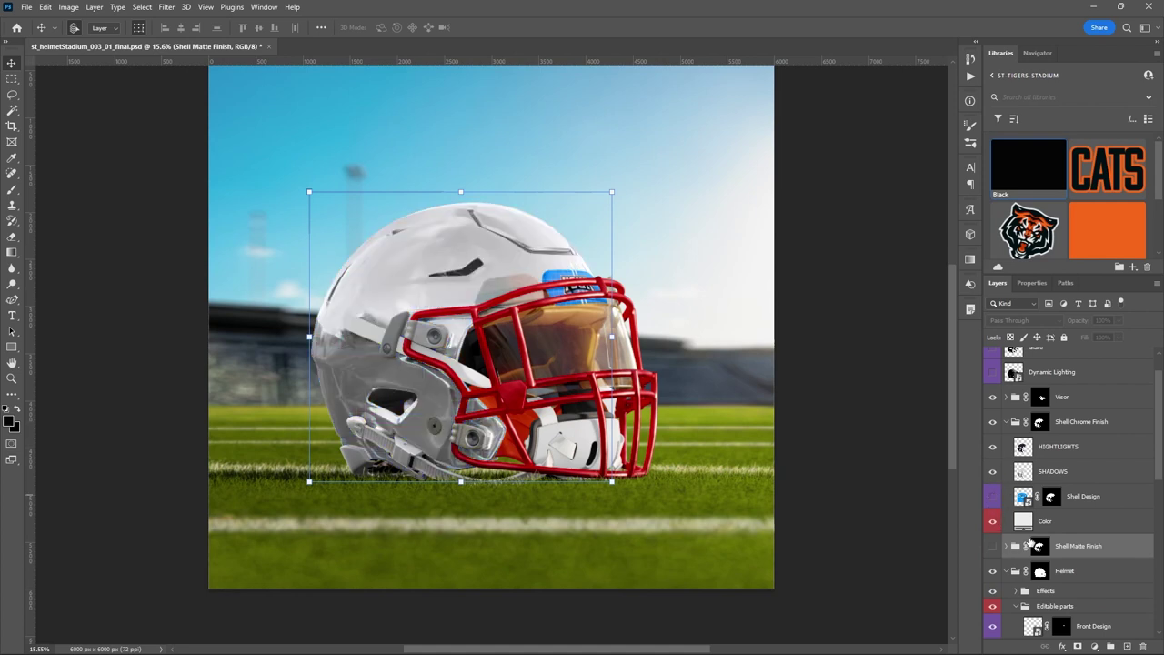
left_click(1062, 521)
left_click(1094, 234)
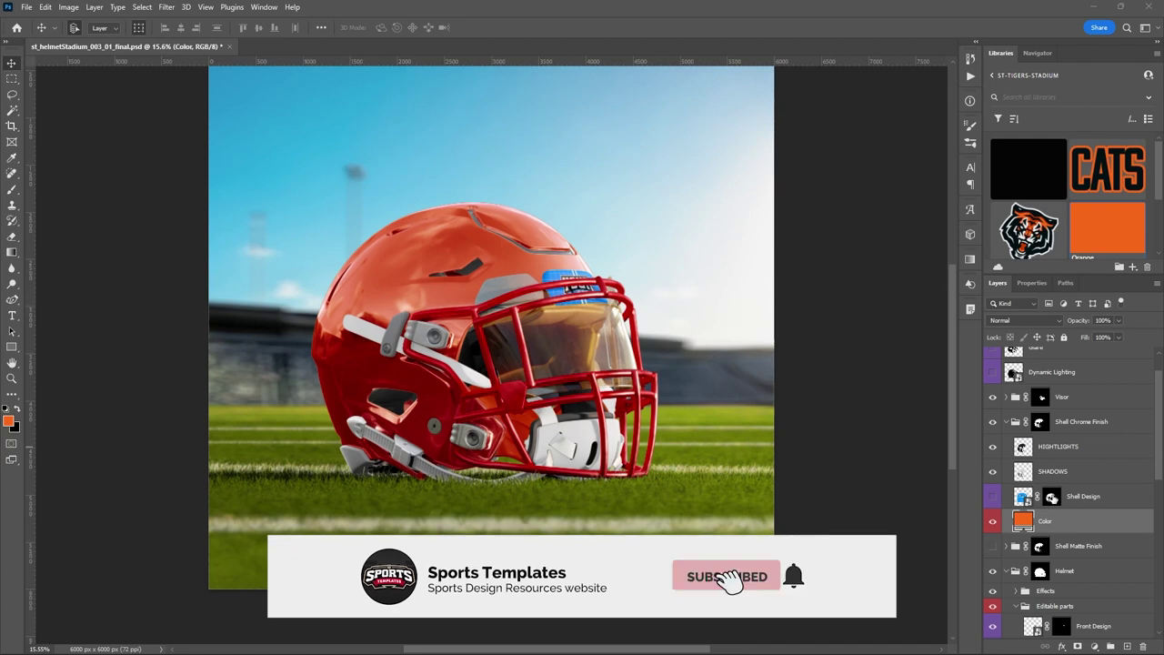
left_click(1028, 163)
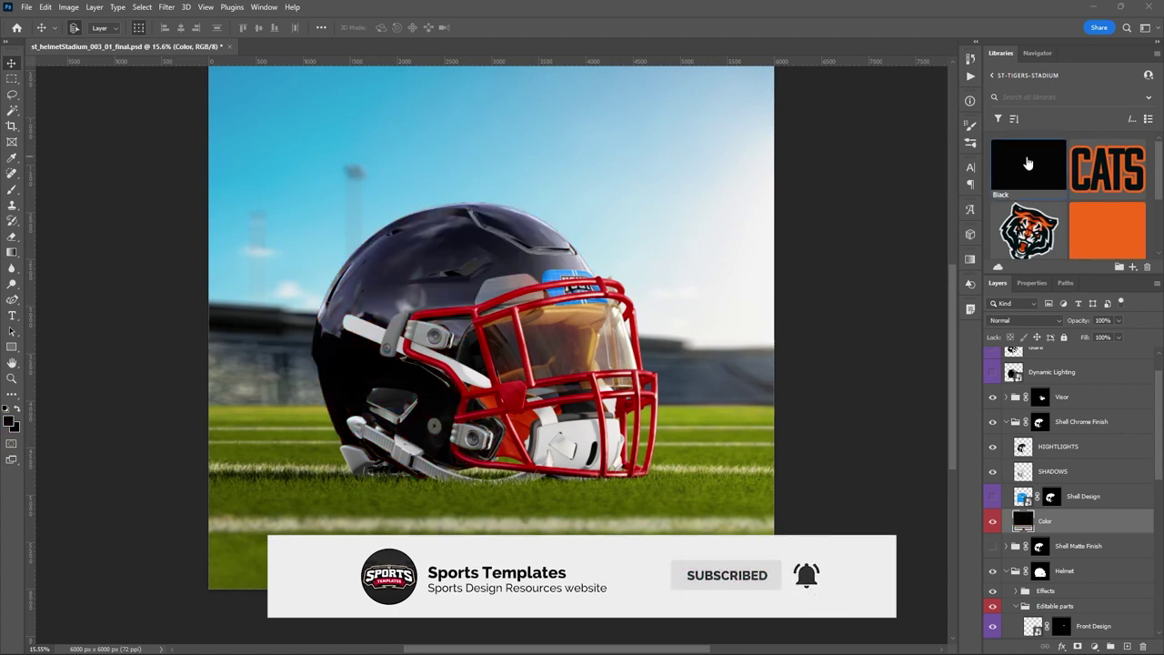
scroll(1087, 211, "down", 1)
scroll(1087, 215, "down", 1)
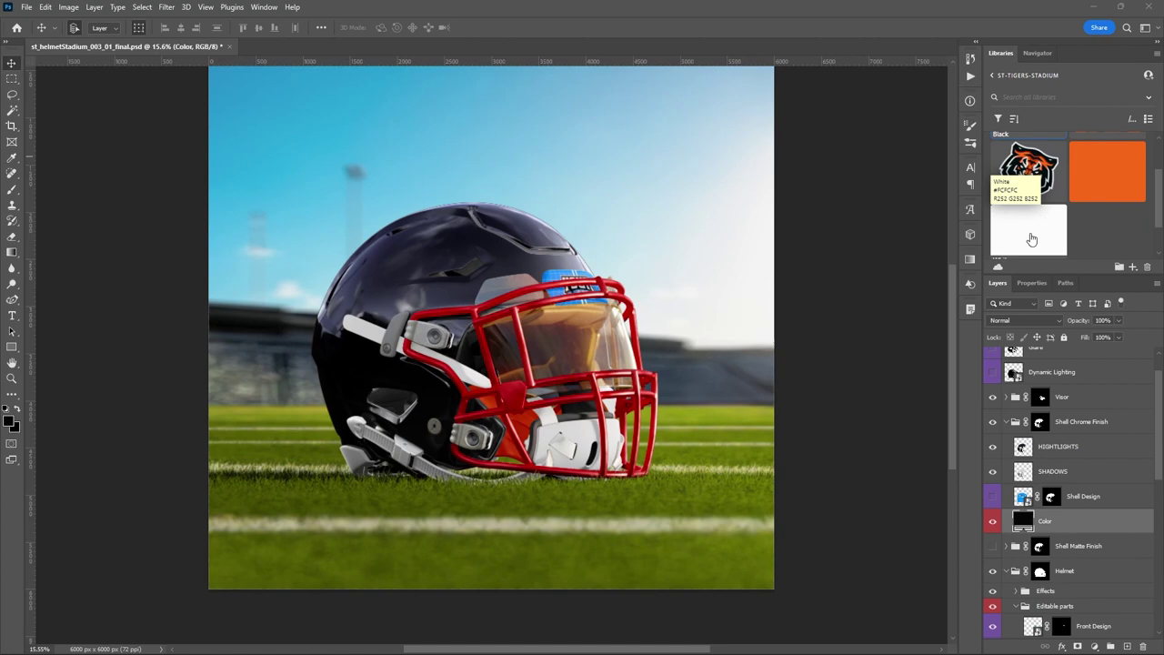
left_click(1032, 239)
Set the chrome finish colour to magenta in the Color Picker, then hide Shell Chrome Finish
double_click(1026, 524)
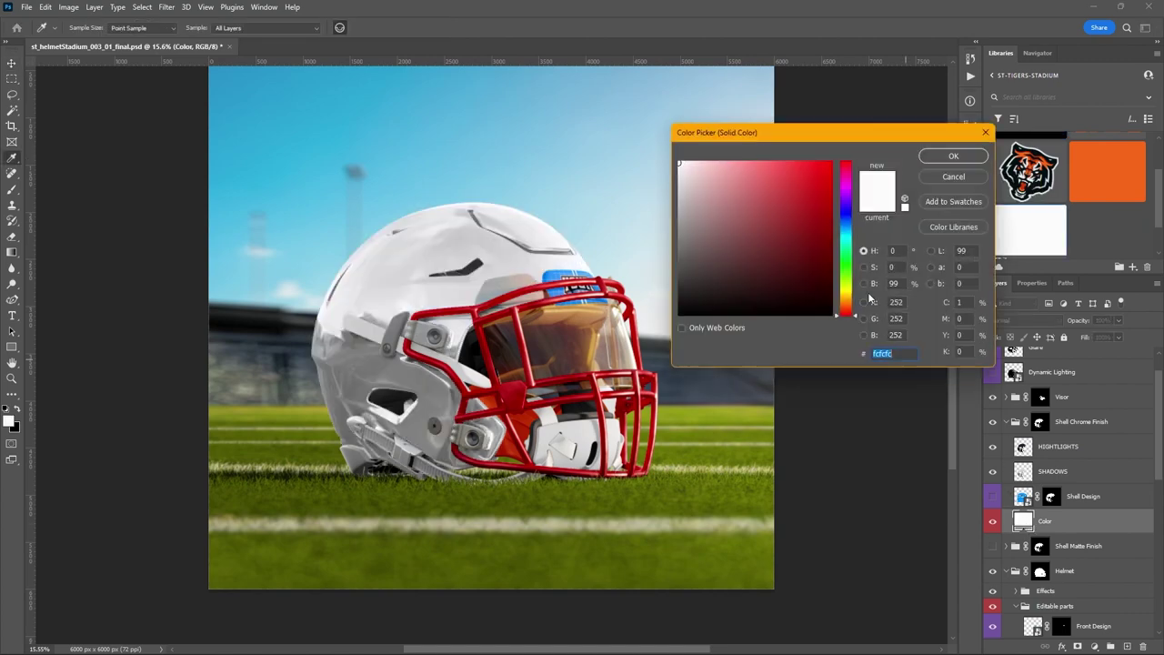
left_click(844, 254)
left_click(819, 166)
left_click_drag(818, 165, 833, 161)
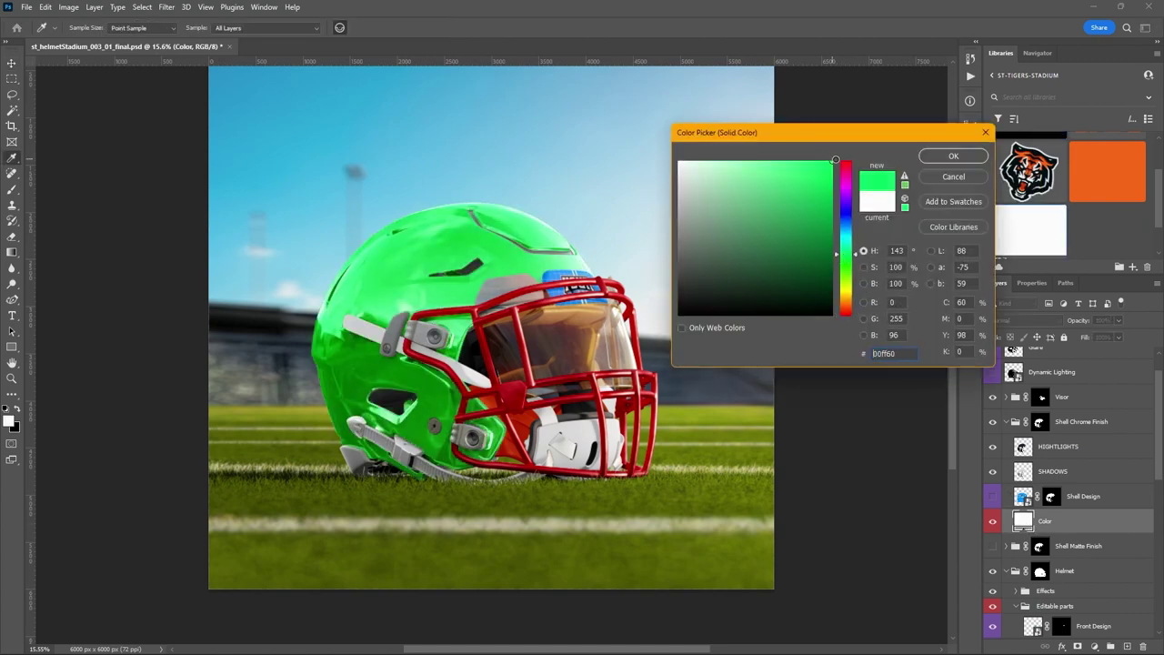
mouse_move(857, 262)
left_mouse_down()
mouse_move(855, 314)
mouse_move(858, 184)
left_mouse_up()
left_click(952, 157)
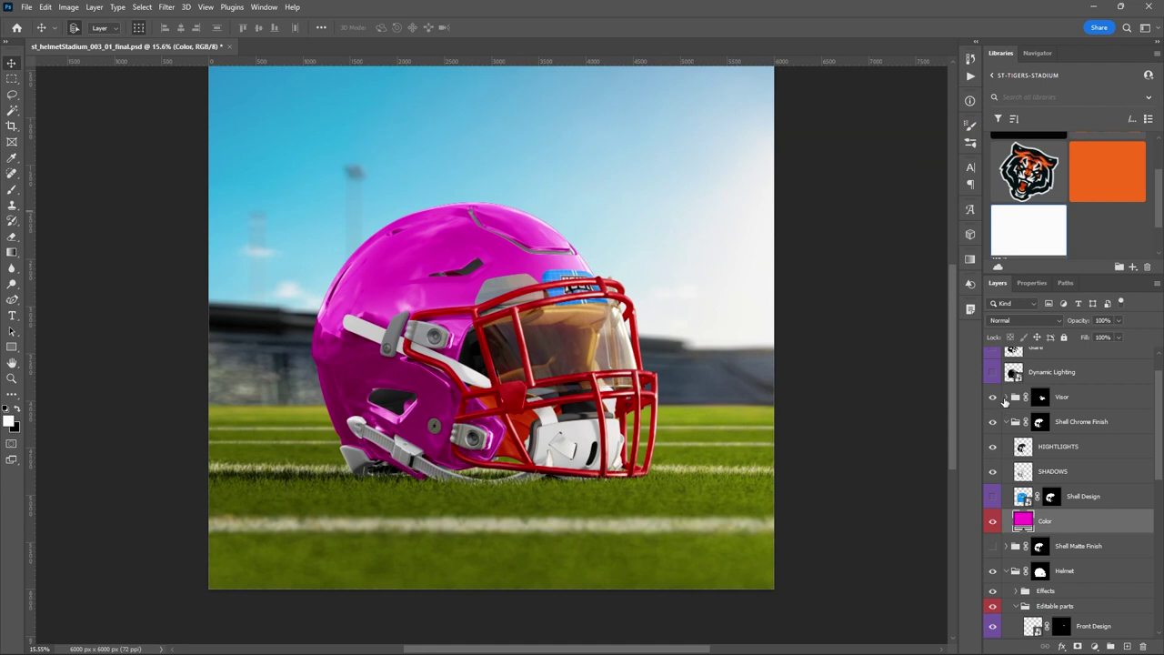
left_click(1005, 422)
left_click(993, 422)
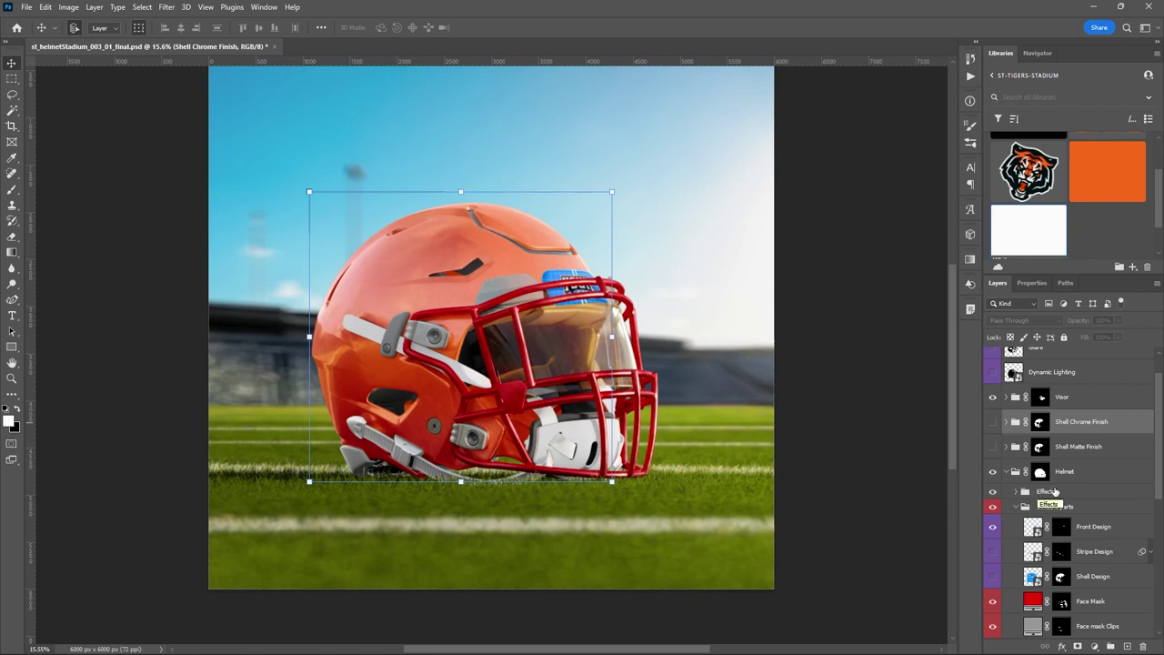
Recolour the Shock Absorbers fill to a lighter grey after trying bright green
scroll(1055, 497, "down", 5)
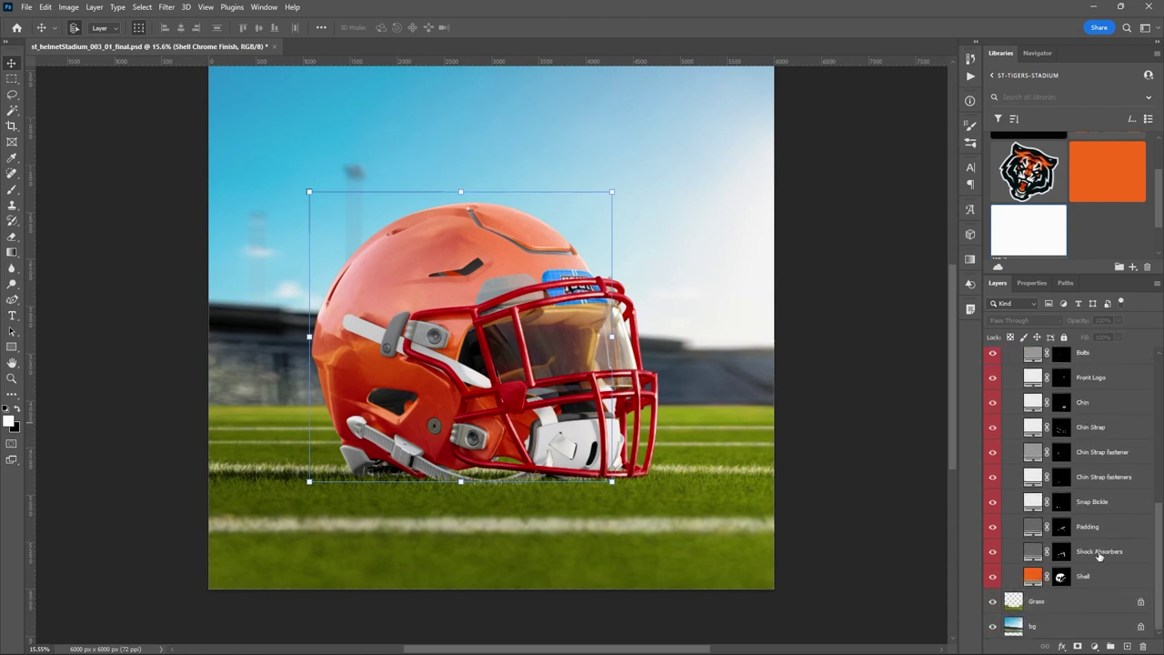
left_click(1100, 552)
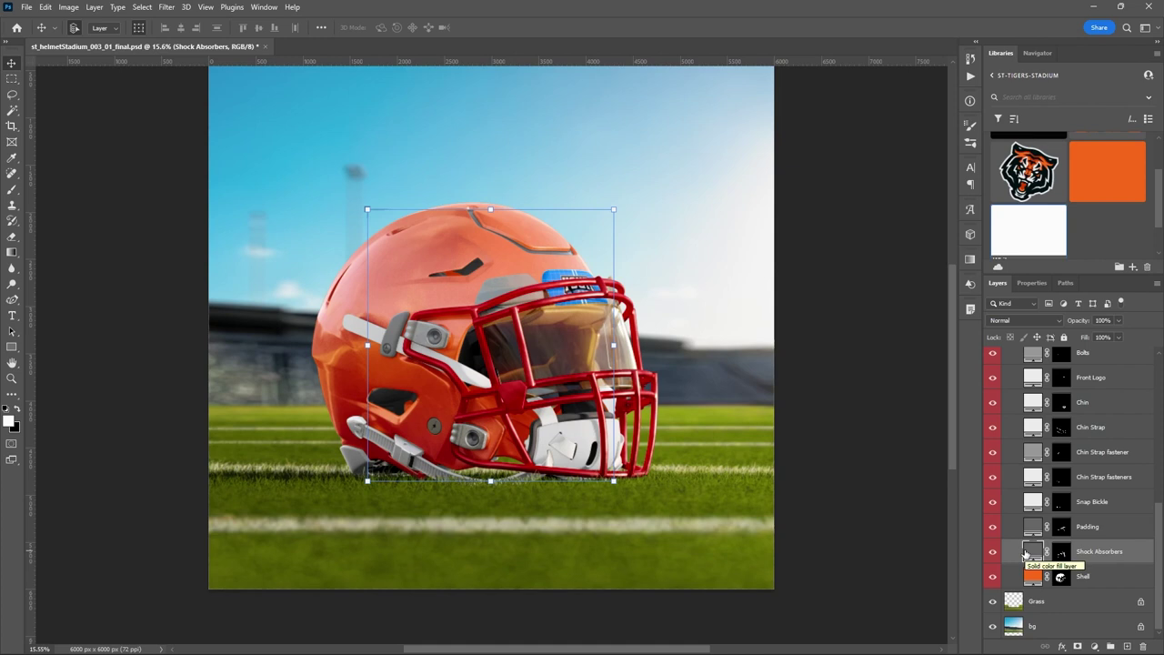
double_click(1030, 553)
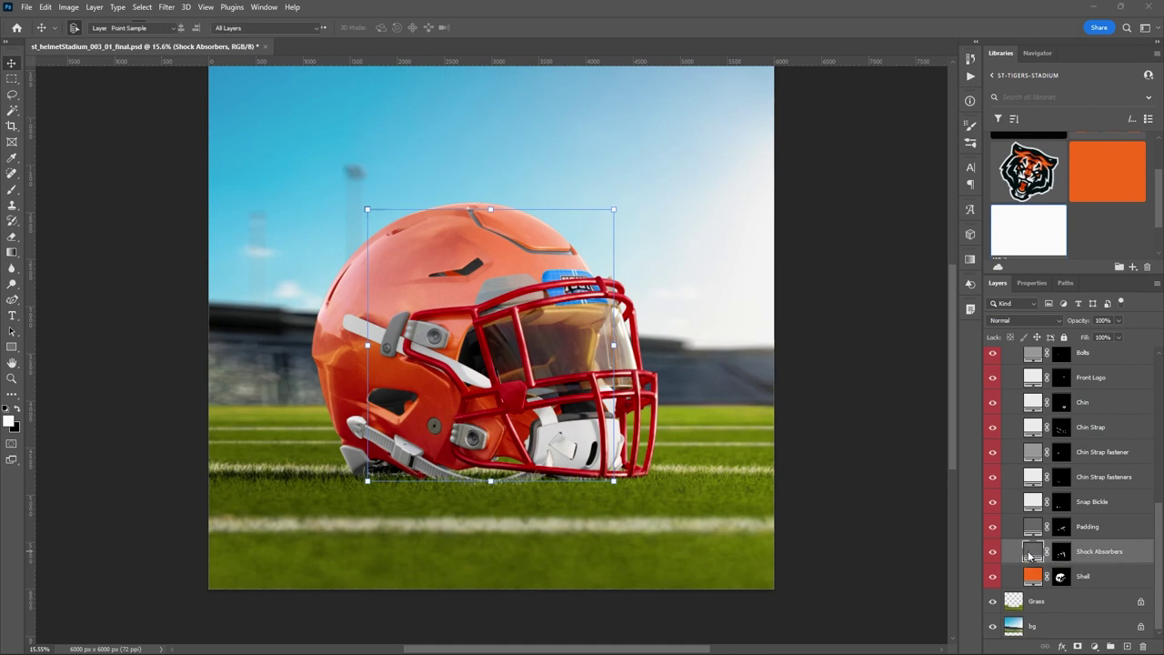
left_click(846, 259)
mouse_move(796, 240)
left_mouse_down()
mouse_move(809, 187)
mouse_move(837, 158)
left_mouse_up()
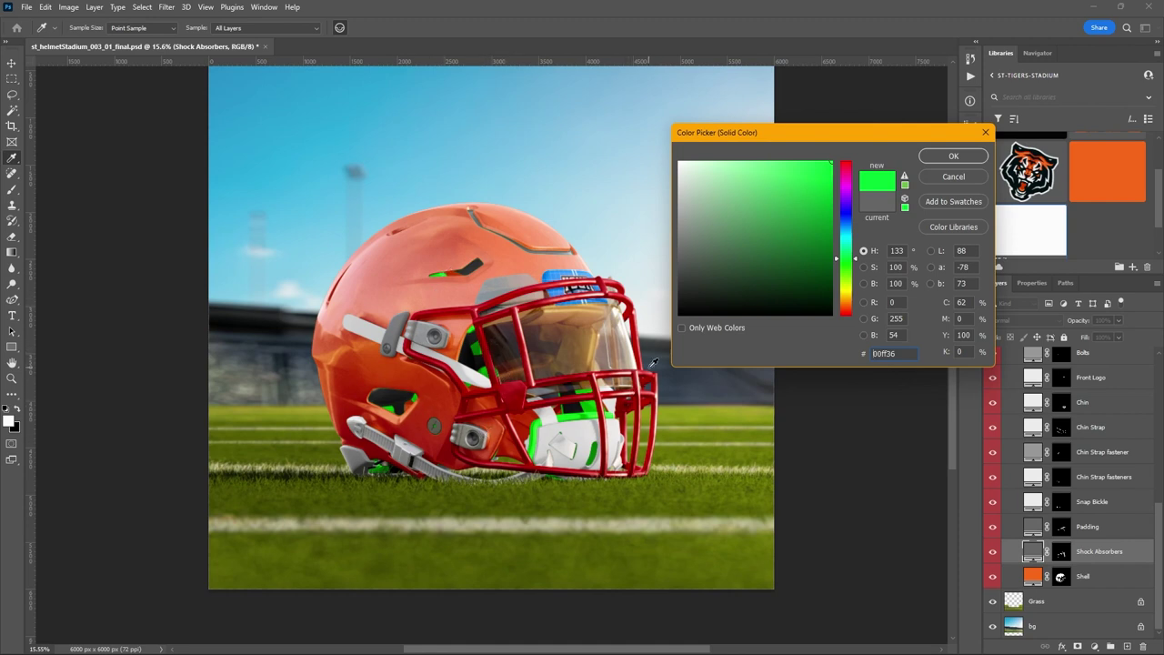
left_click(880, 210)
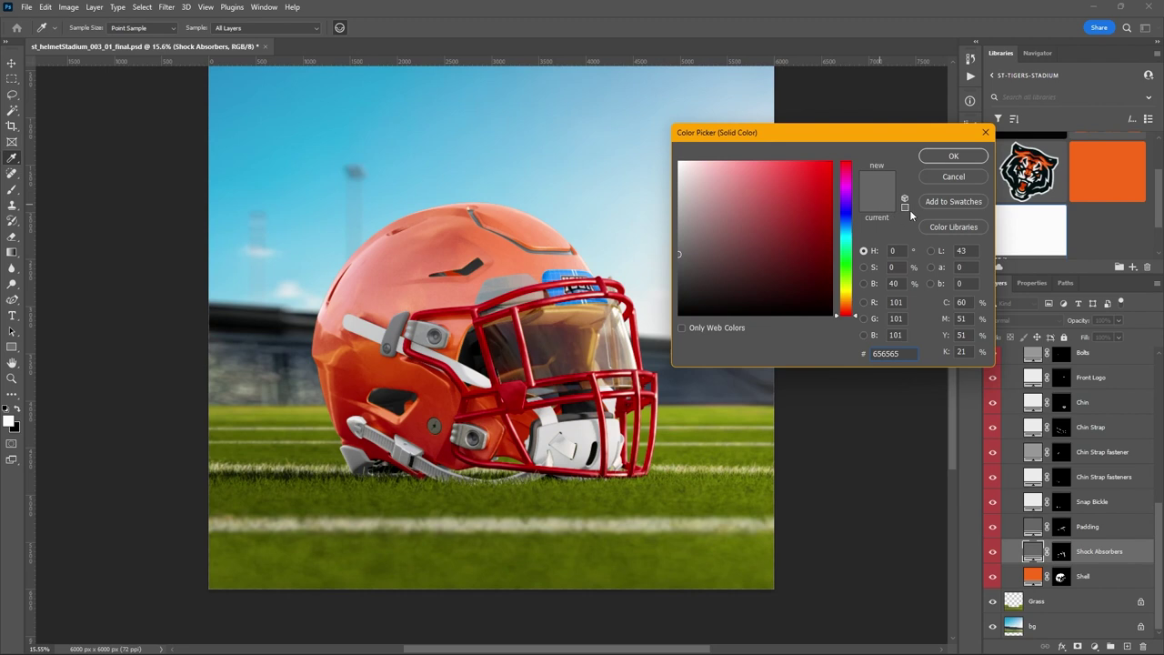
left_click_drag(684, 238, 663, 232)
left_click(950, 157)
key("v")
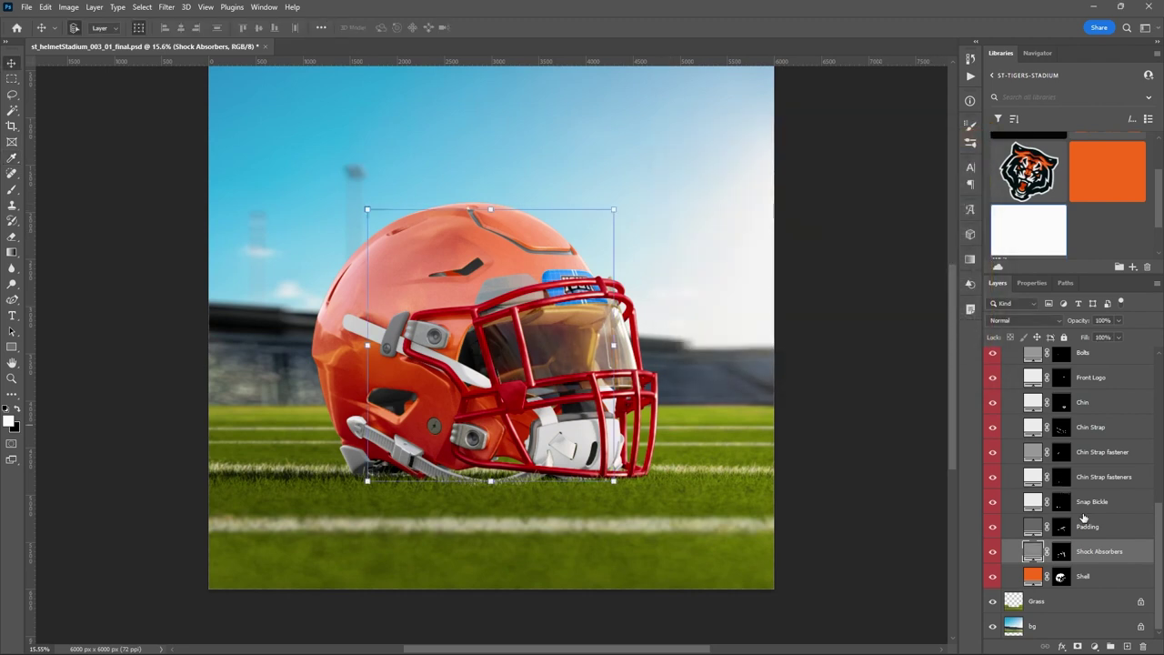
left_click(1088, 528)
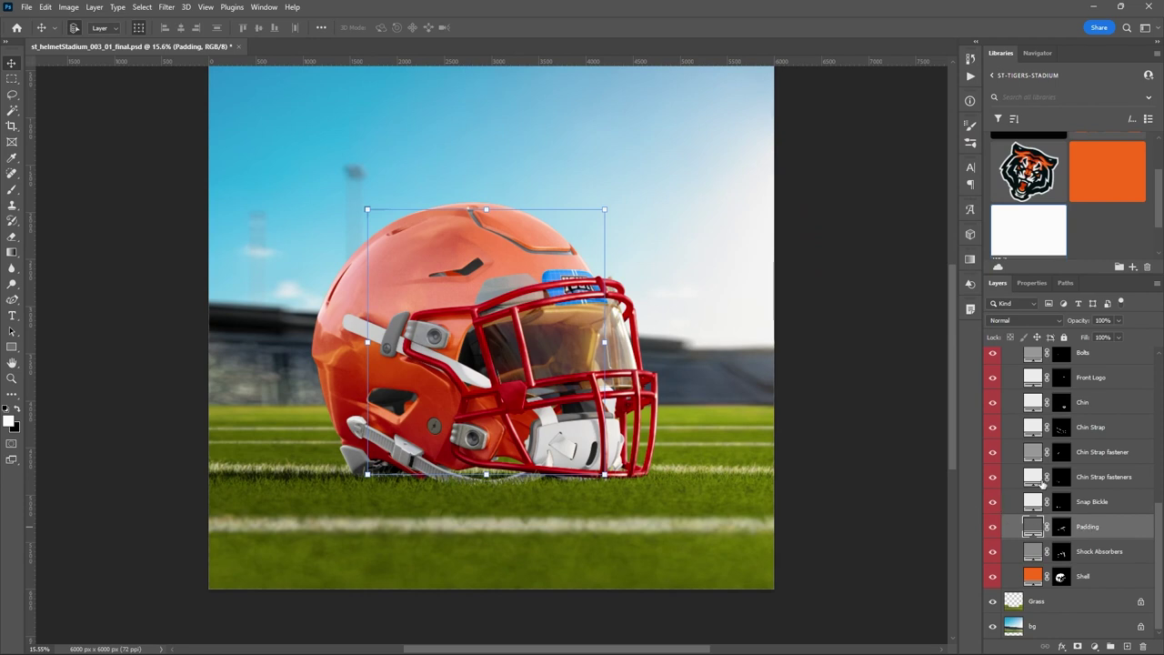
Try Orange, White and Black on the Padding layer, then set it to dark grey 585858
left_click(1089, 173)
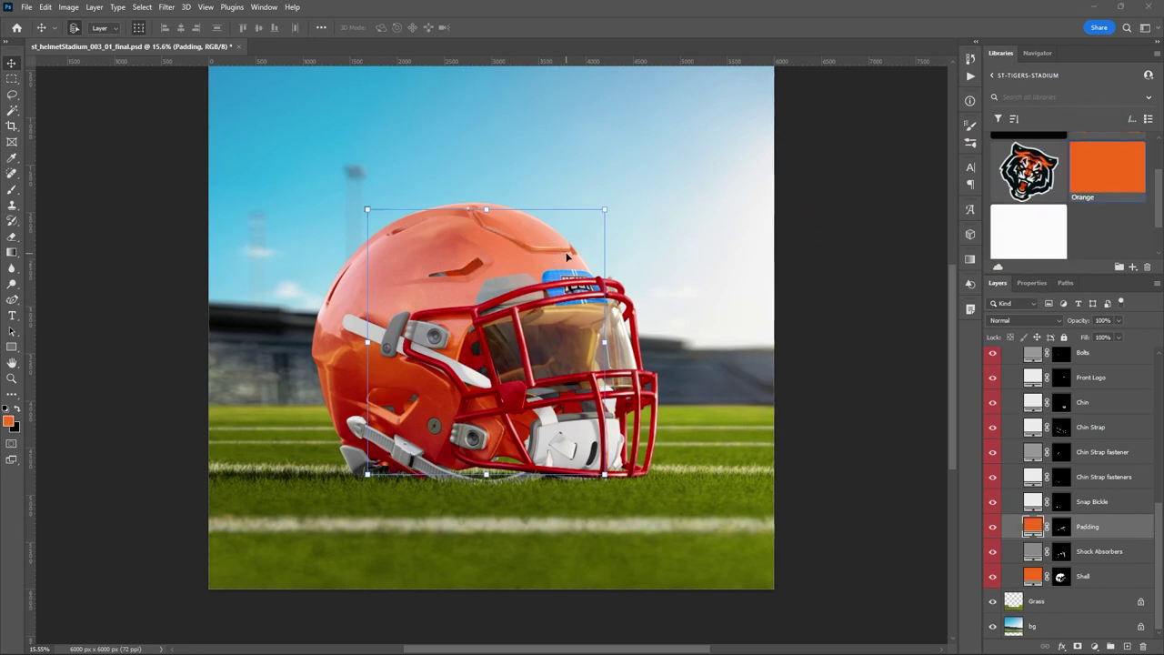
left_click(1040, 233)
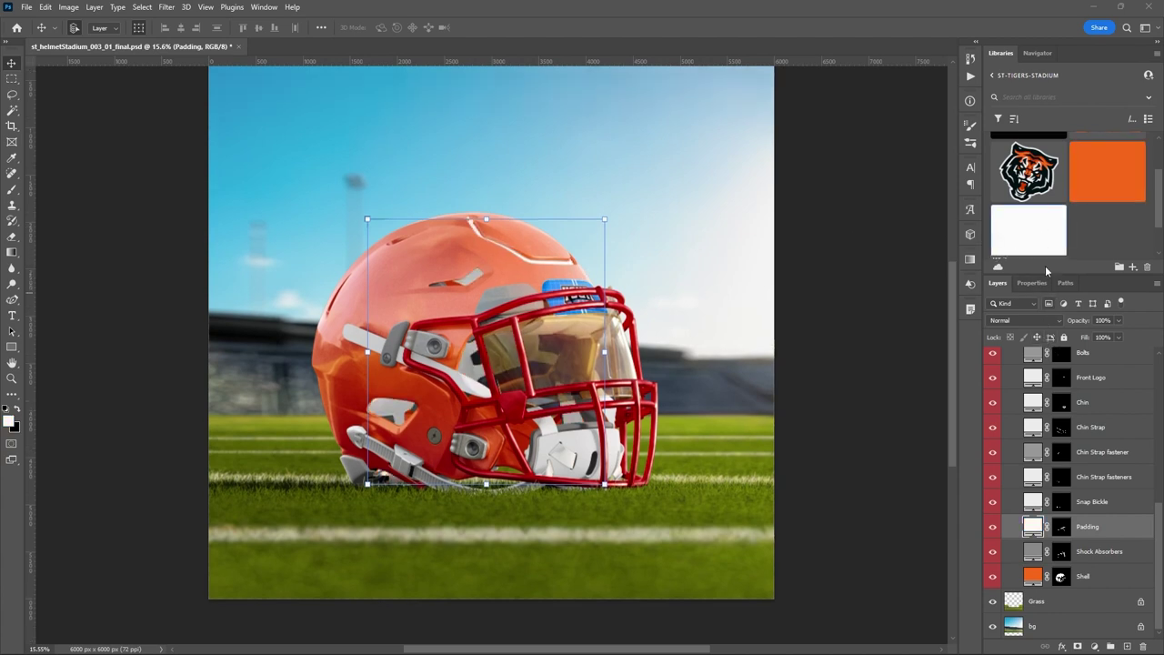
scroll(1040, 214, "up", 1)
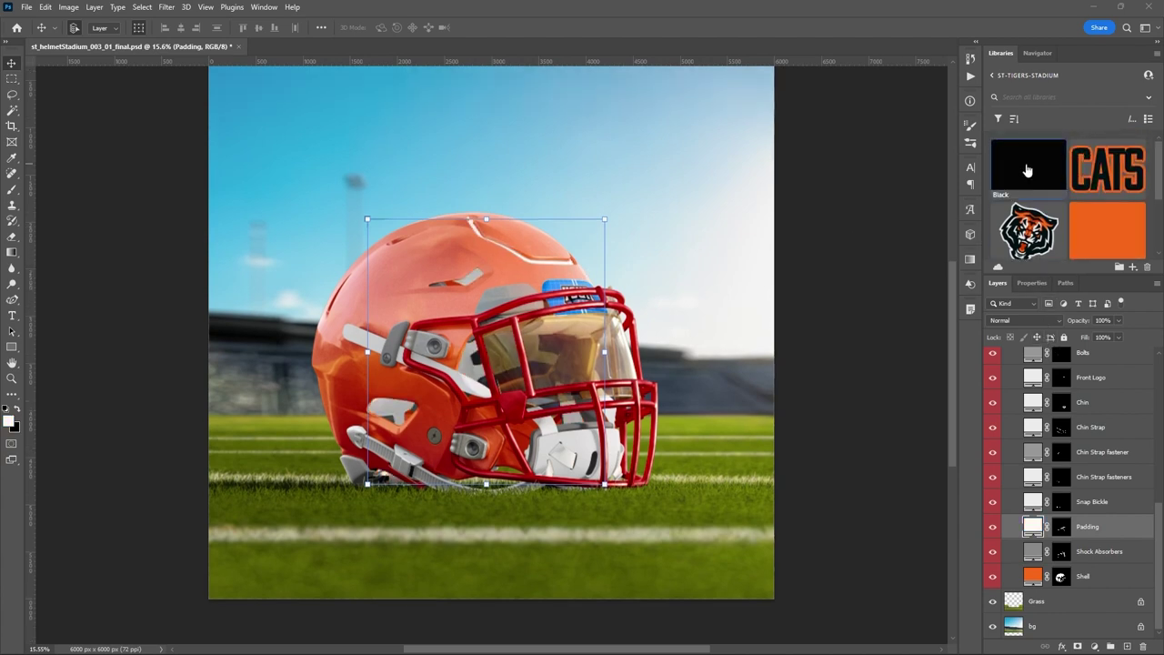
left_click(1029, 168)
double_click(1032, 526)
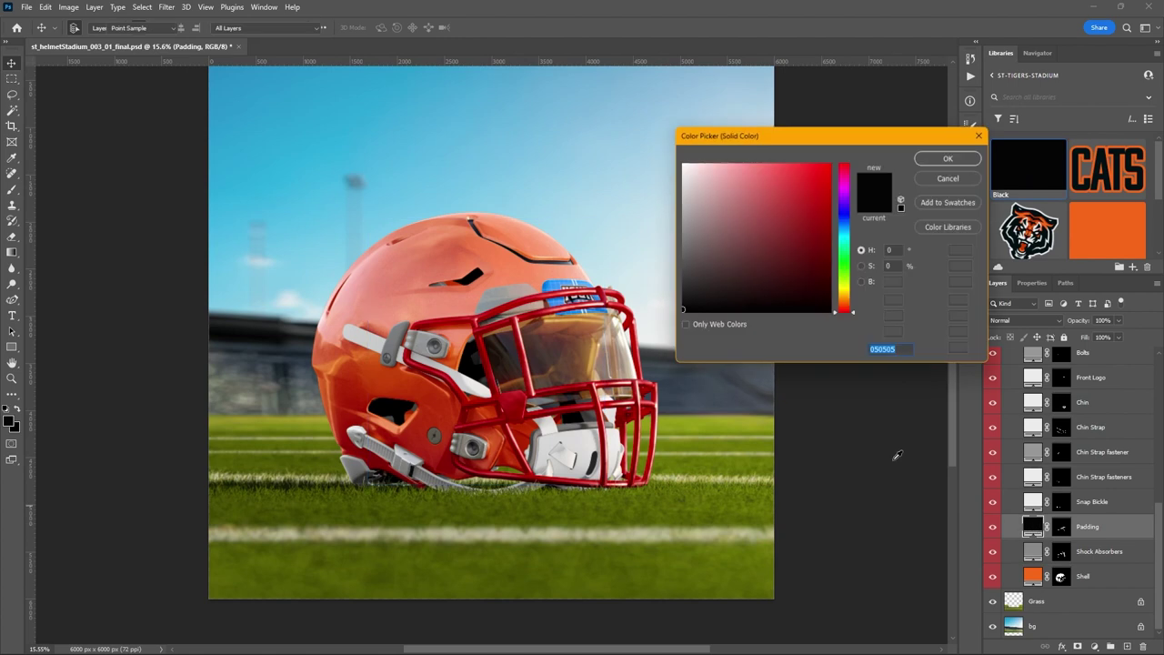
mouse_move(695, 250)
left_mouse_down()
mouse_move(663, 251)
mouse_move(660, 264)
left_mouse_up()
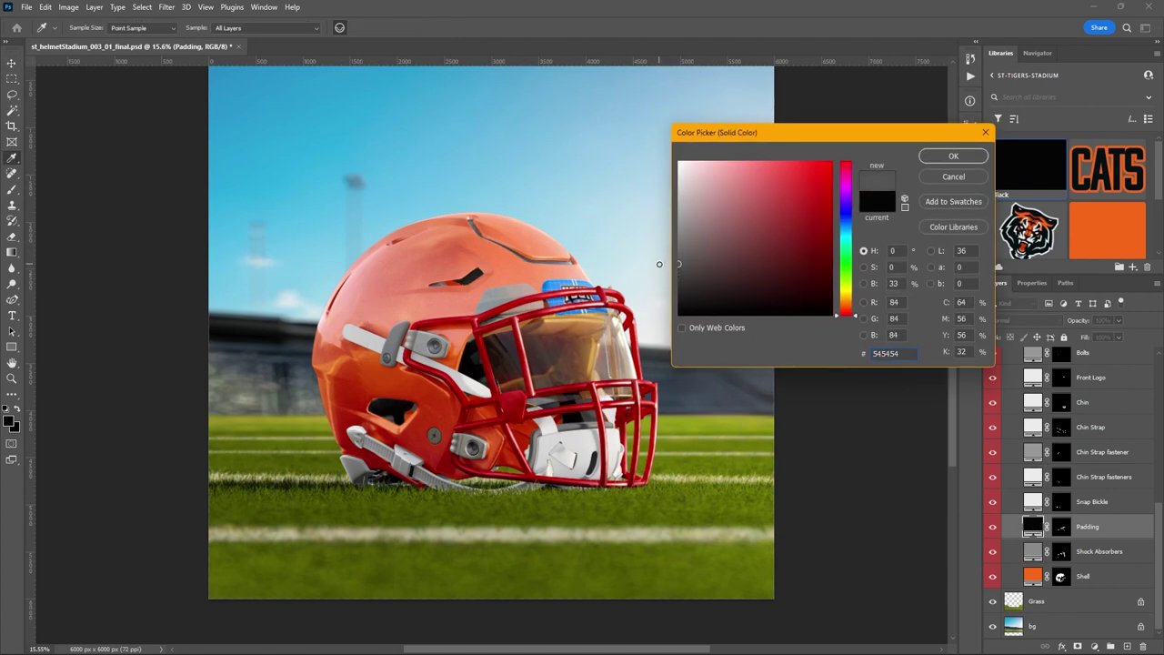
left_click(954, 155)
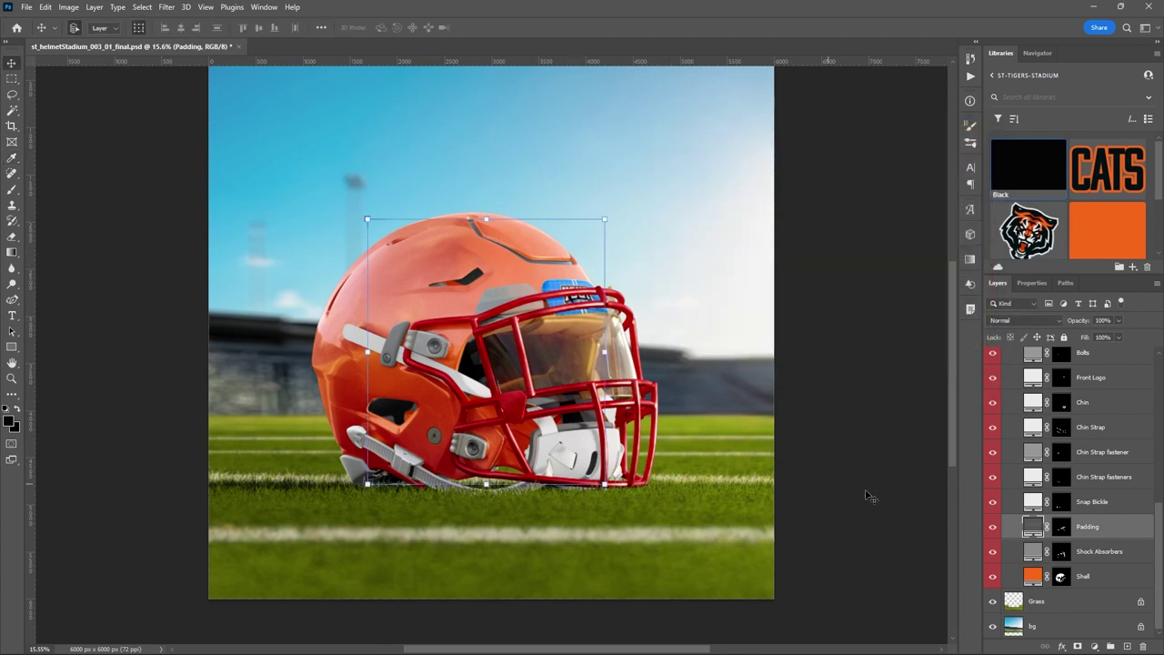
left_click(1089, 508)
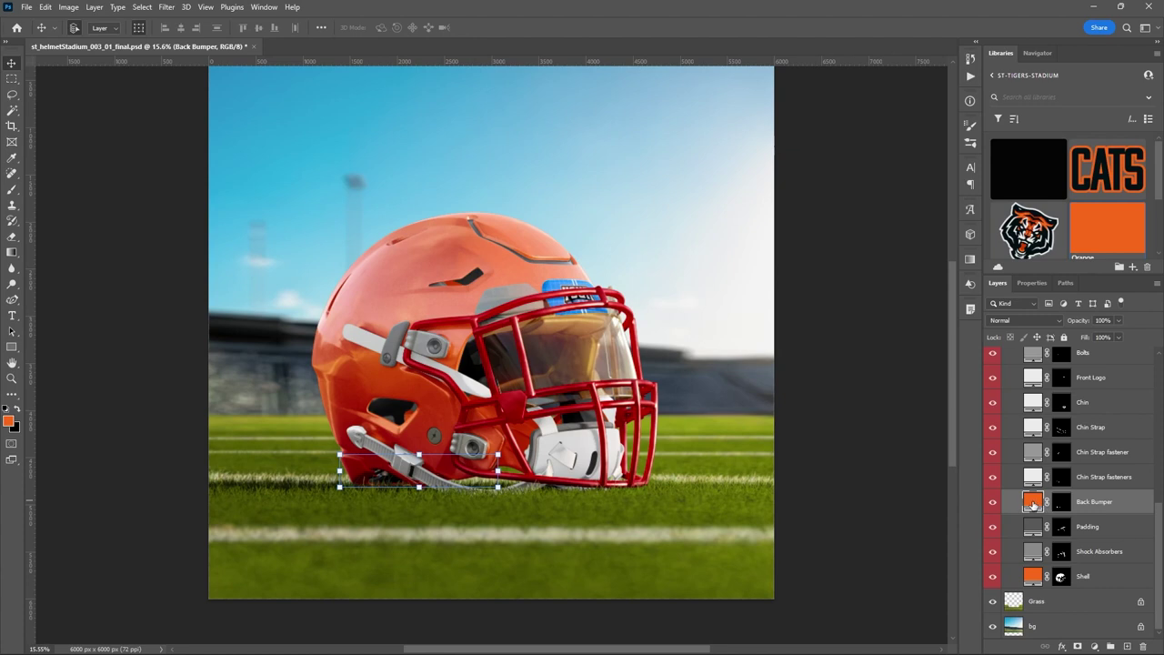
Fill the back bumper with the white library swatch and the lower chin strap fasteners black
left_click(1010, 173)
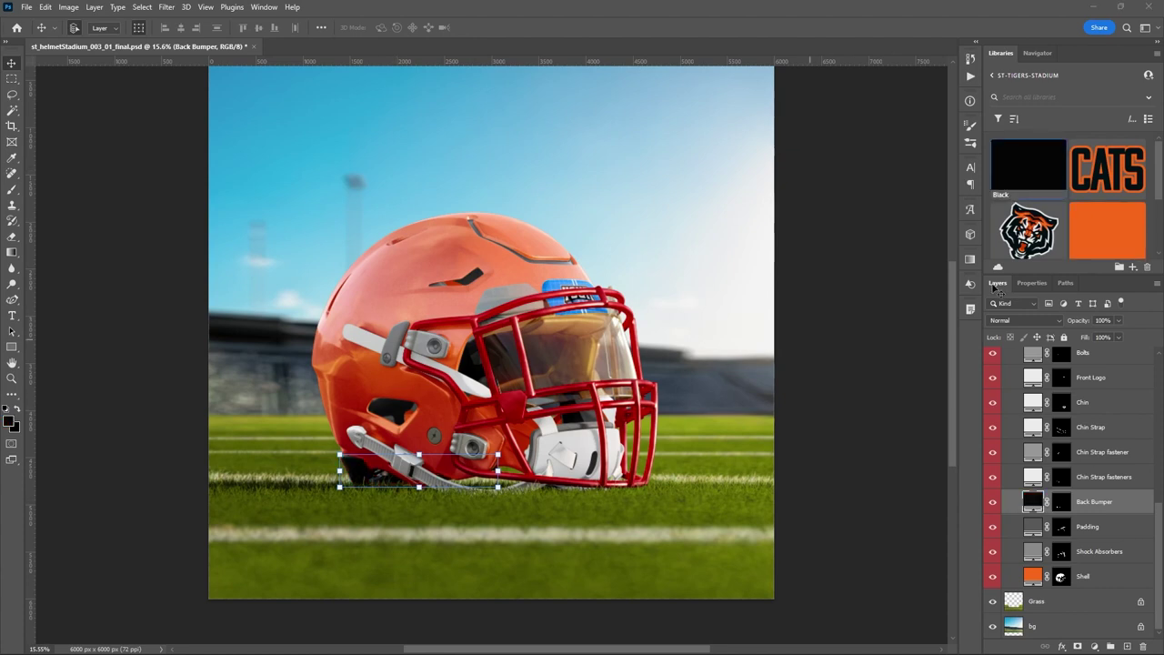
scroll(1073, 218, "down", 2)
left_click(1028, 234)
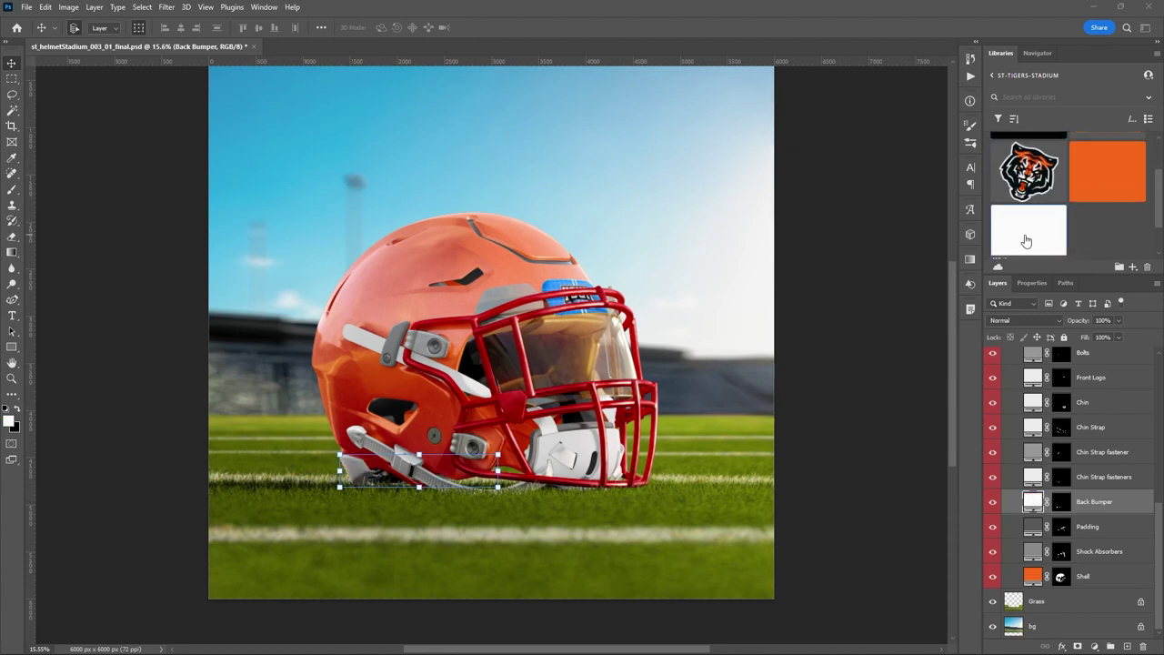
left_click(1099, 478)
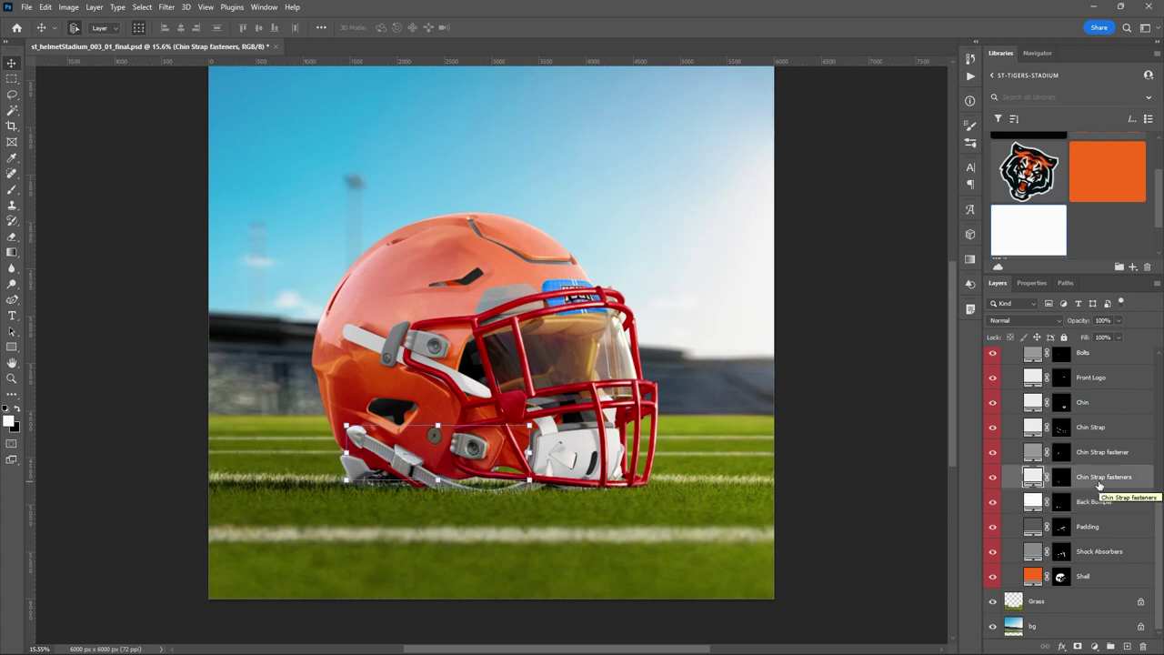
scroll(1028, 191, "up", 1)
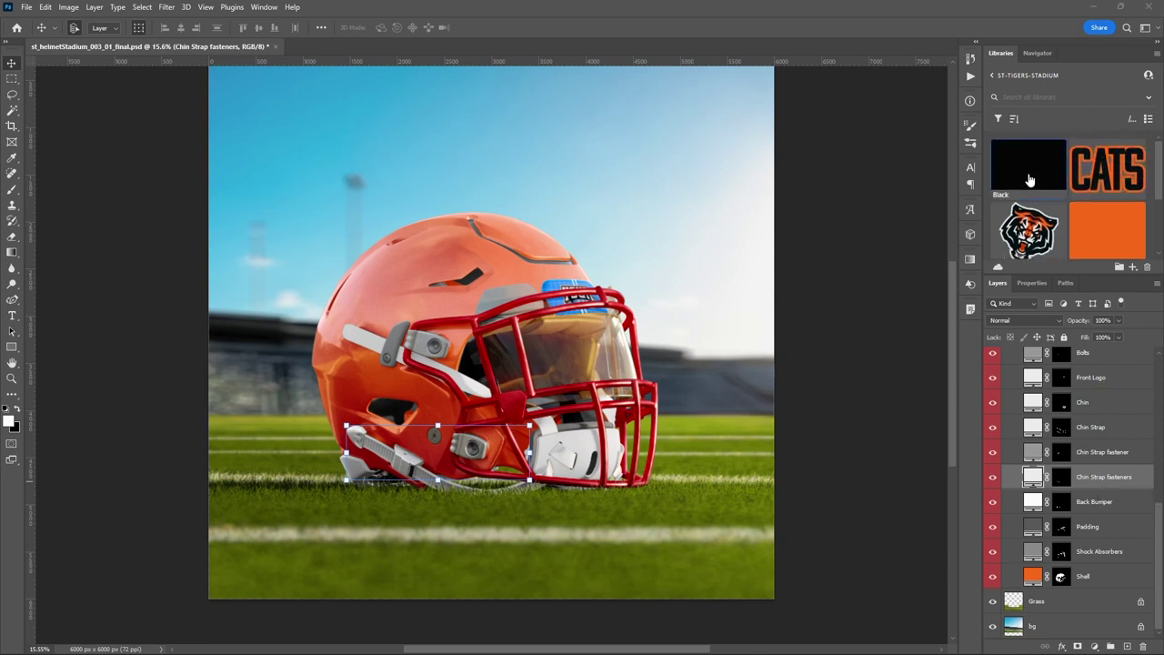
left_click(1029, 179)
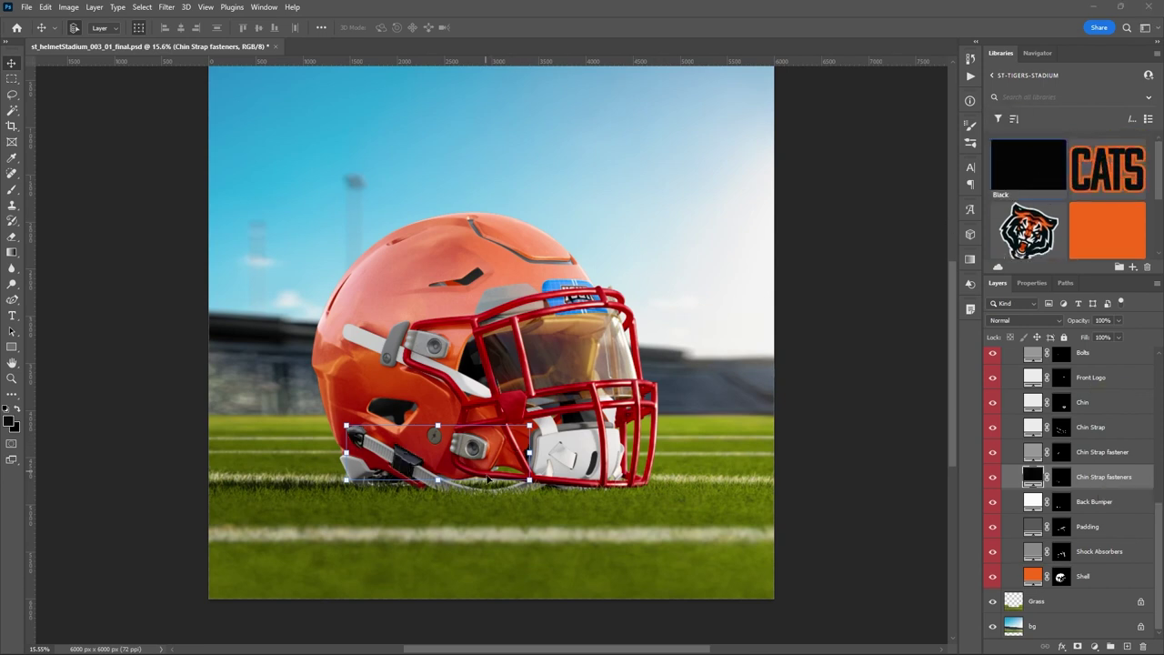
Colour the upper Chin Strap fastener dark grey 464646 in the Color Picker
left_click(1114, 451)
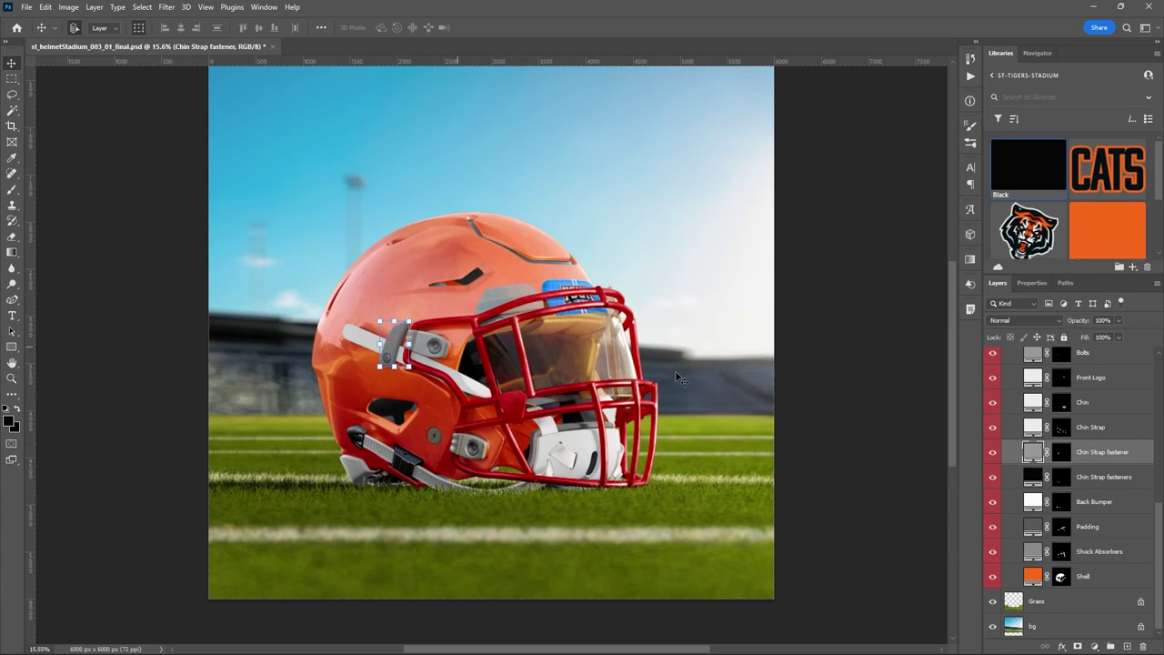
left_click(1037, 179)
double_click(1033, 453)
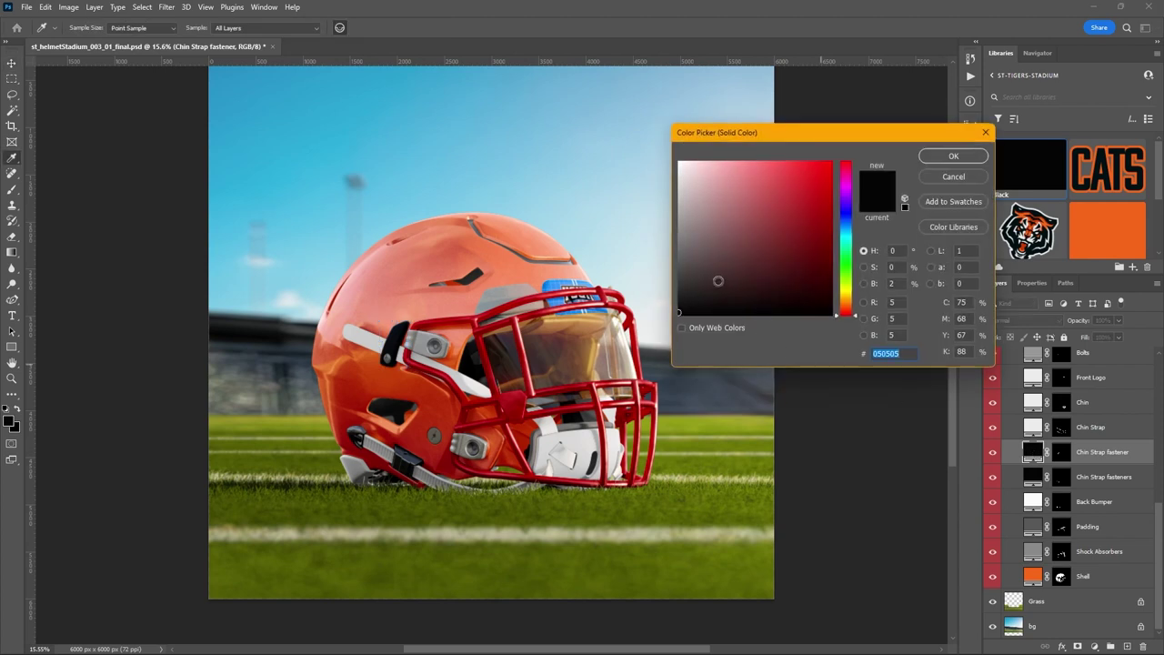
mouse_move(683, 256)
left_mouse_down()
mouse_move(680, 308)
mouse_move(662, 271)
left_mouse_up()
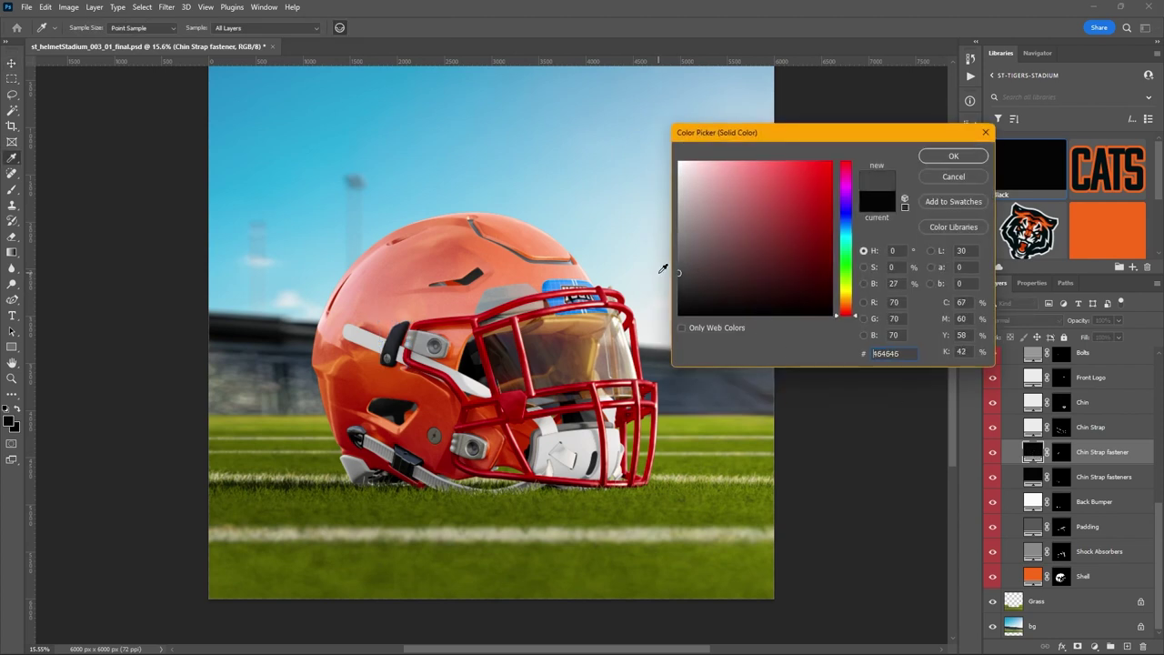
left_click(954, 157)
key("v")
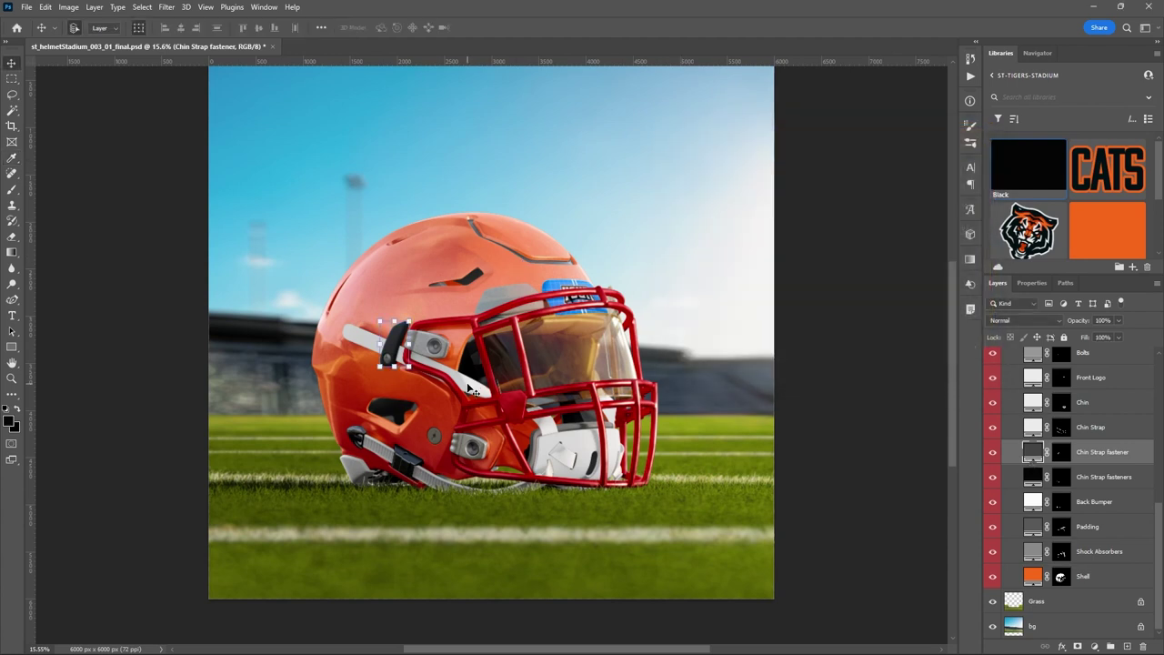
left_click(1099, 431)
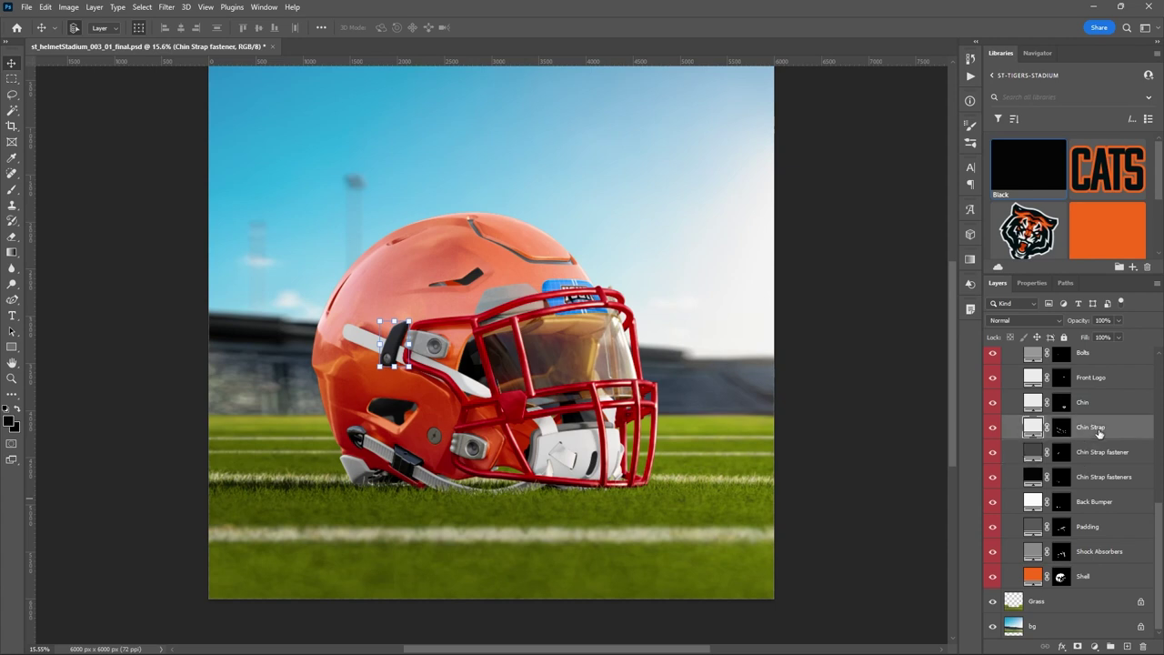
Make the chin strap library black and the chin pad dark charcoal grey 363636
left_click(1020, 164)
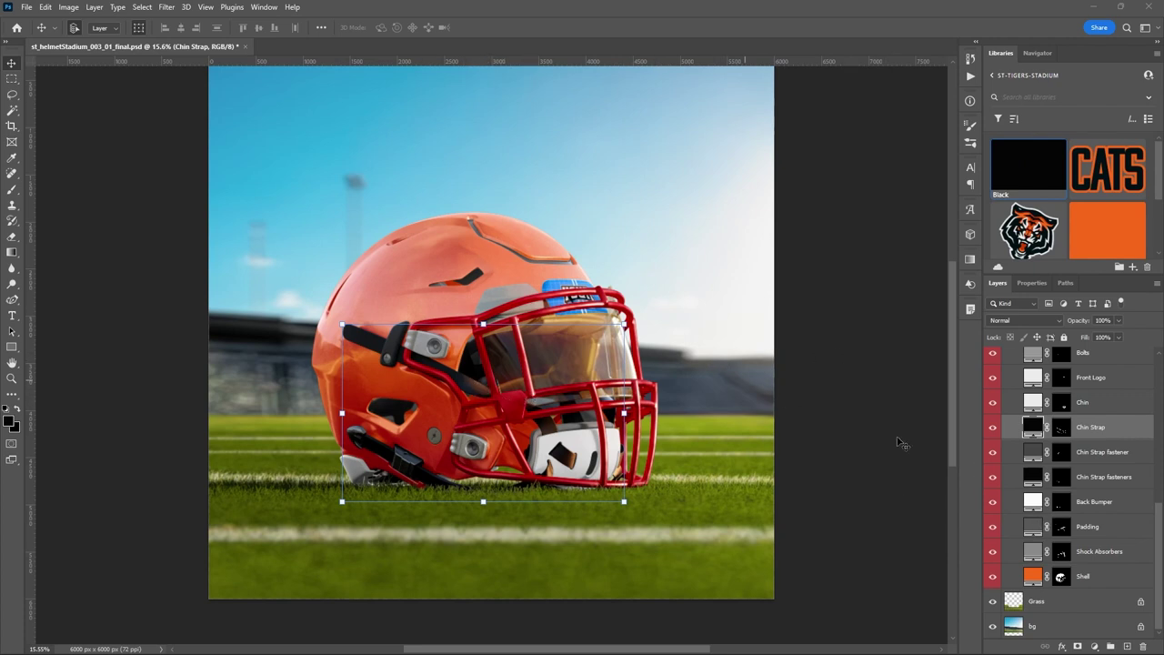
scroll(998, 485, "up", 2)
left_click(1098, 459)
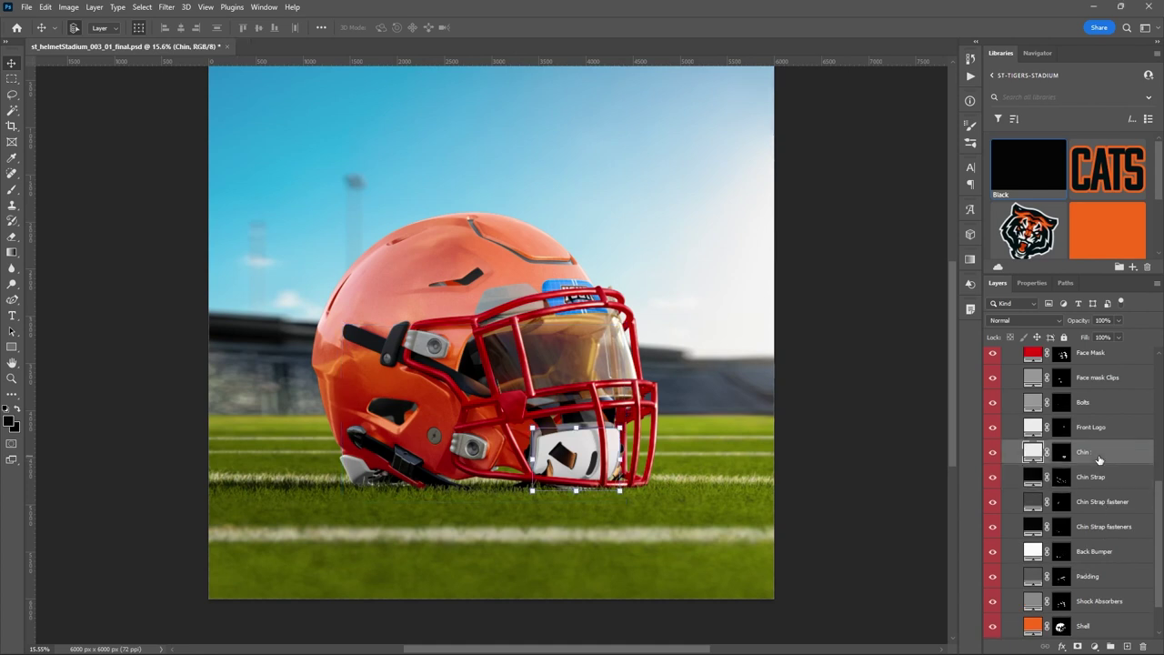
left_click(1032, 173)
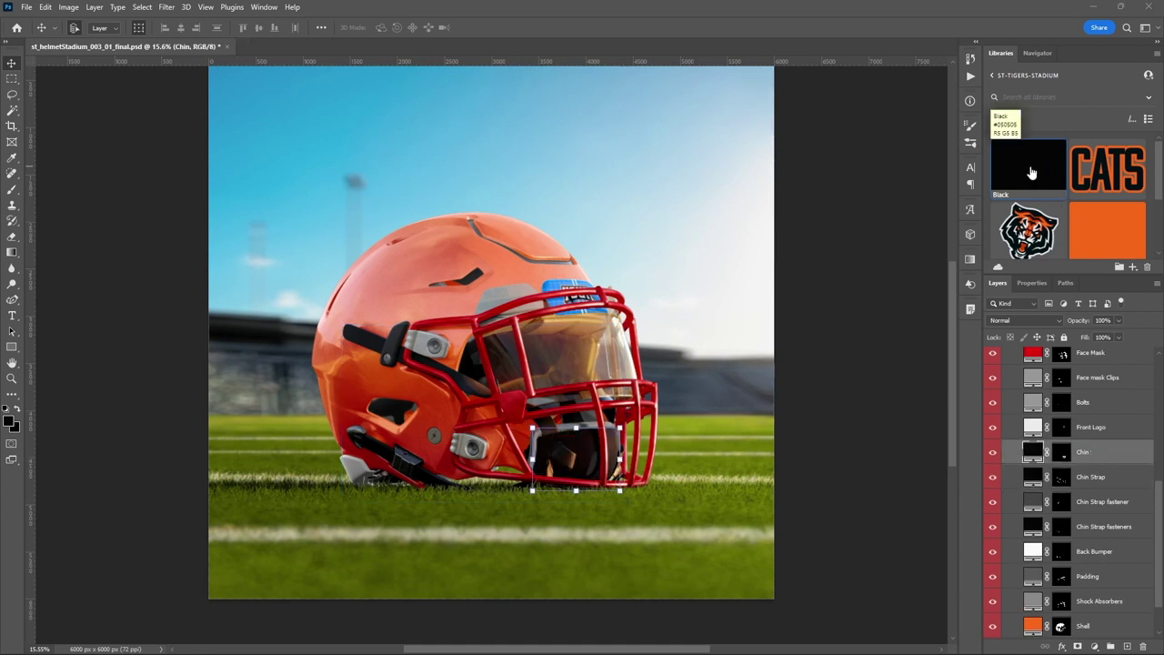
double_click(1034, 452)
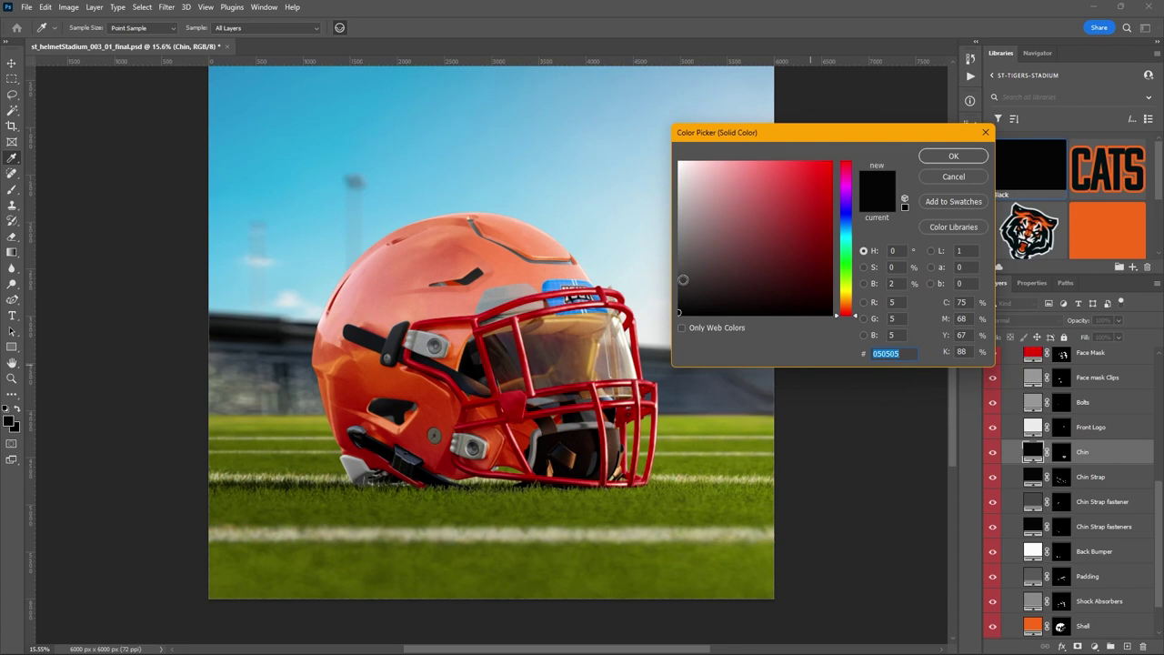
mouse_move(683, 294)
left_mouse_down()
mouse_move(665, 287)
mouse_move(670, 277)
left_mouse_up()
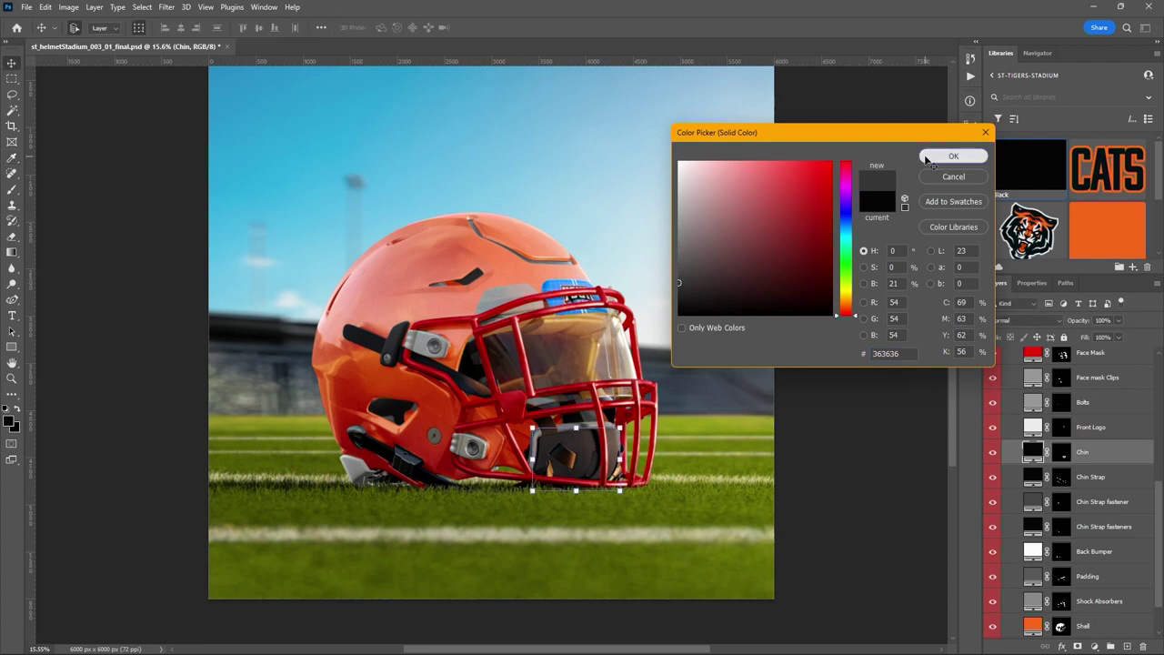
left_click(954, 155)
key("v")
left_click(1107, 427)
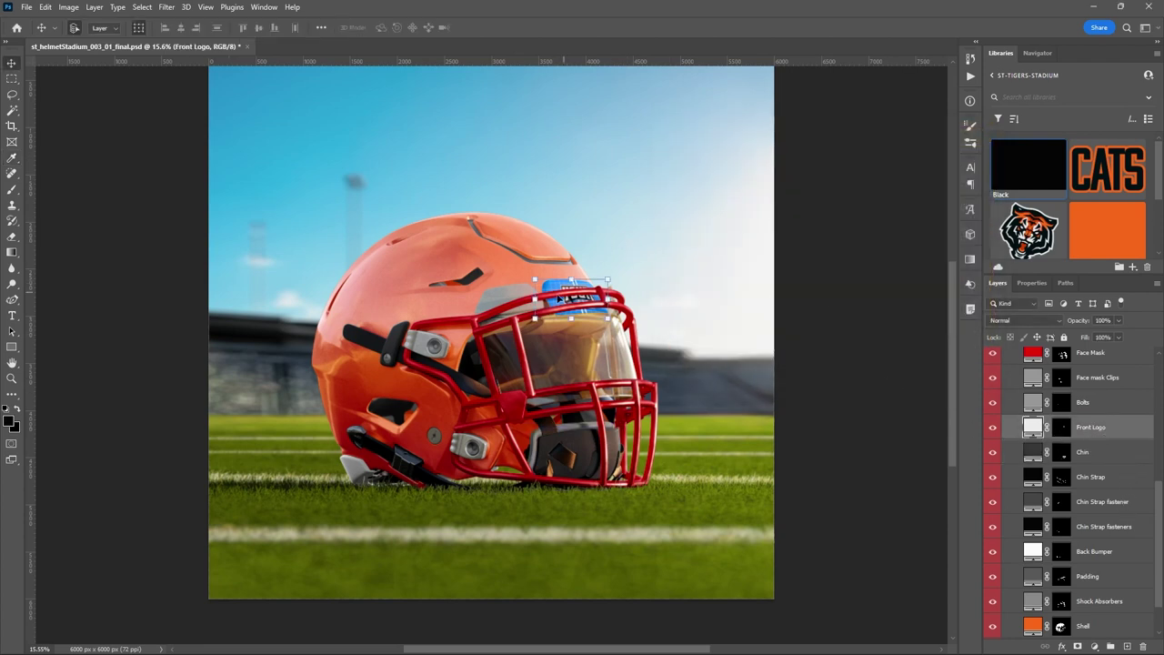
Fill the Front Logo plate white, show the blue Front Design decal, and open its smart object
scroll(1082, 440, "up", 1)
scroll(1083, 440, "up", 4)
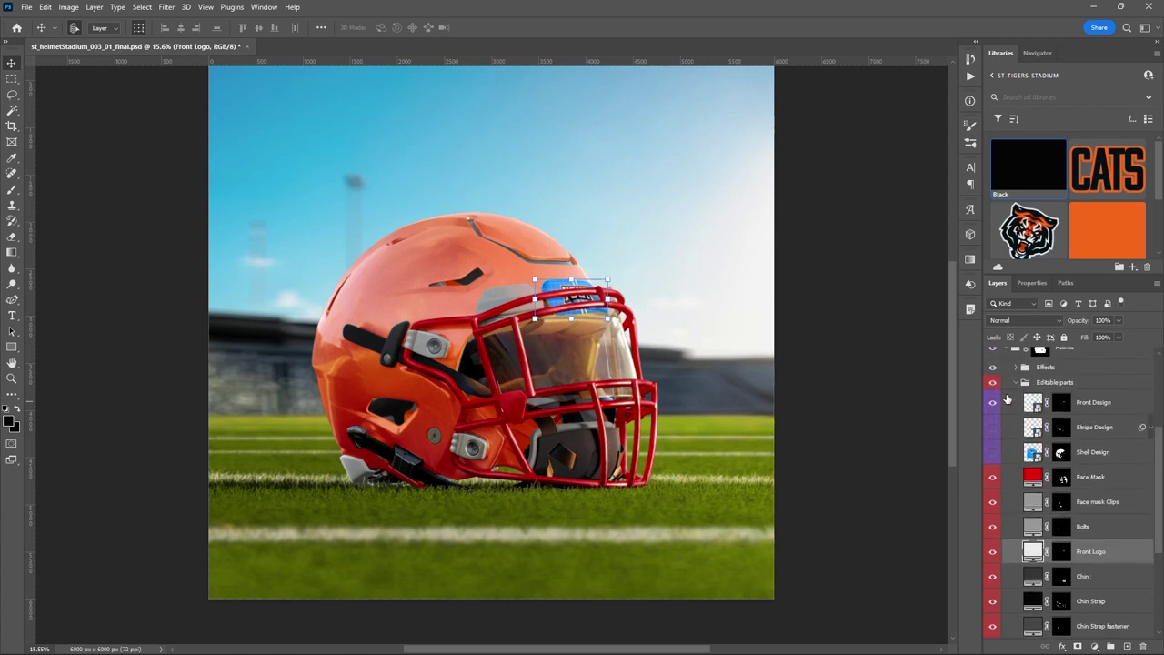
left_click(993, 402)
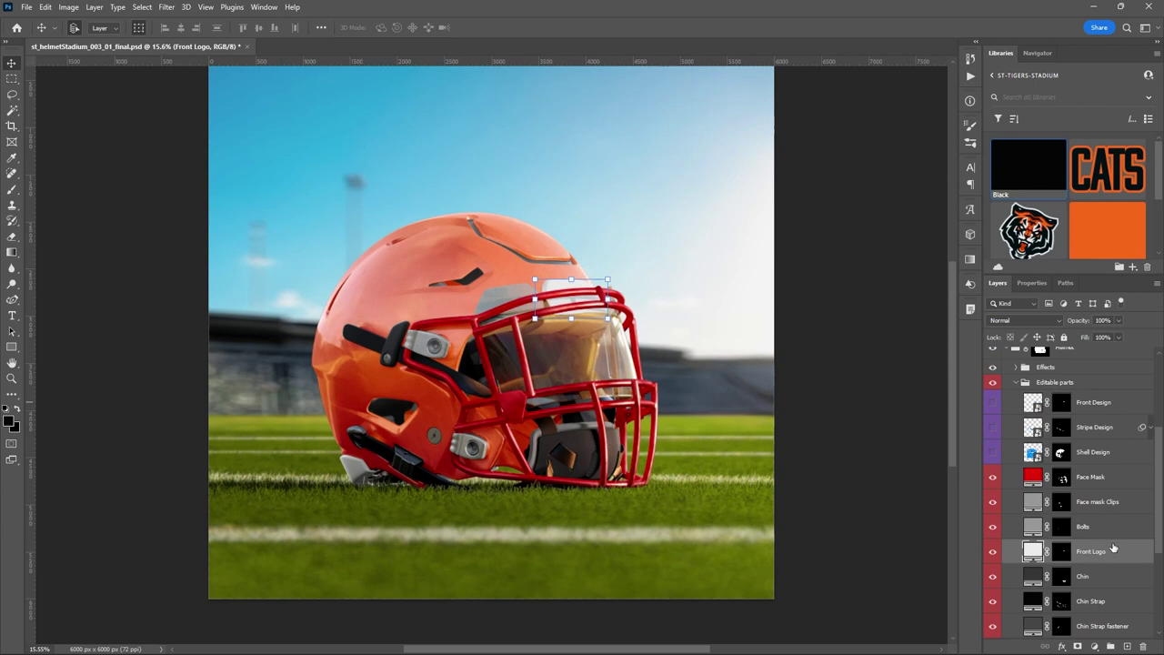
scroll(1027, 229, "down", 1)
left_click(1027, 228)
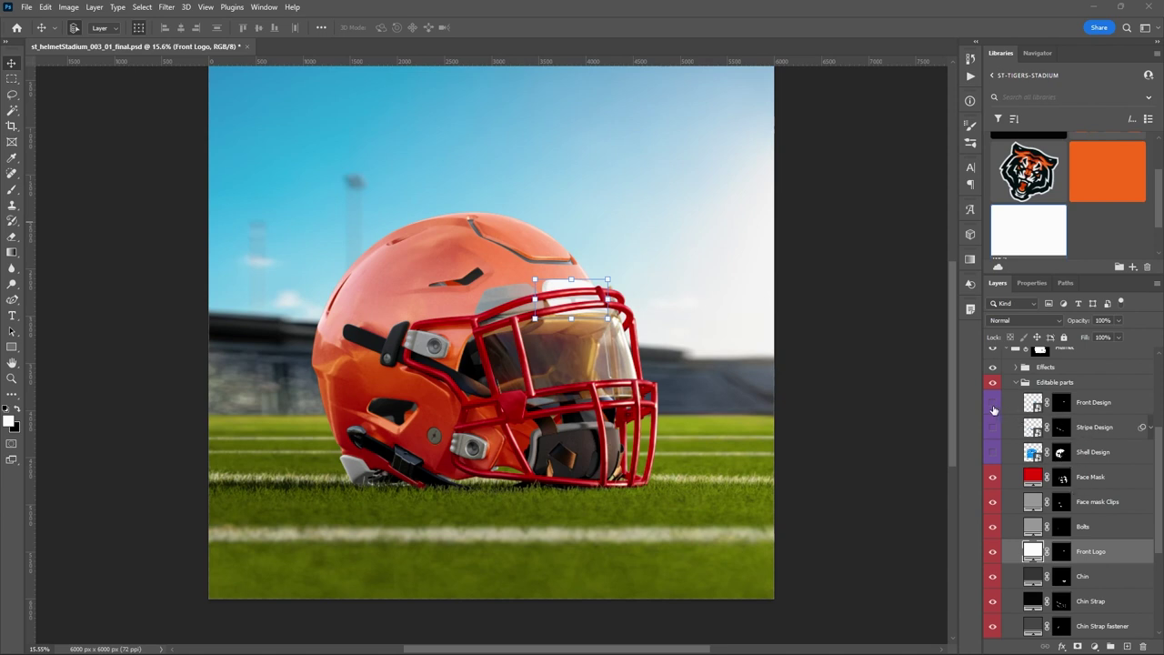
left_click(993, 410)
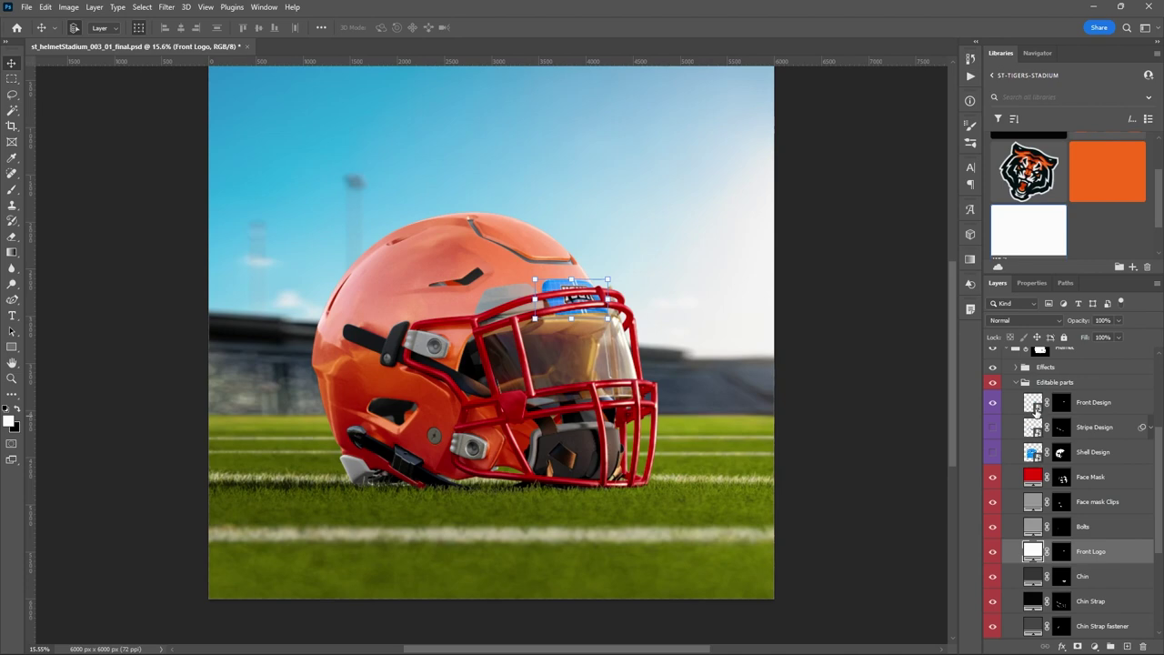
double_click(1035, 409)
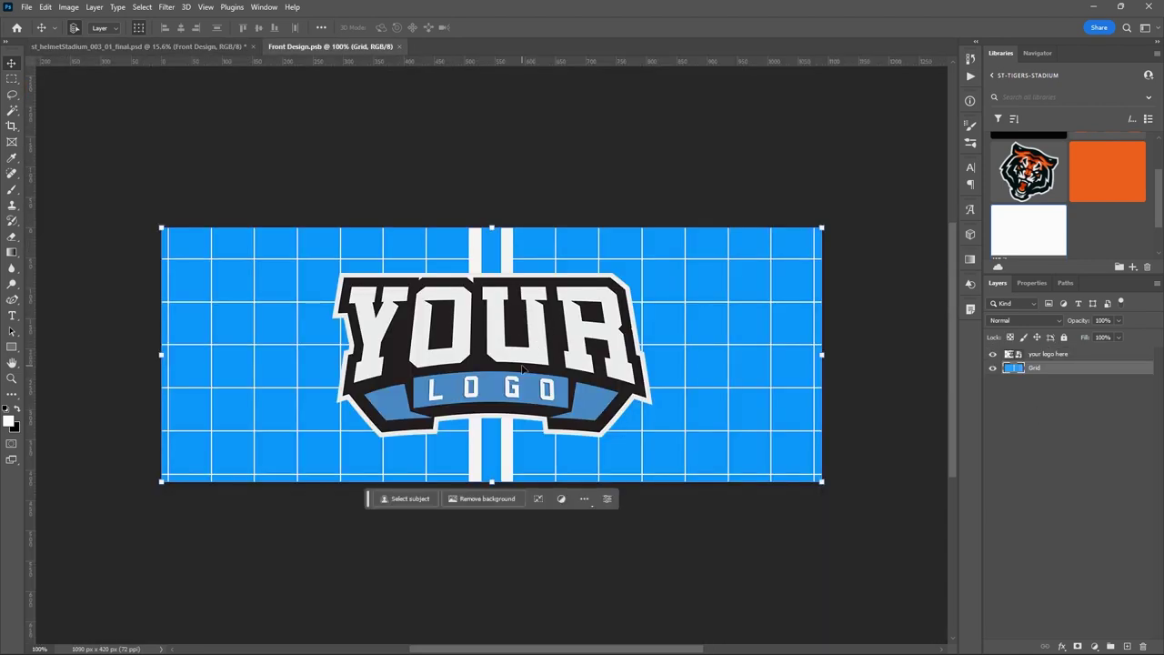
Replace YOUR LOGO with the CATS graphic, nudge it left, and hide the Grid layer
left_click(992, 367)
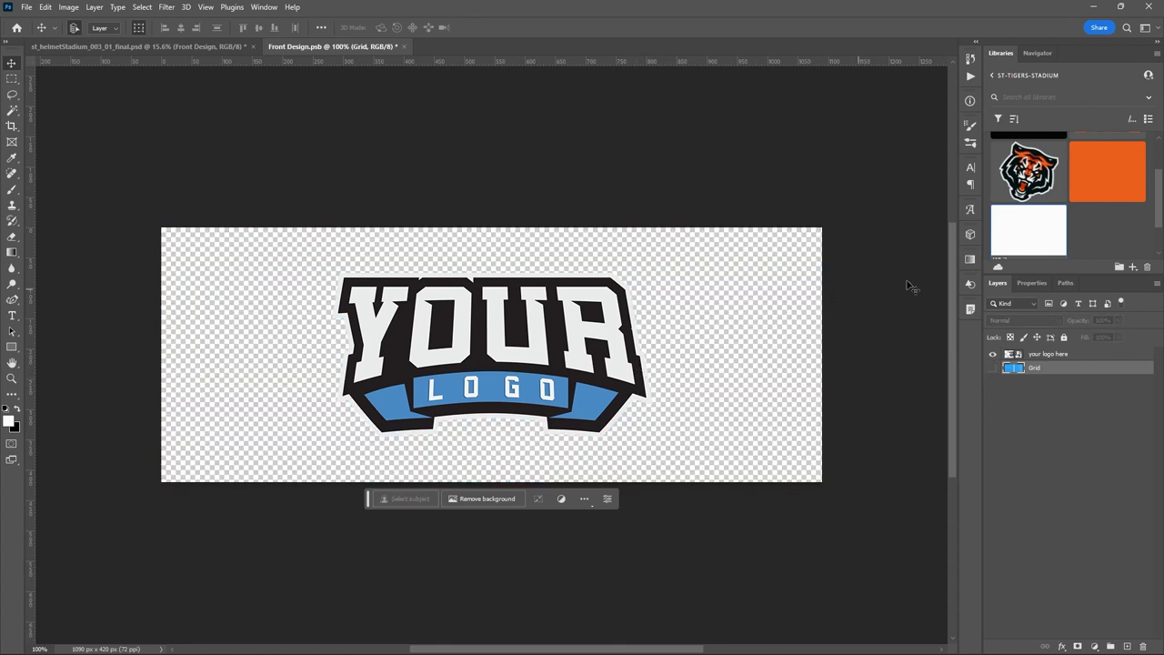
scroll(1067, 215, "up", 1)
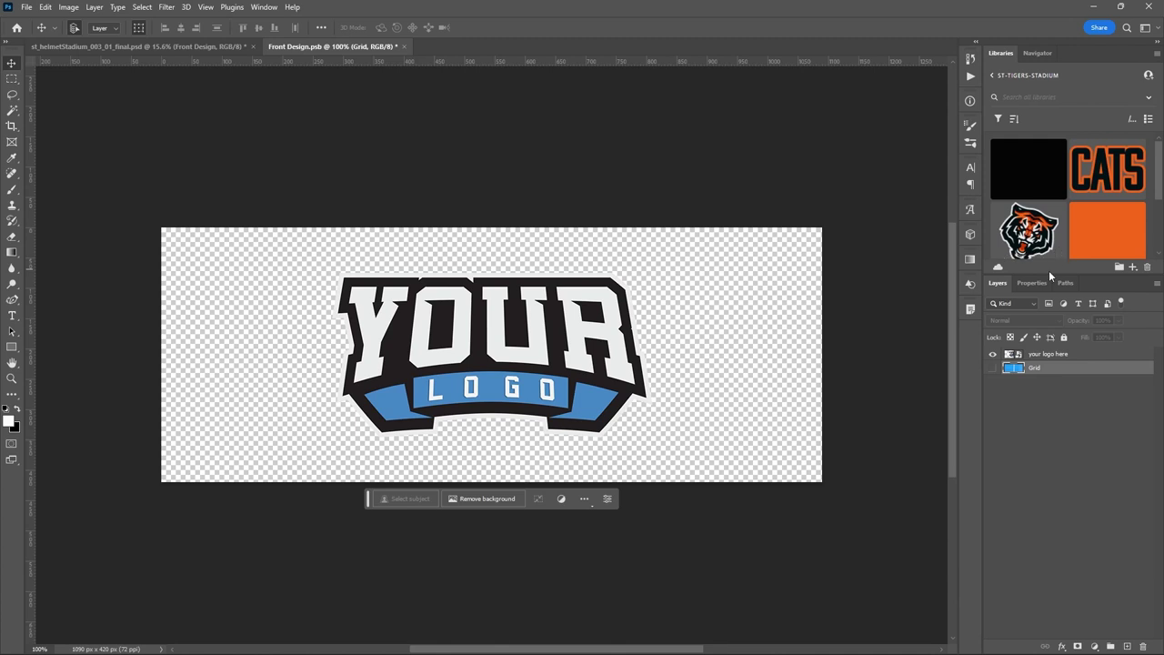
left_click(993, 368)
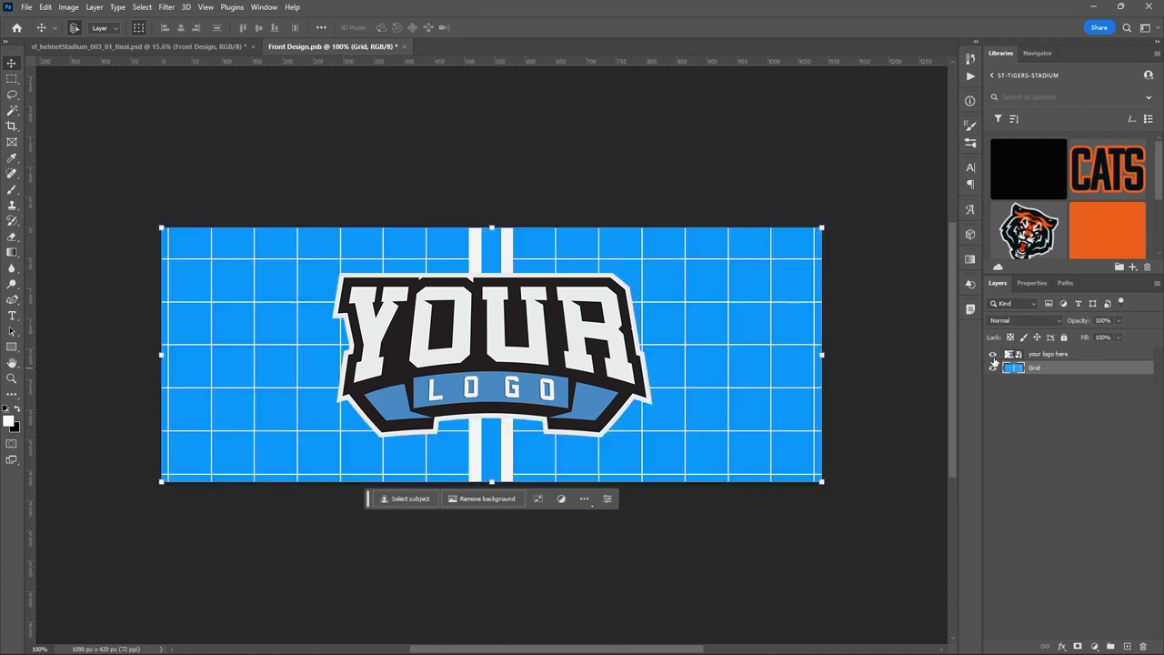
left_click_drag(1121, 182, 506, 362)
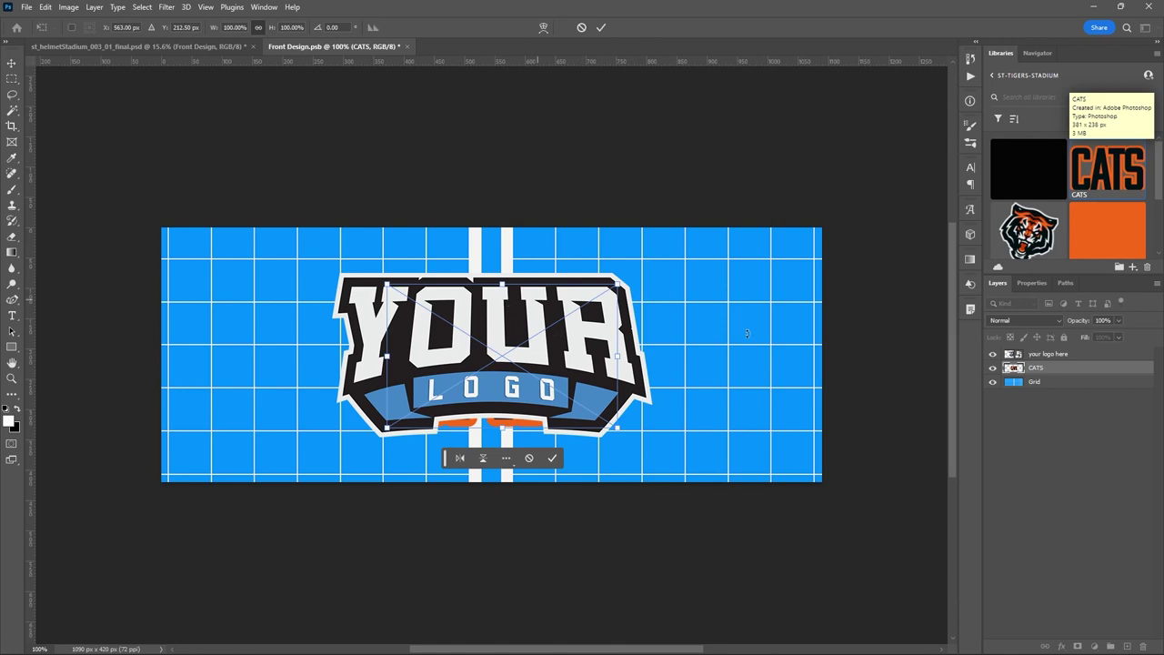
left_click(993, 354)
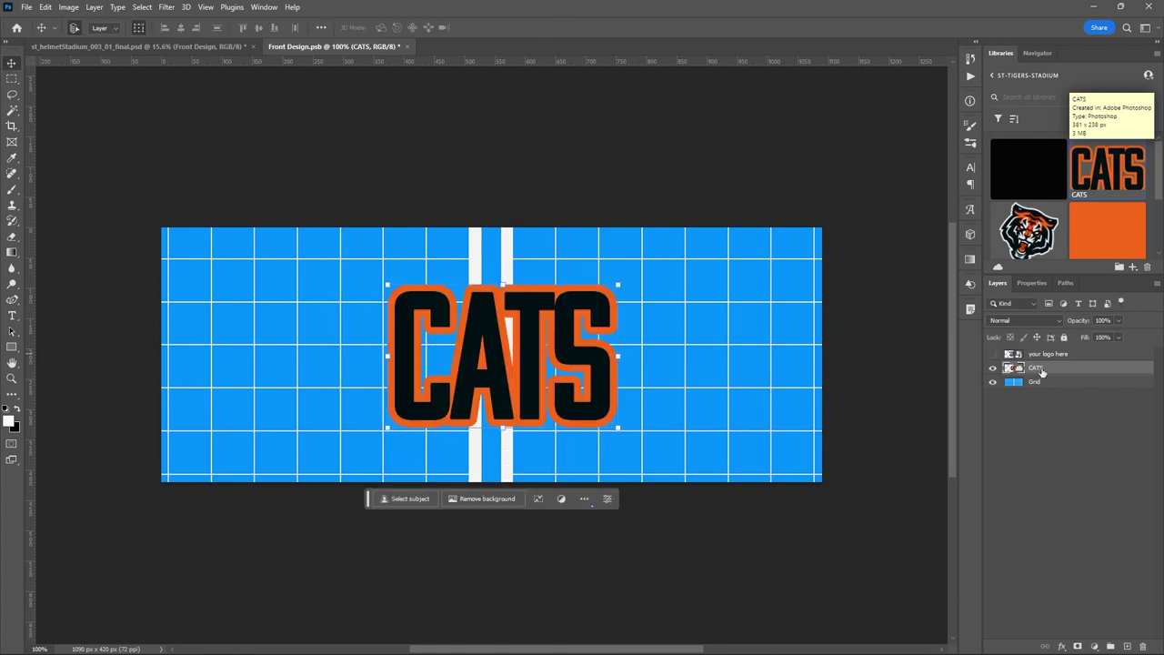
left_click_drag(540, 337, 524, 331)
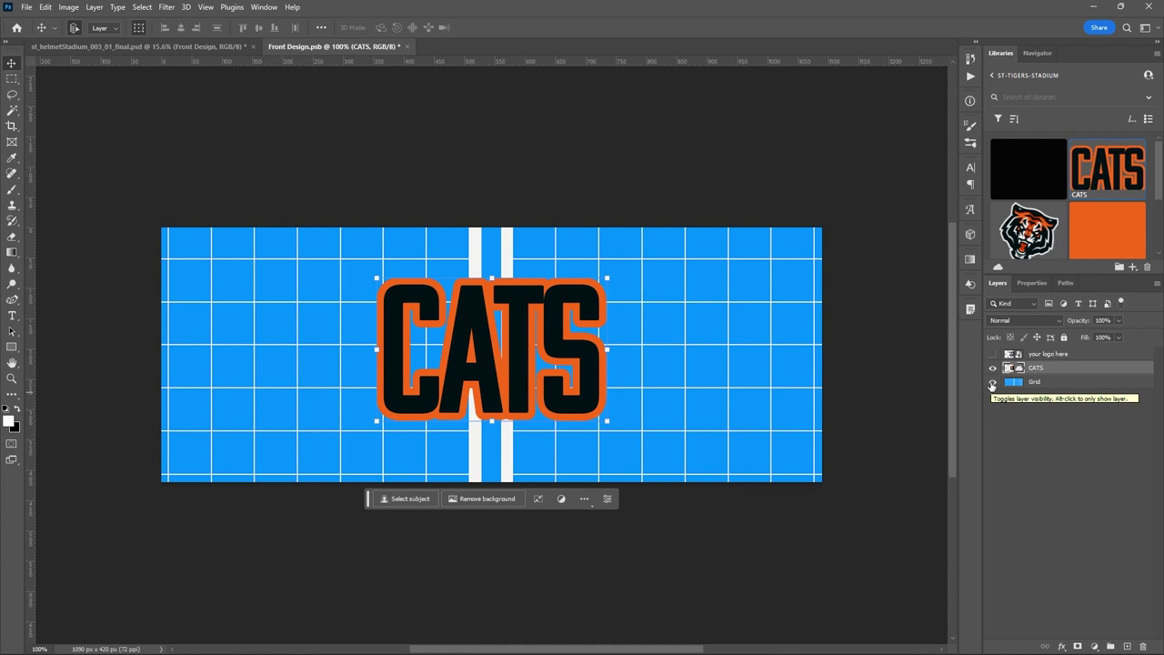
left_click(993, 382)
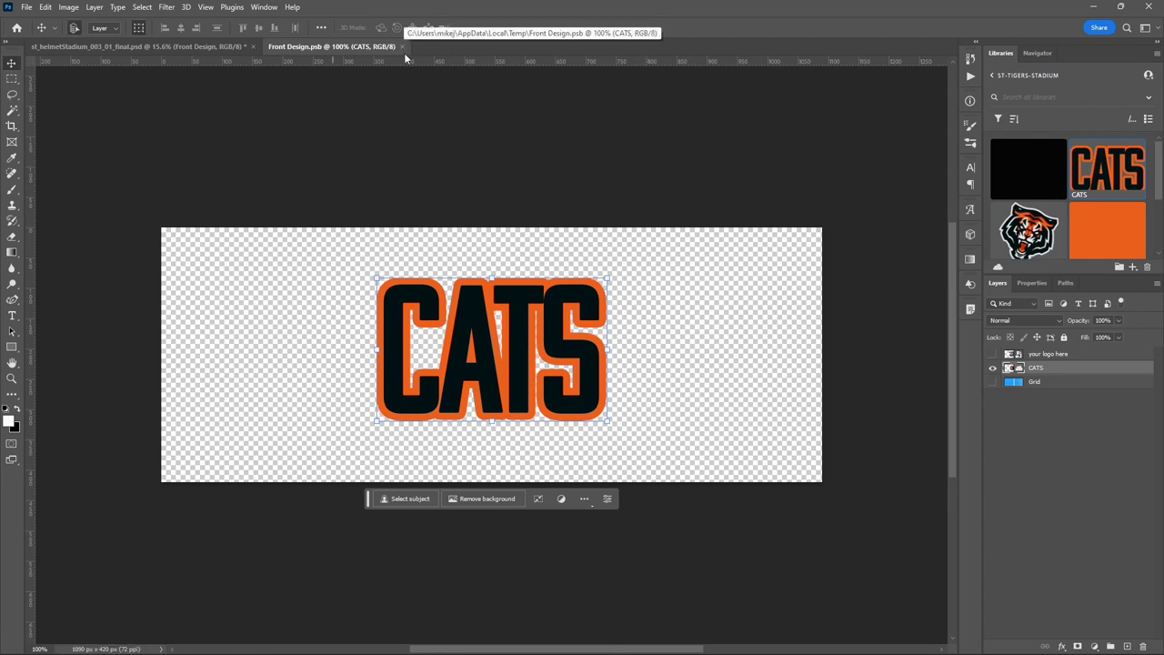
left_click(192, 46)
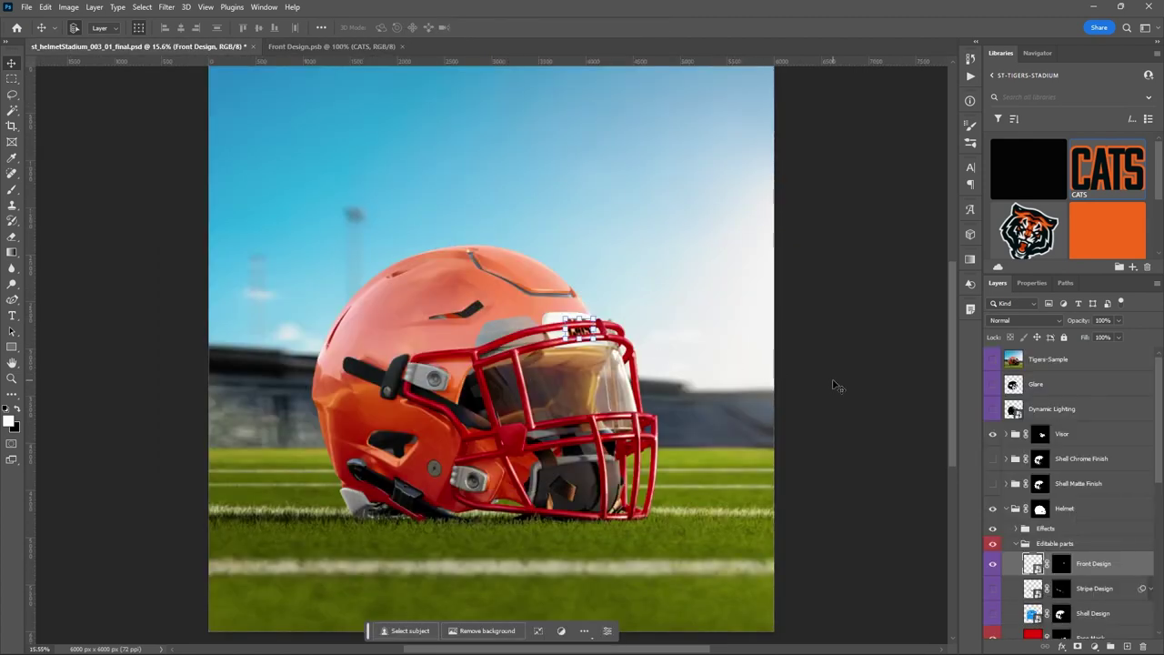
Deselect, zoom in to inspect the CATS decal, fit to screen, and close Front Design.psb
key("ctrl+d")
key("ctrl+plus")
key("ctrl+plus")
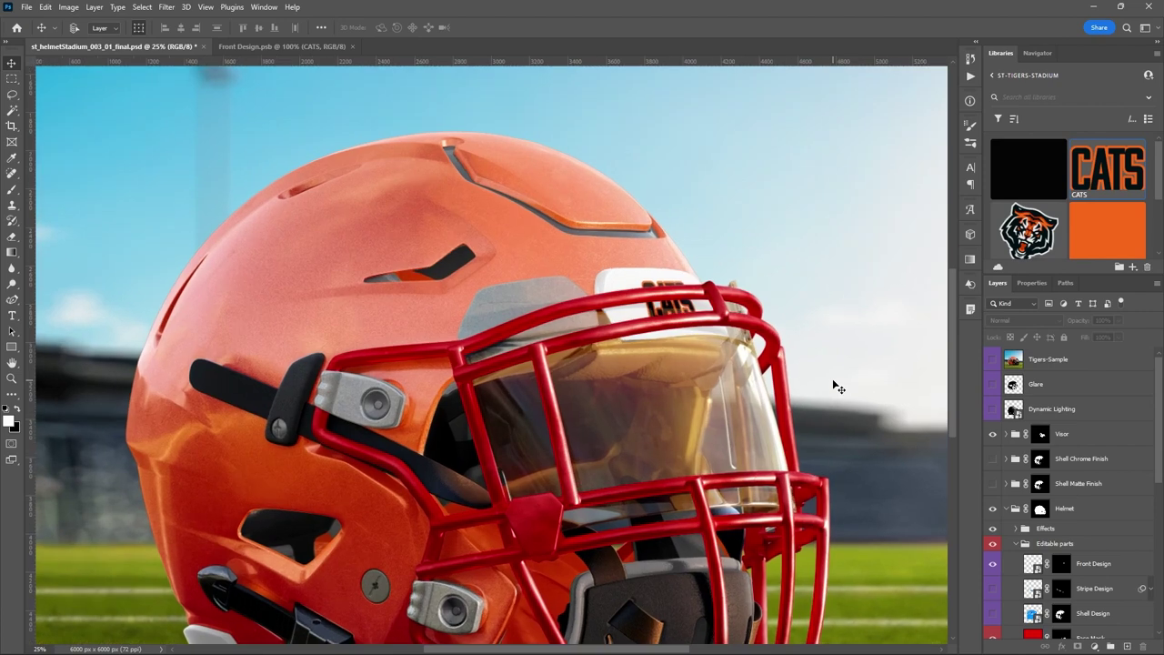
key("ctrl+plus")
key("ctrl+plus")
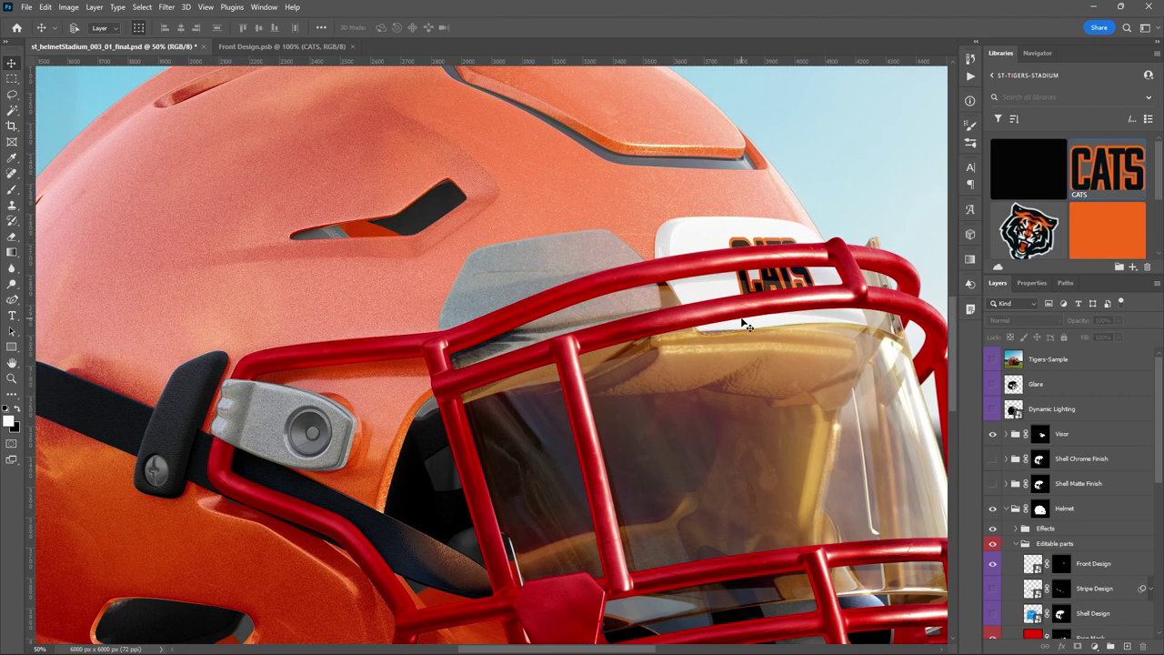
key("ctrl+0")
left_click(359, 47)
scroll(1072, 474, "down", 3)
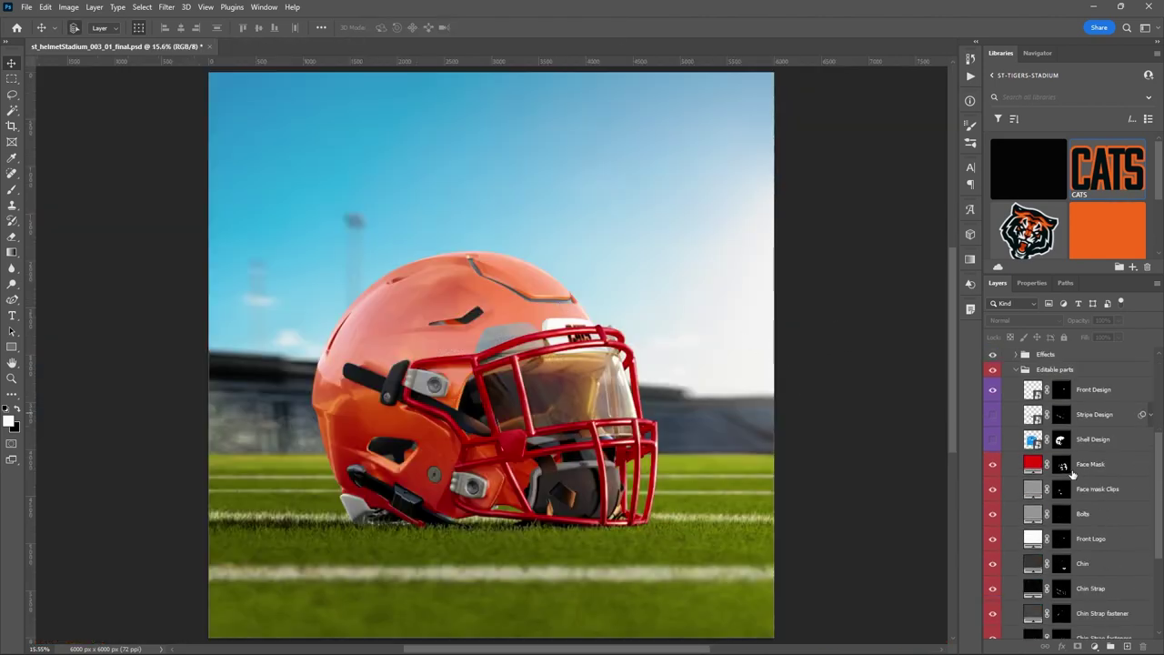
scroll(1071, 474, "down", 1)
Make the Bolts white and the Face Mask Clips black with library swatches
left_click(1094, 441)
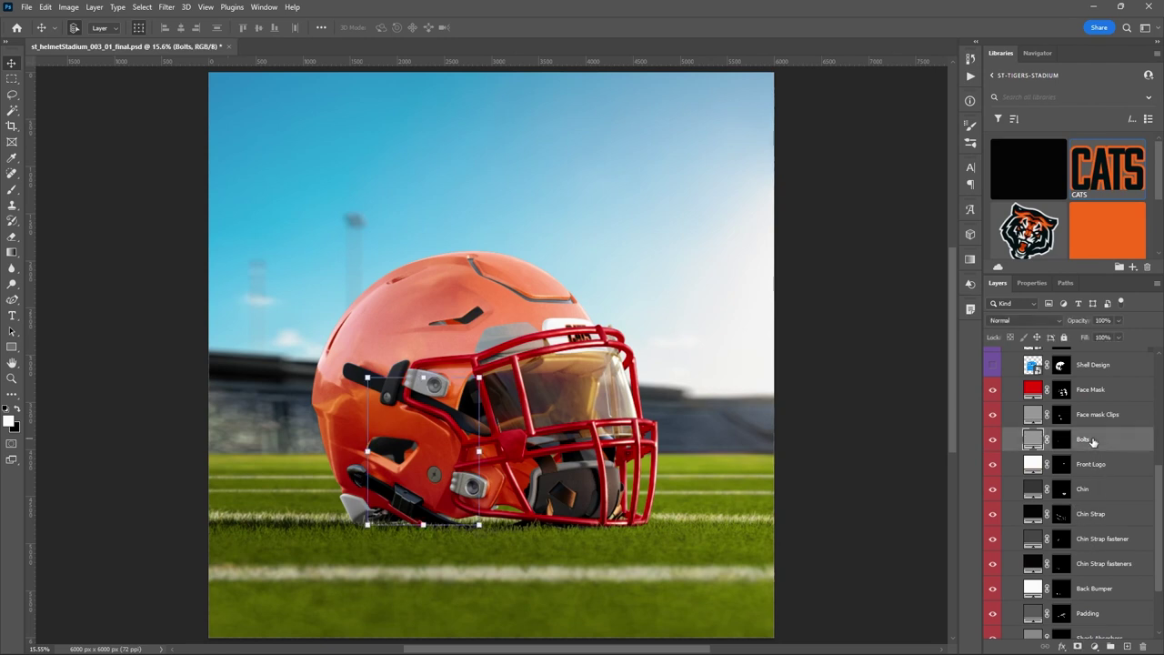
scroll(1052, 227, "down", 2)
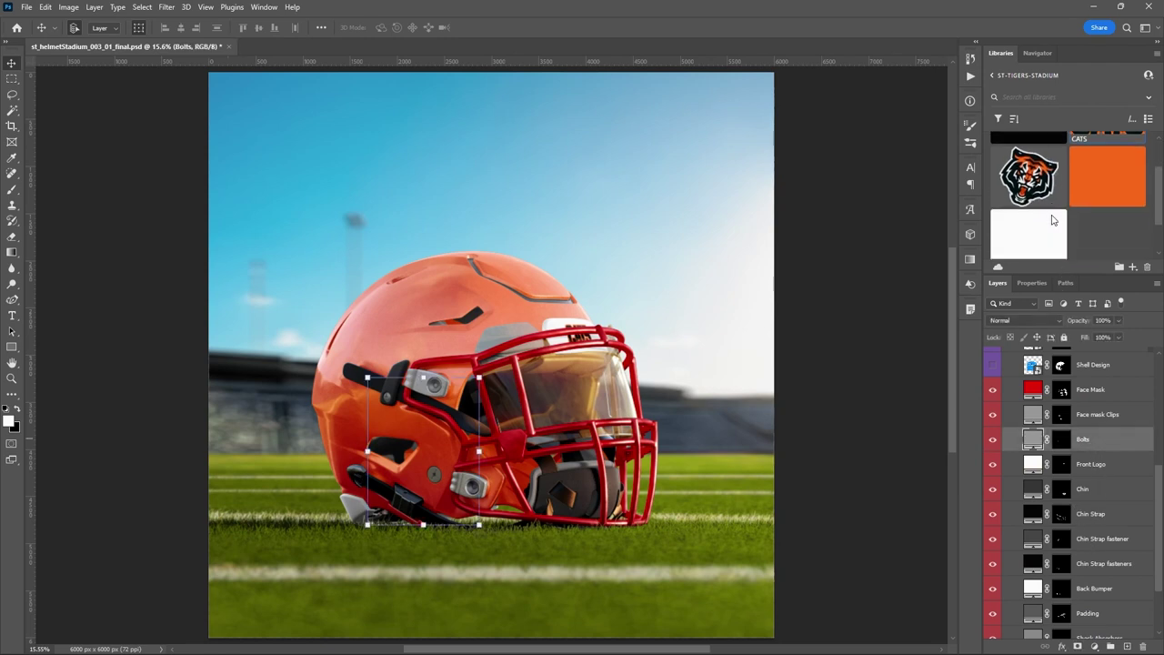
left_click(1037, 236)
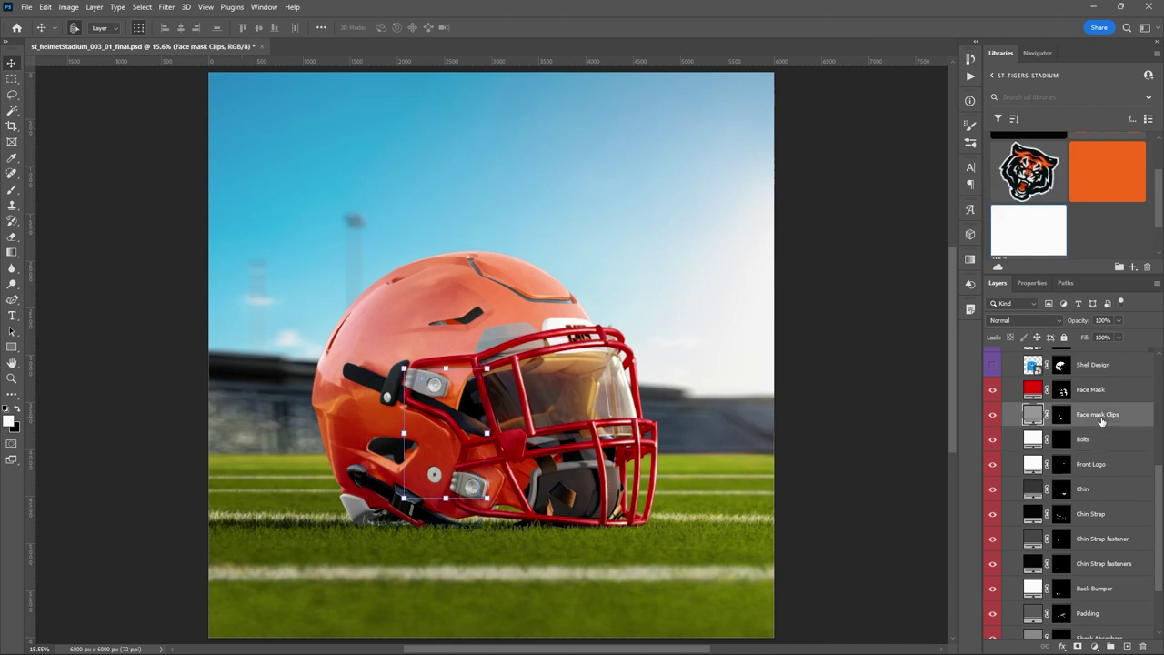
scroll(1040, 227, "up", 2)
left_click(1030, 179)
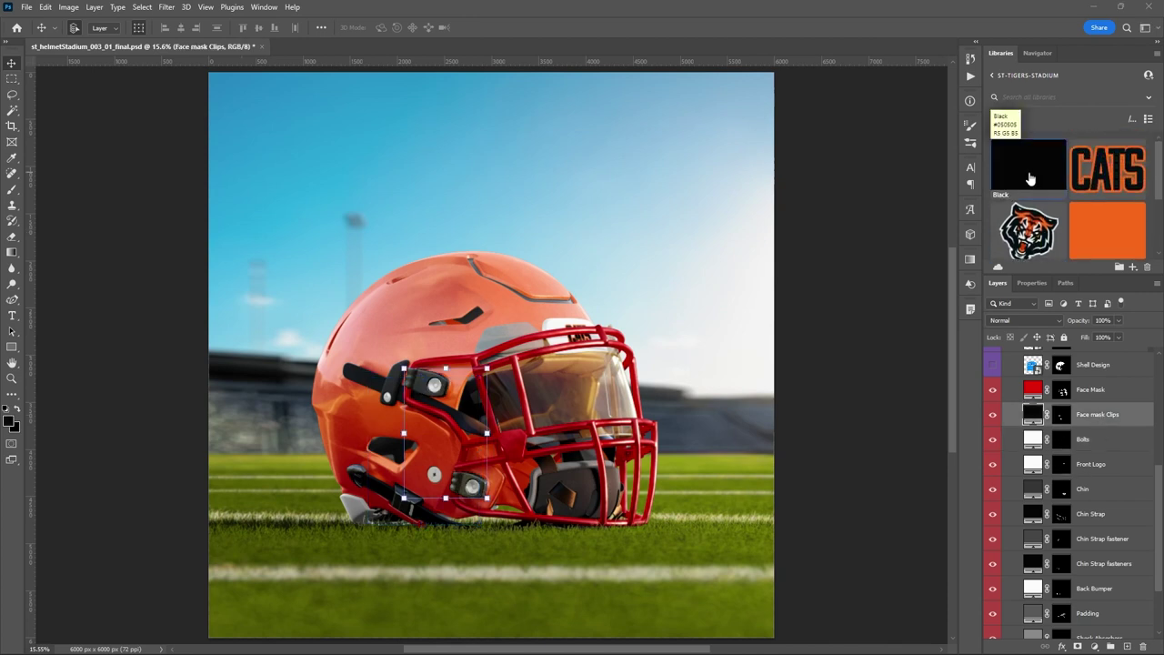
Colour the Face Mask dark grey 3c3c3c and show the Stripe Design layer
left_click(1092, 389)
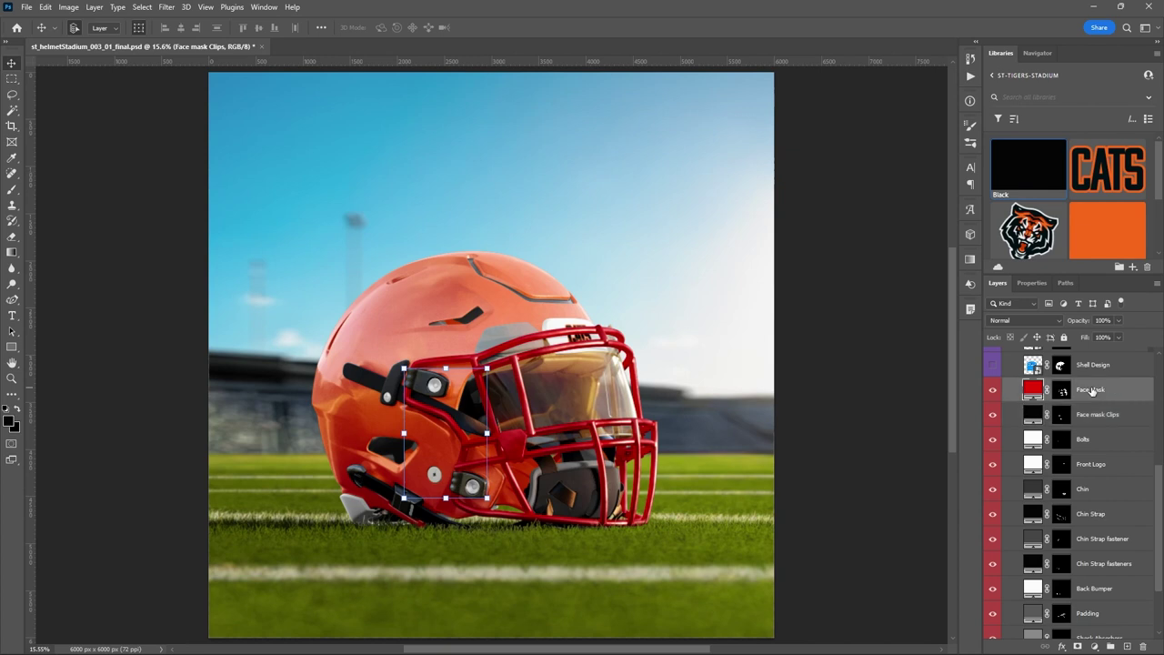
left_click(1008, 173)
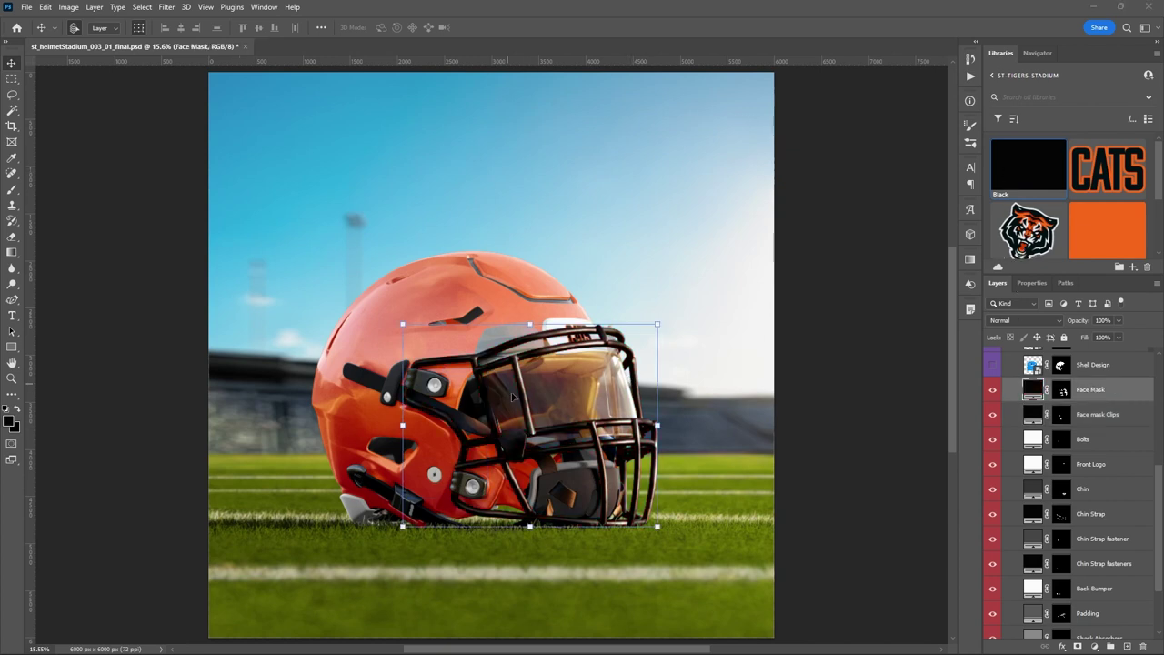
double_click(1034, 391)
left_click_drag(686, 296, 658, 278)
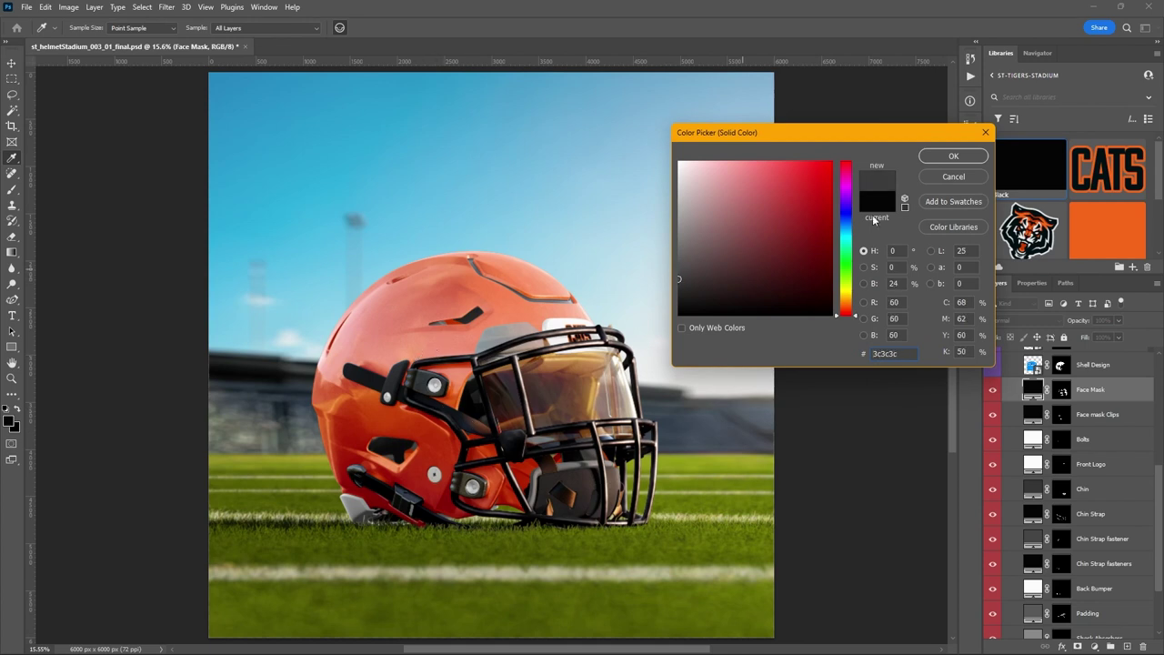
left_click(954, 156)
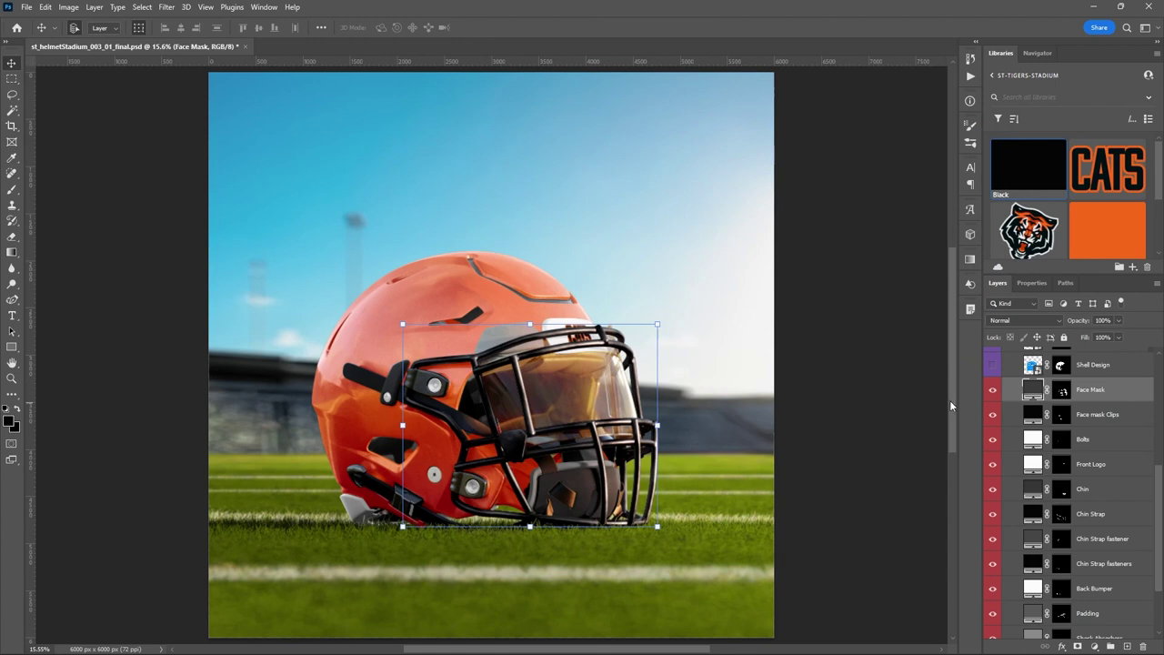
scroll(1069, 470, "up", 3)
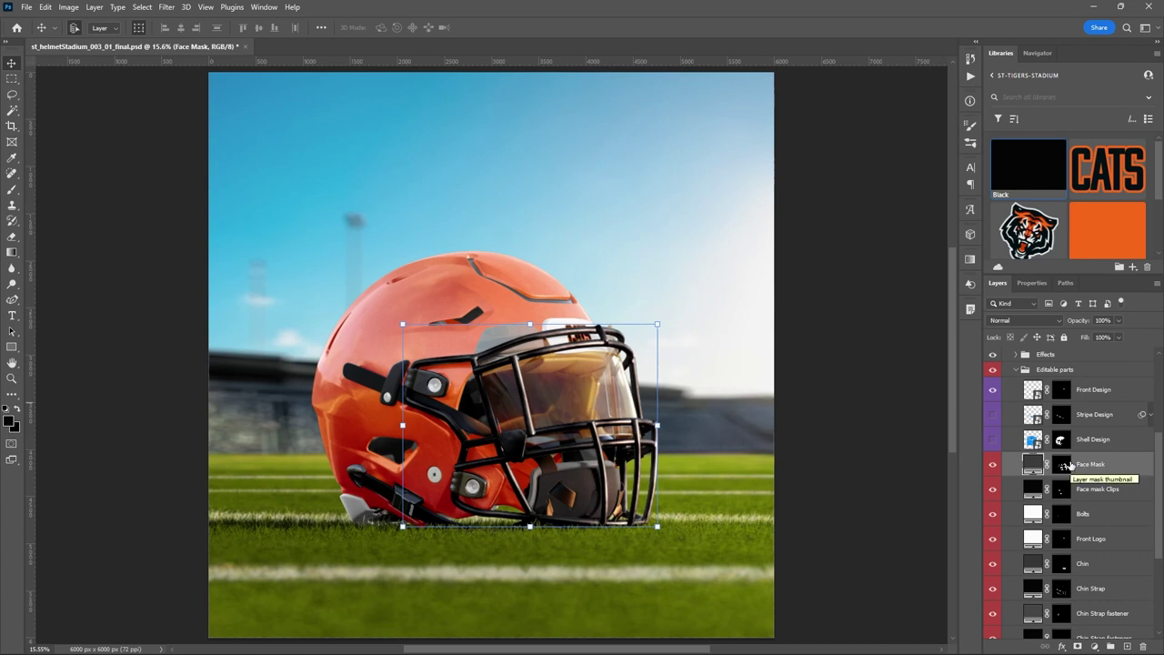
left_click(993, 414)
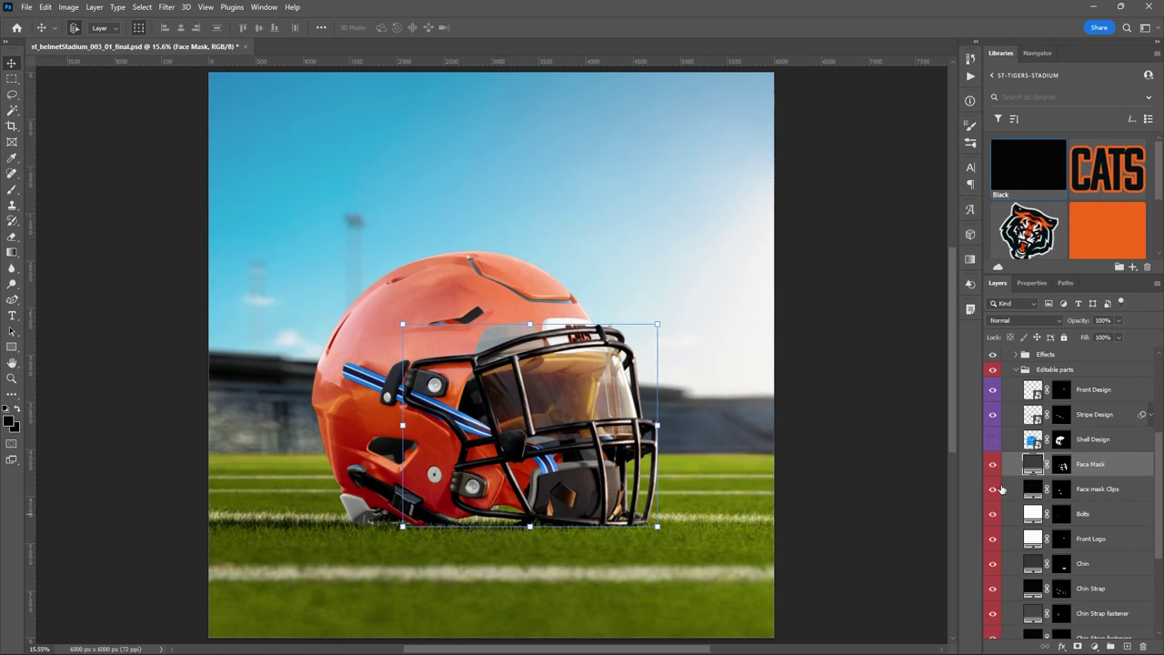
left_click(1038, 420)
In Stripe Design, place the CATS graphic and hide the stripes and grid
double_click(1039, 418)
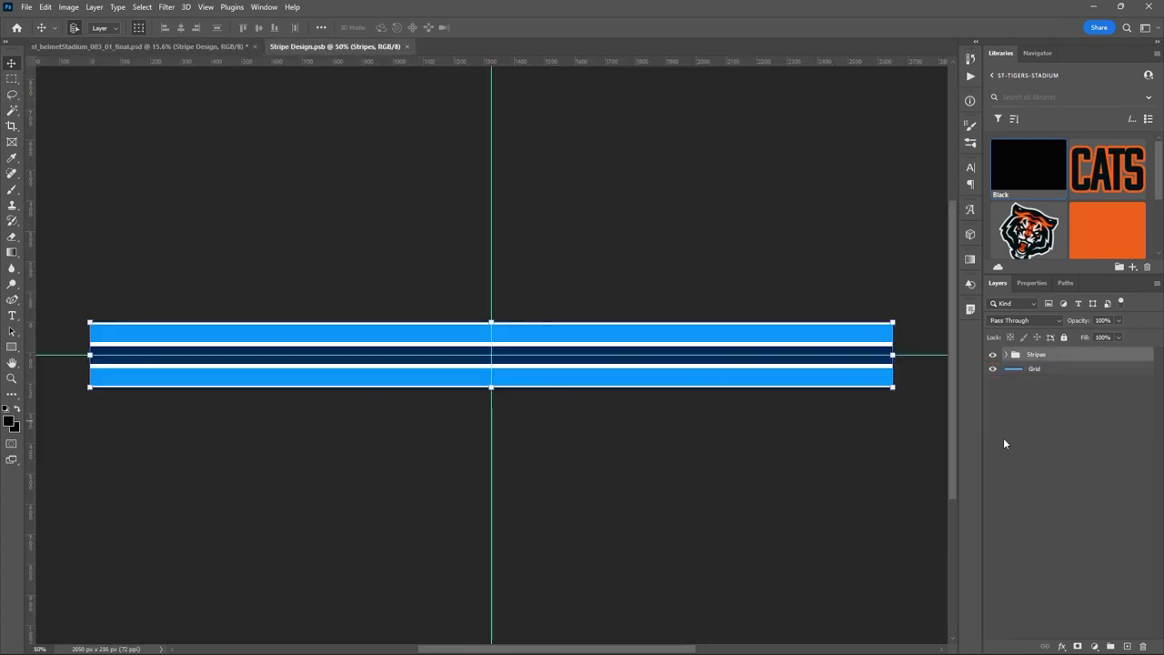
left_click(994, 355)
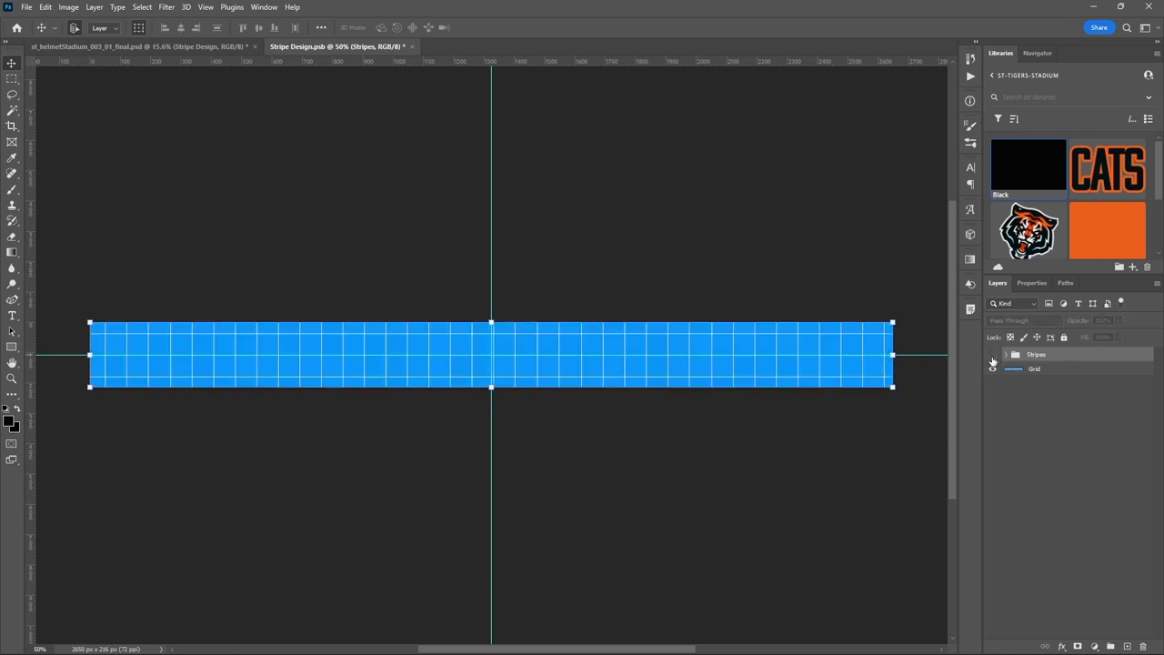
left_click_drag(1101, 176, 190, 354)
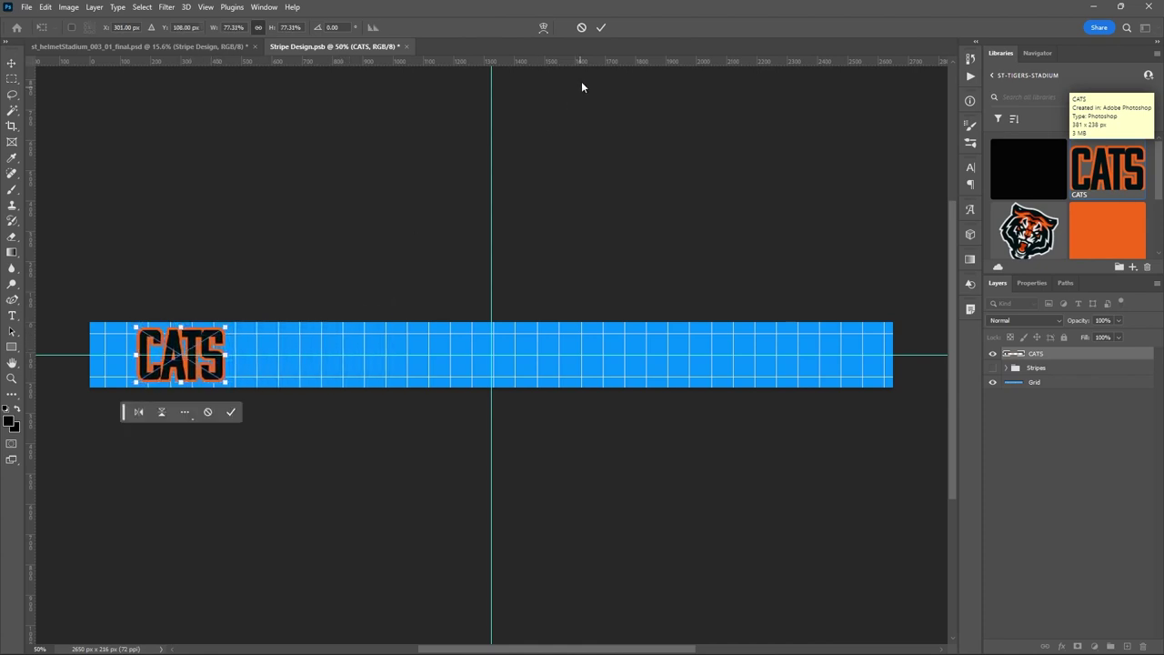
left_click(600, 30)
left_click(994, 382)
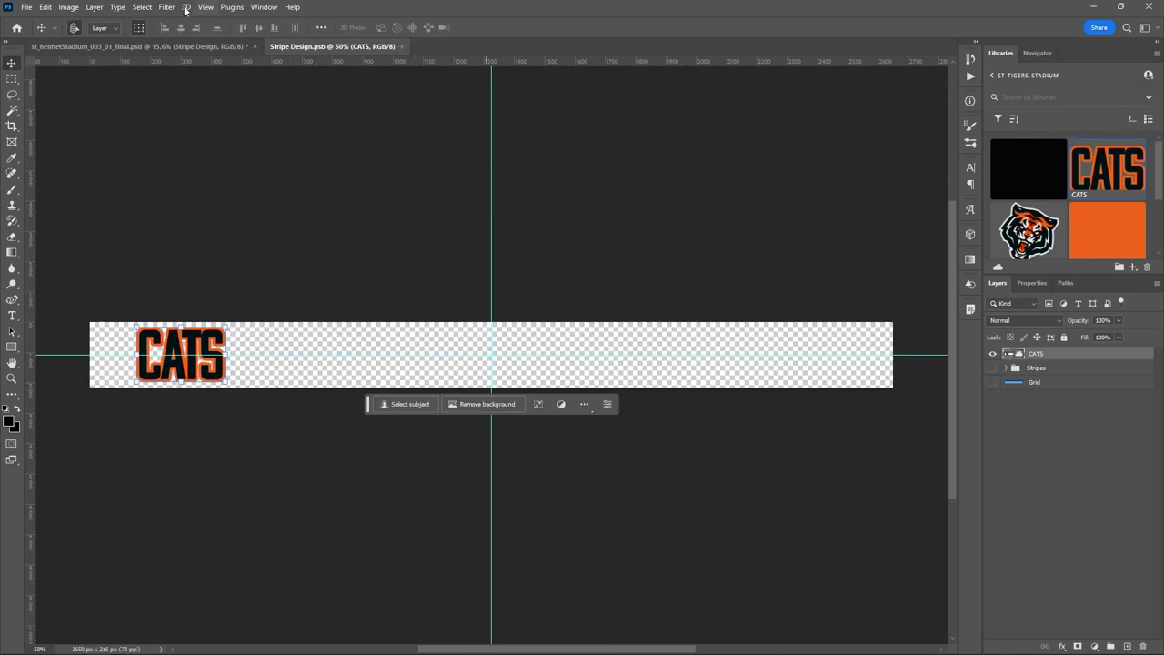
Scale the CATS lettering to about 55 percent and save Stripe Design.psb
left_click(153, 42)
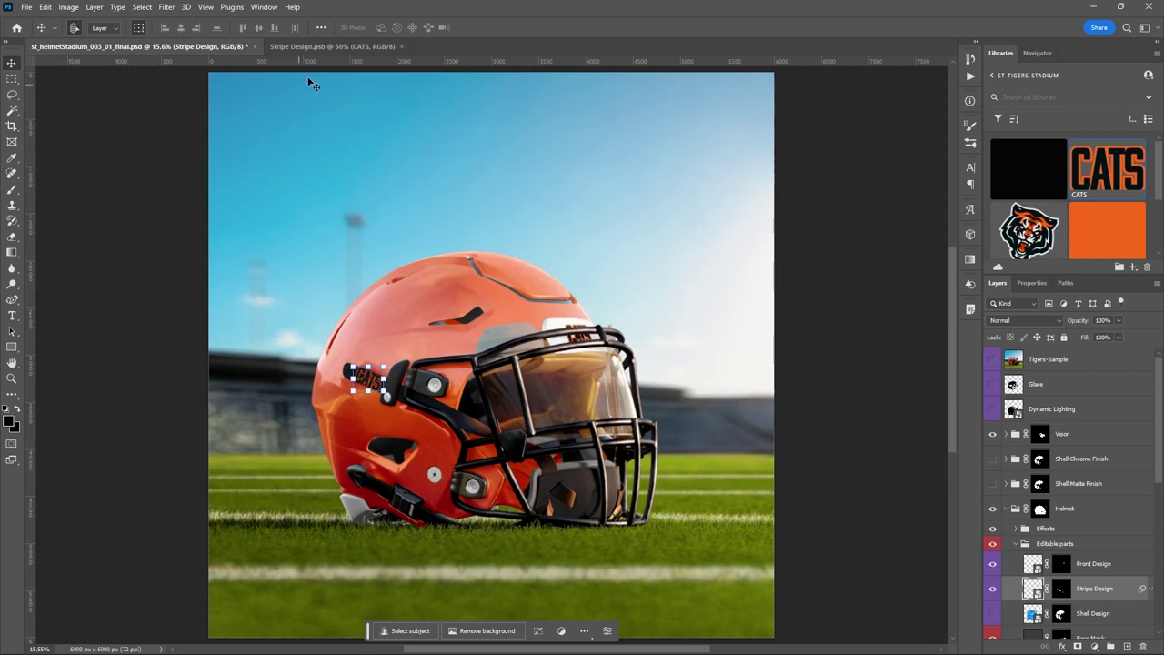
left_click(325, 46)
key("ctrl+t")
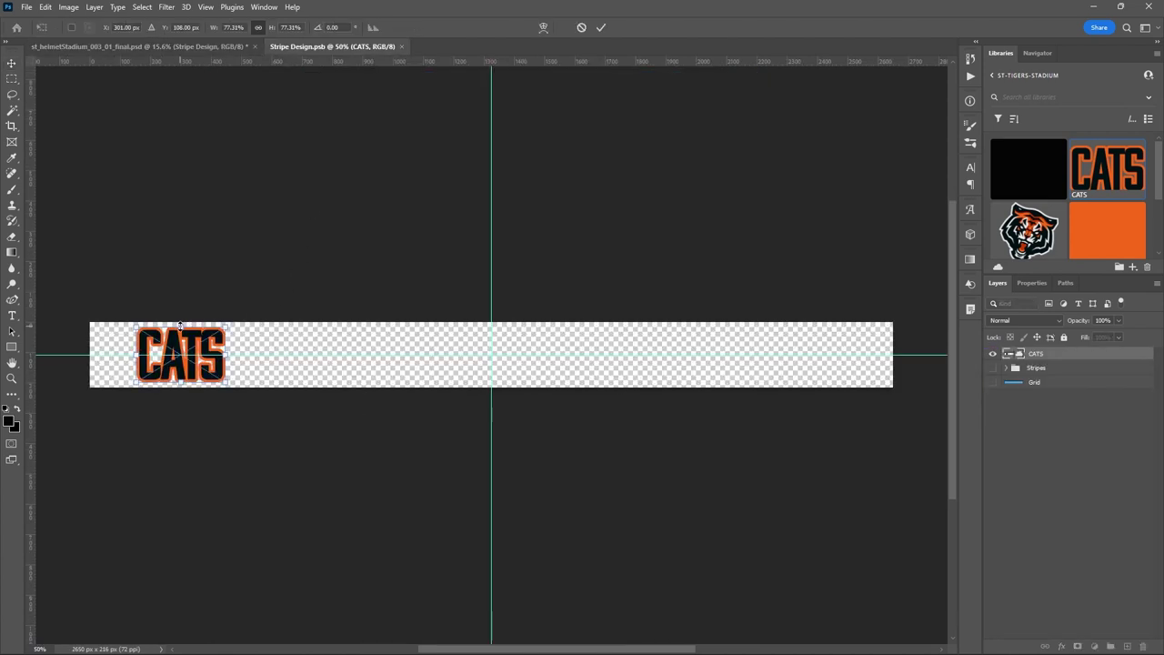
left_click_drag(180, 326, 181, 341)
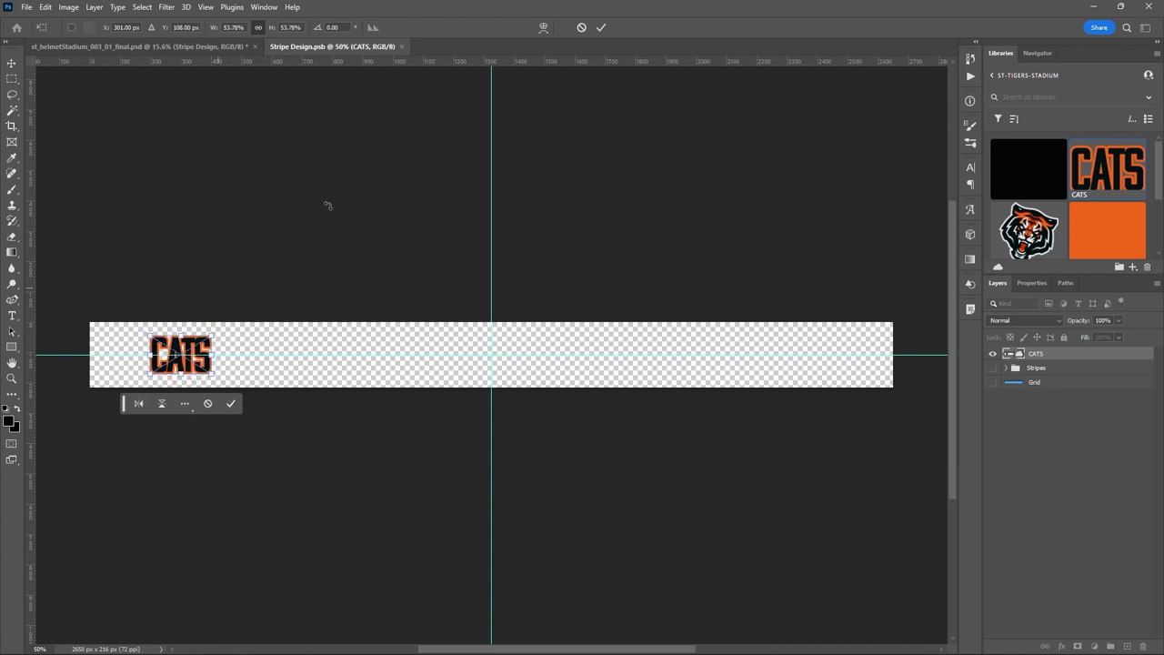
left_click(601, 27)
key("ctrl+s")
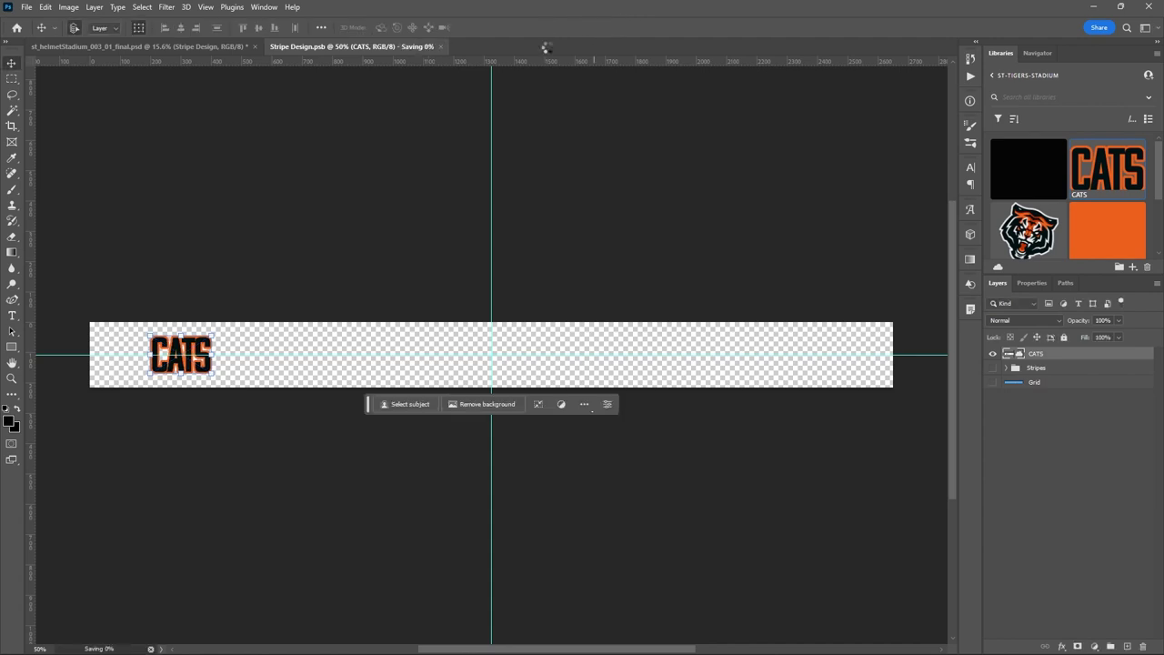
Move the CATS lettering toward the left end of the stripe, then review the helmet
left_click(136, 46)
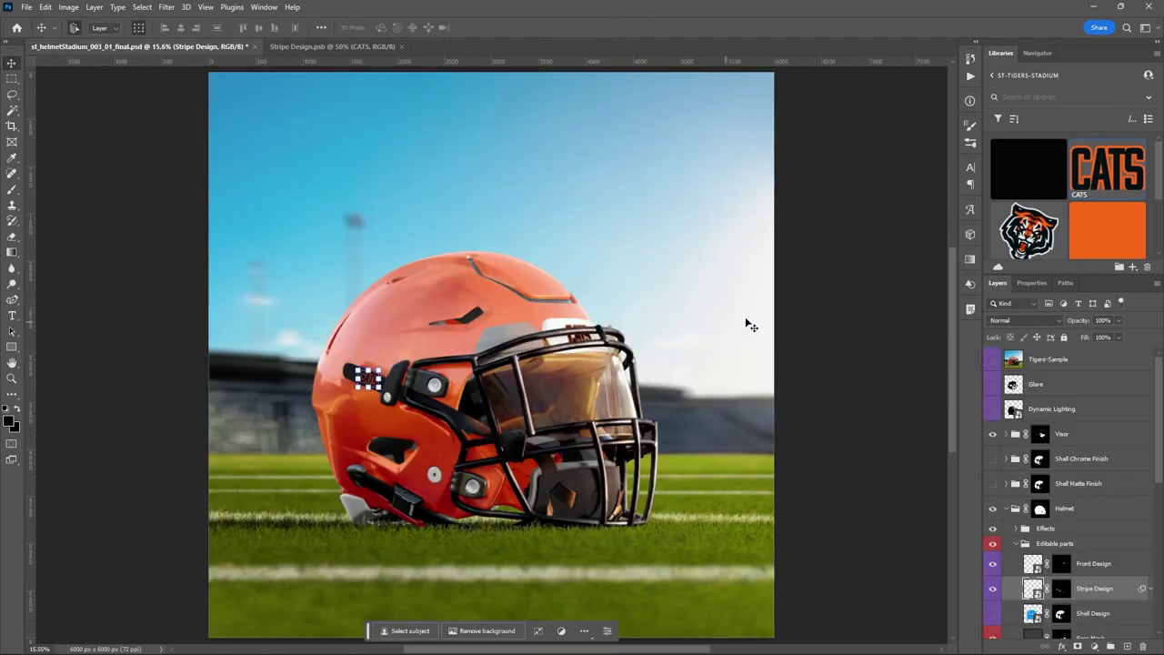
left_click(831, 323)
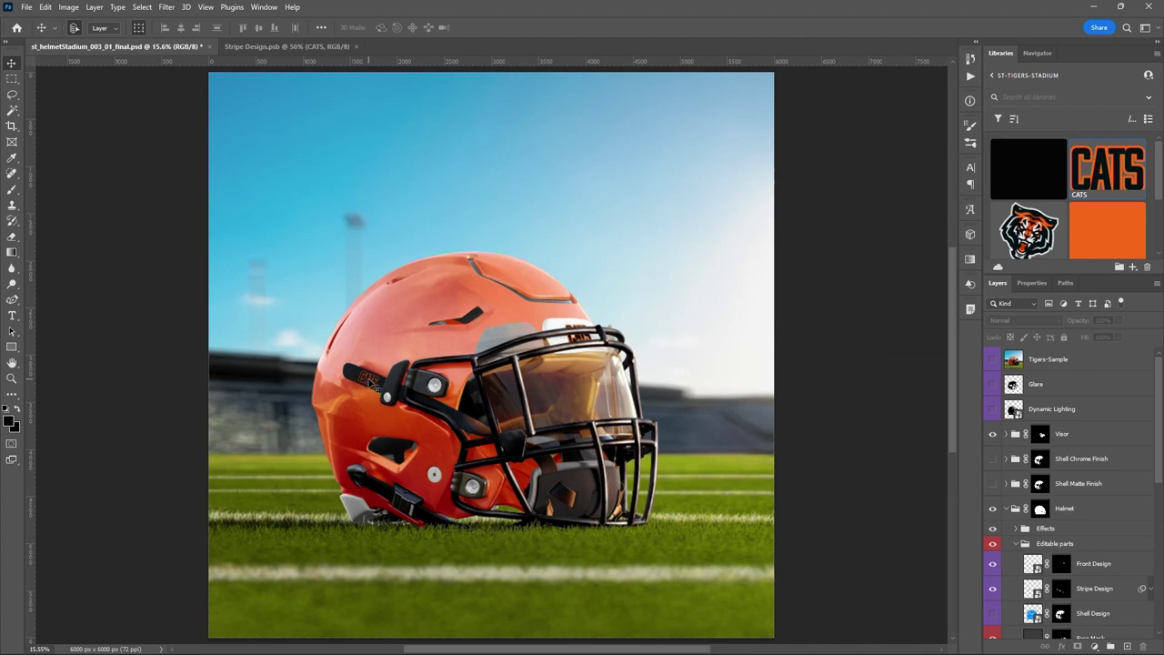
left_click(313, 47)
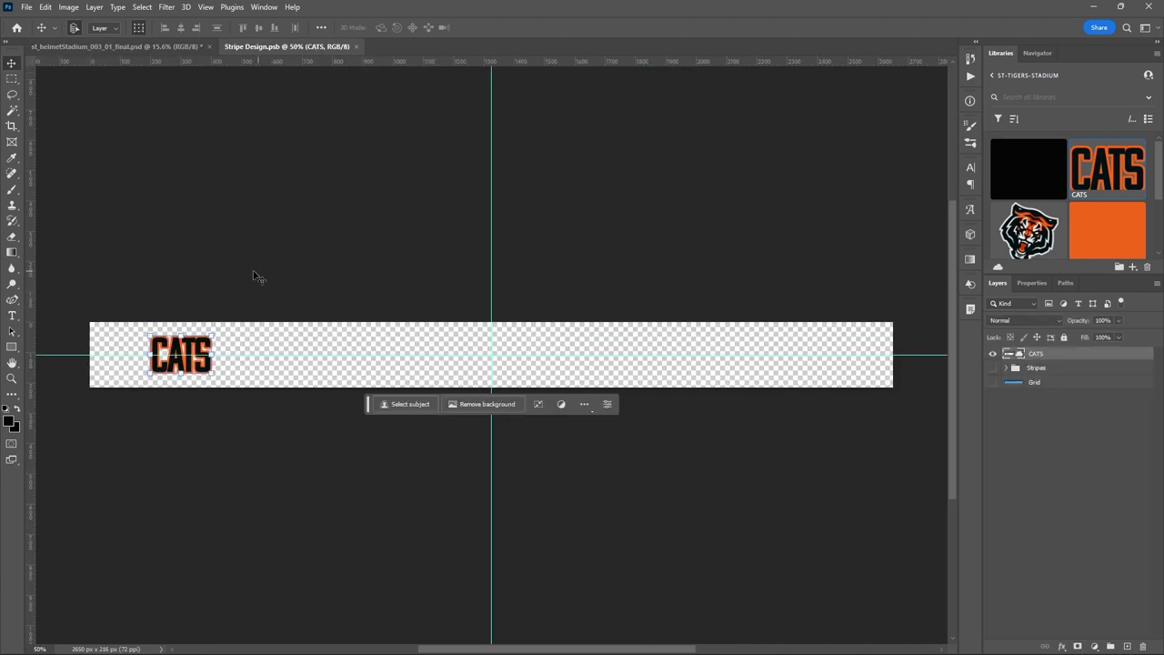
left_click_drag(190, 350, 156, 350)
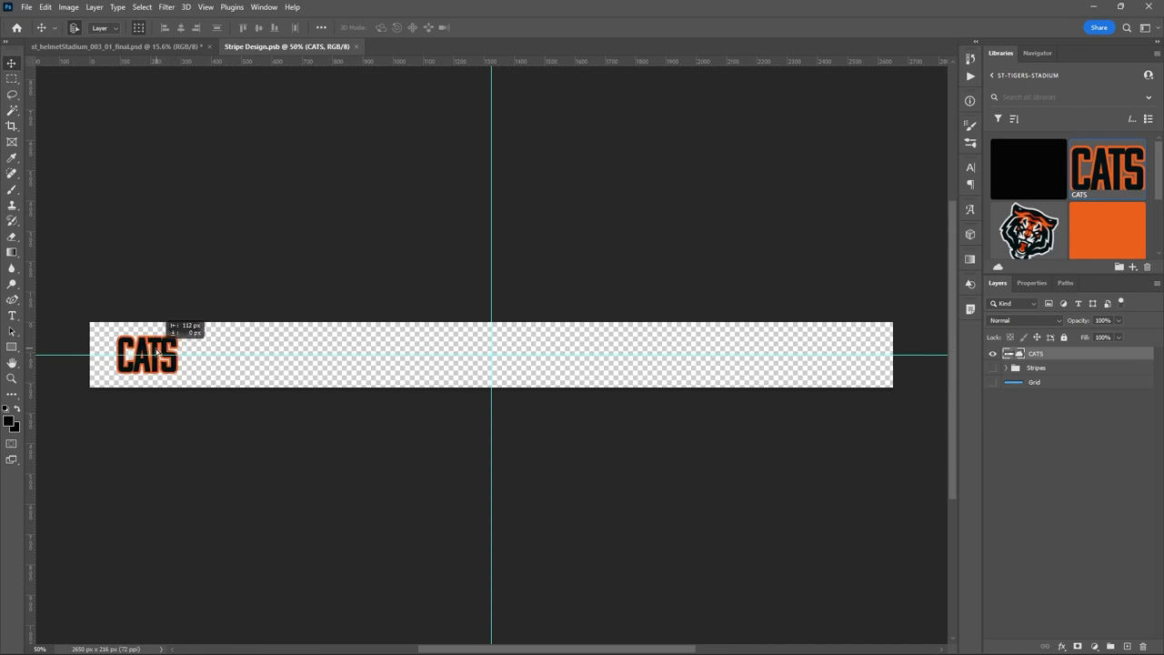
left_click_drag(156, 351, 151, 351)
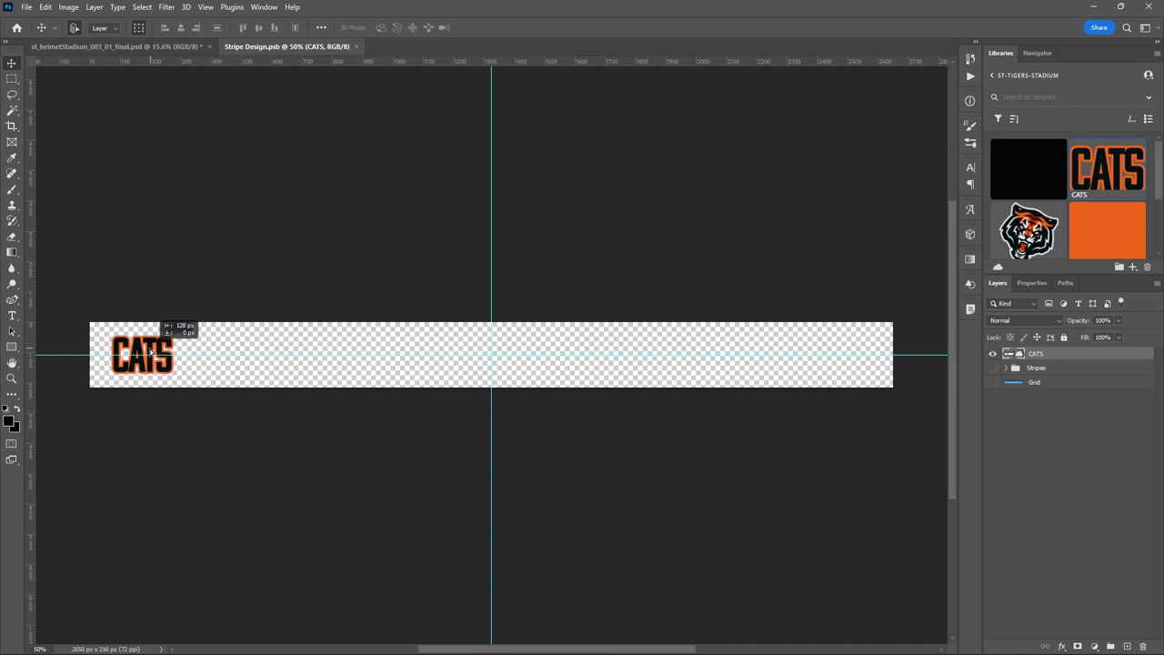
mouse_move(151, 351)
left_mouse_down()
mouse_move(210, 350)
mouse_move(164, 350)
mouse_move(167, 340)
mouse_move(167, 361)
mouse_move(164, 348)
mouse_move(151, 354)
left_mouse_up()
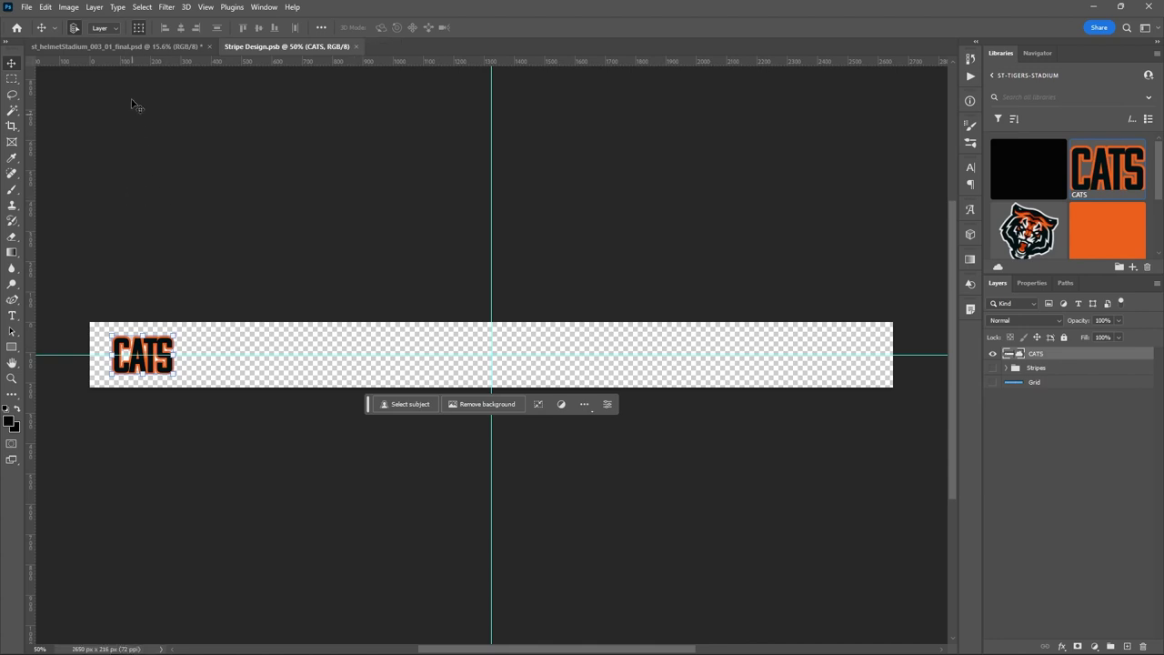
left_click(145, 48)
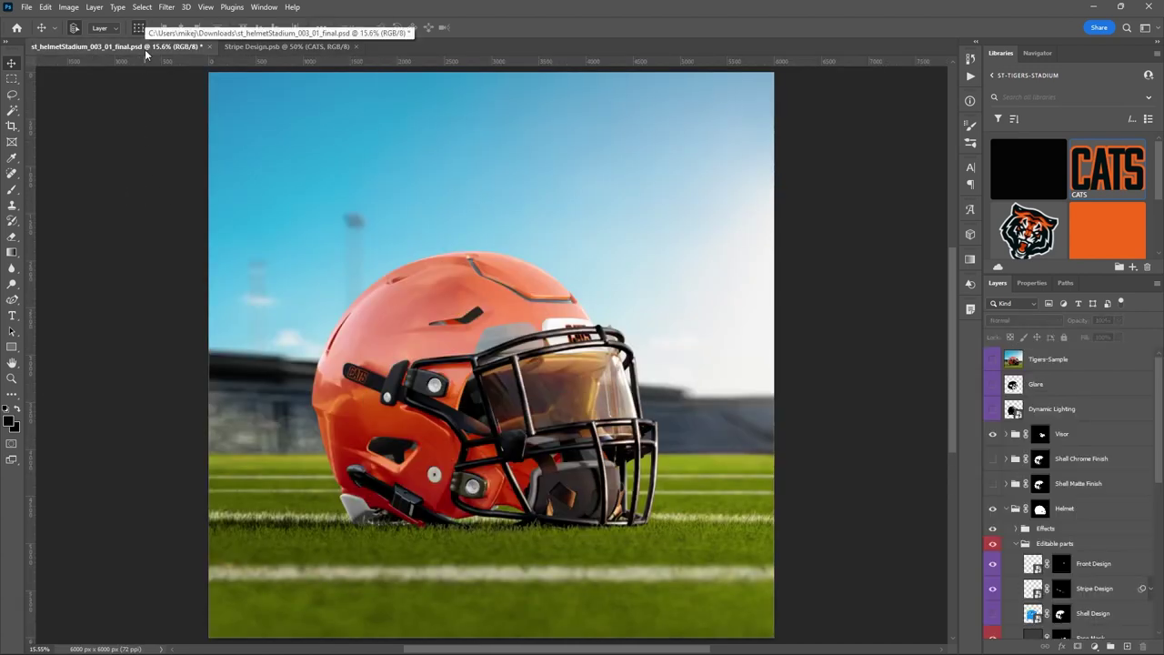
Nudge the CATS lettering about 21 px right, save Stripe Design, and review the helmet
left_click(290, 47)
left_click_drag(154, 355, 175, 354)
key("ctrl+s")
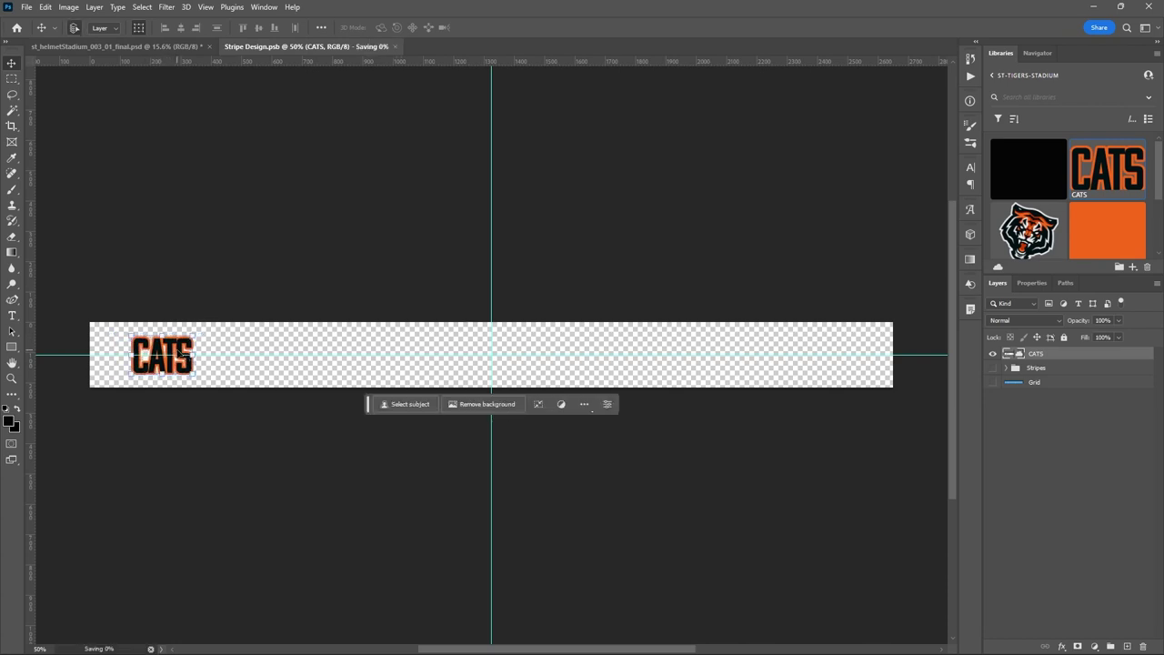
left_click(101, 50)
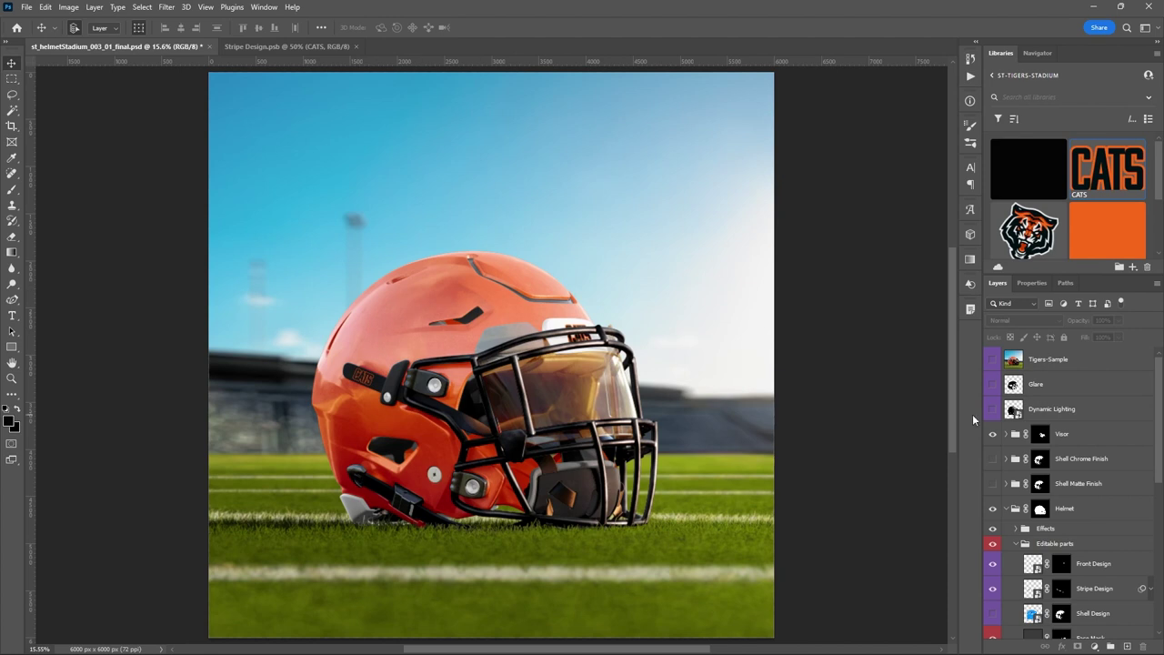
scroll(1153, 439, "down", 6)
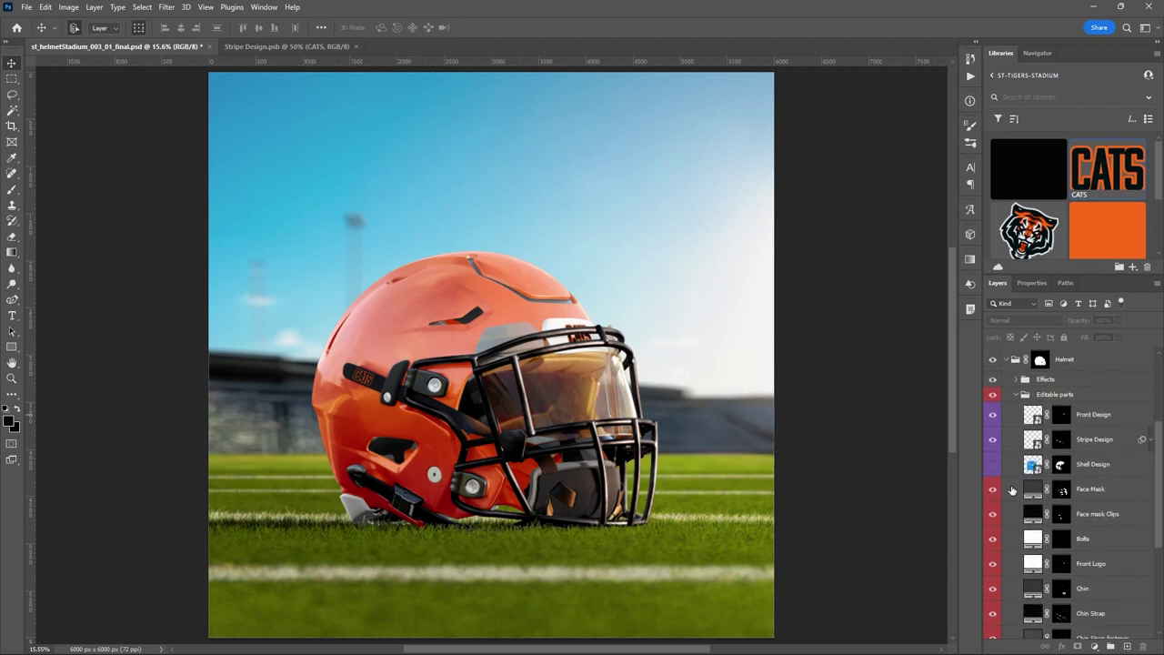
Show Shell Design, open its contents, close Stripe Design, and expand the Stripes group
left_click(994, 469)
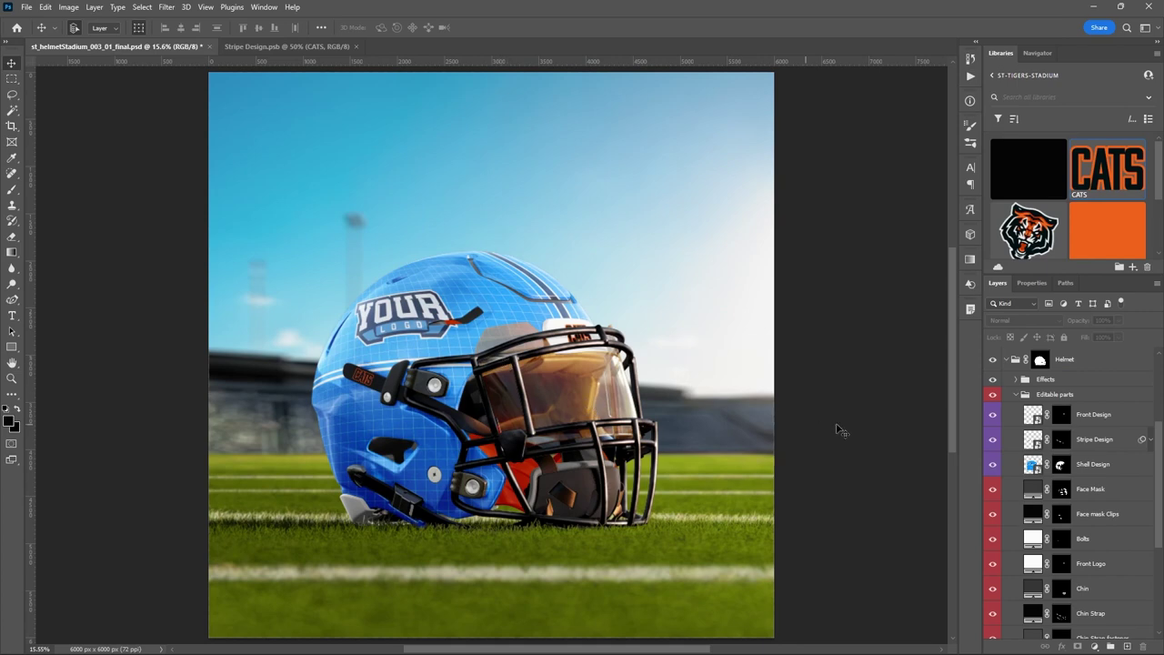
double_click(1033, 464)
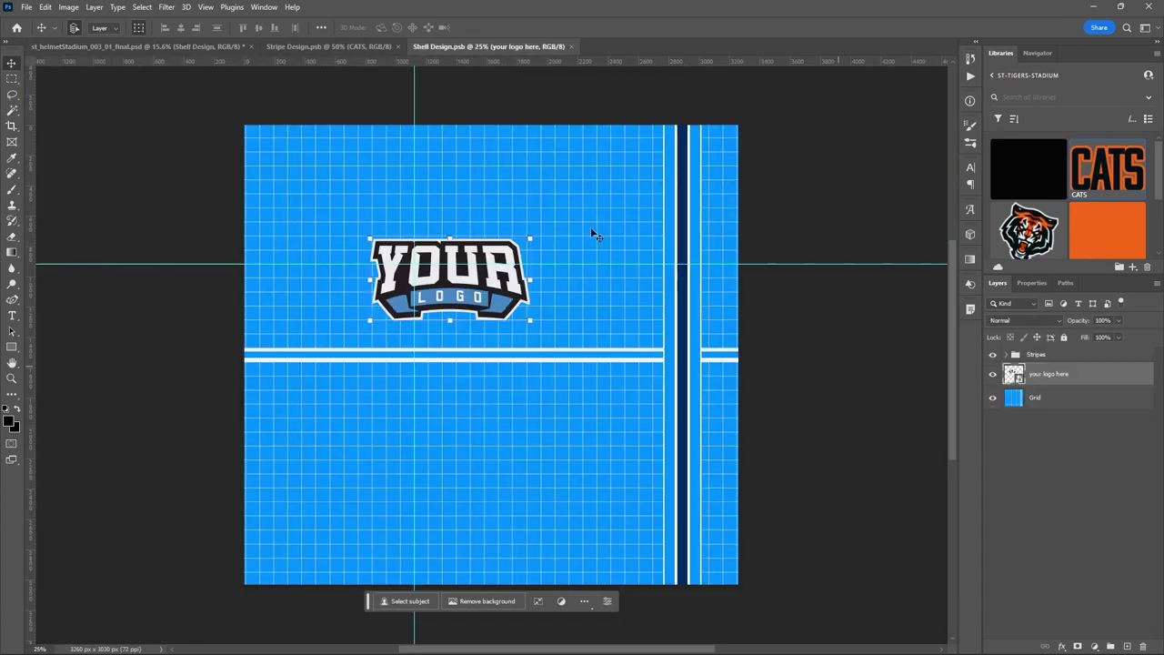
left_click(397, 47)
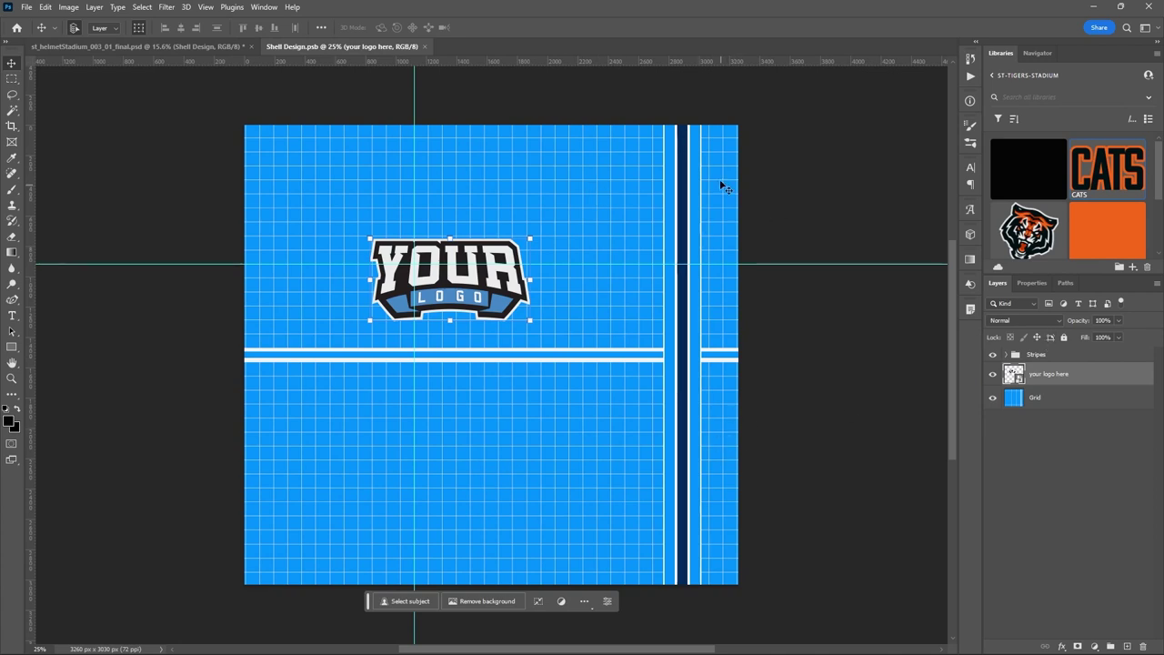
left_click(223, 46)
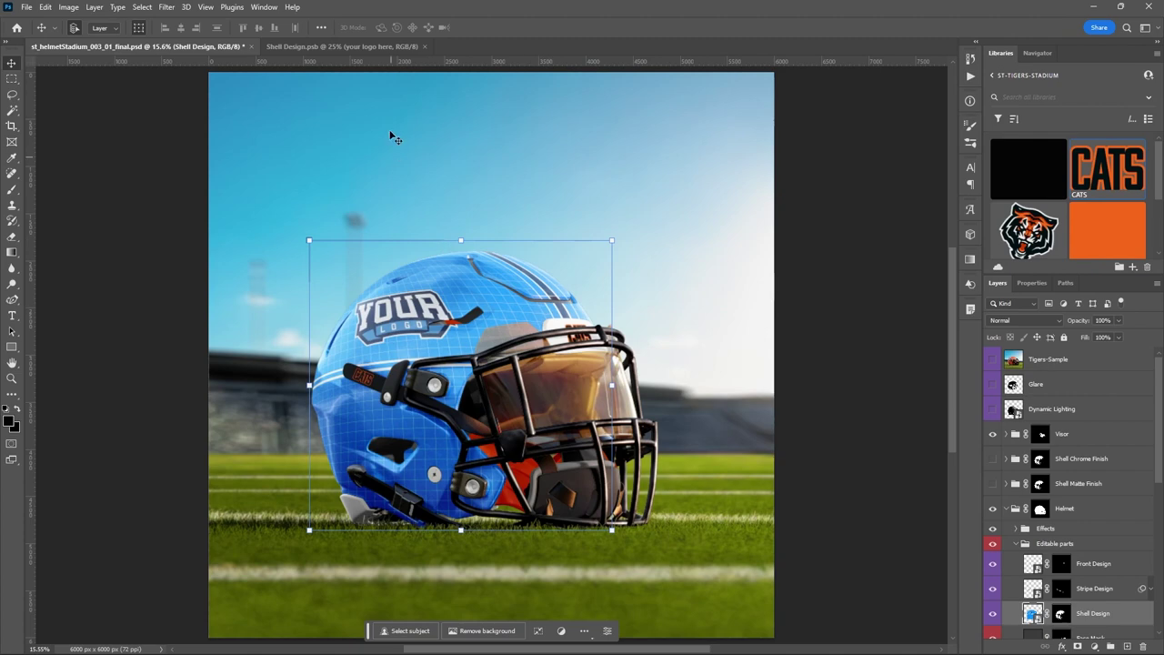
left_click(371, 45)
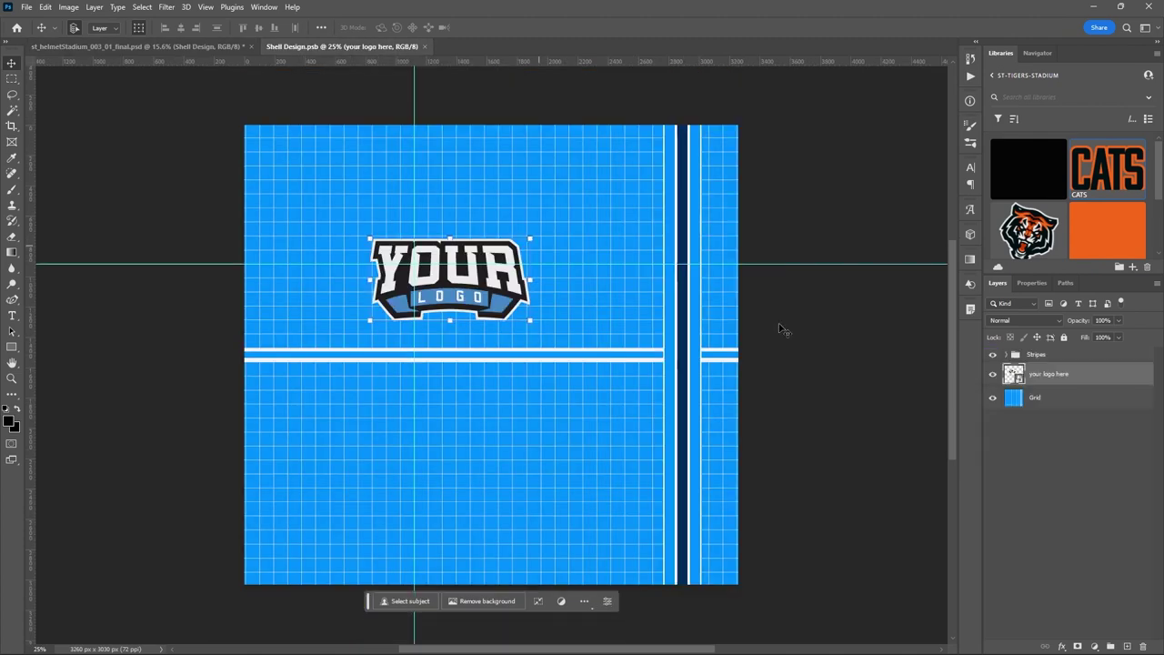
left_click(1005, 355)
left_click(1047, 383)
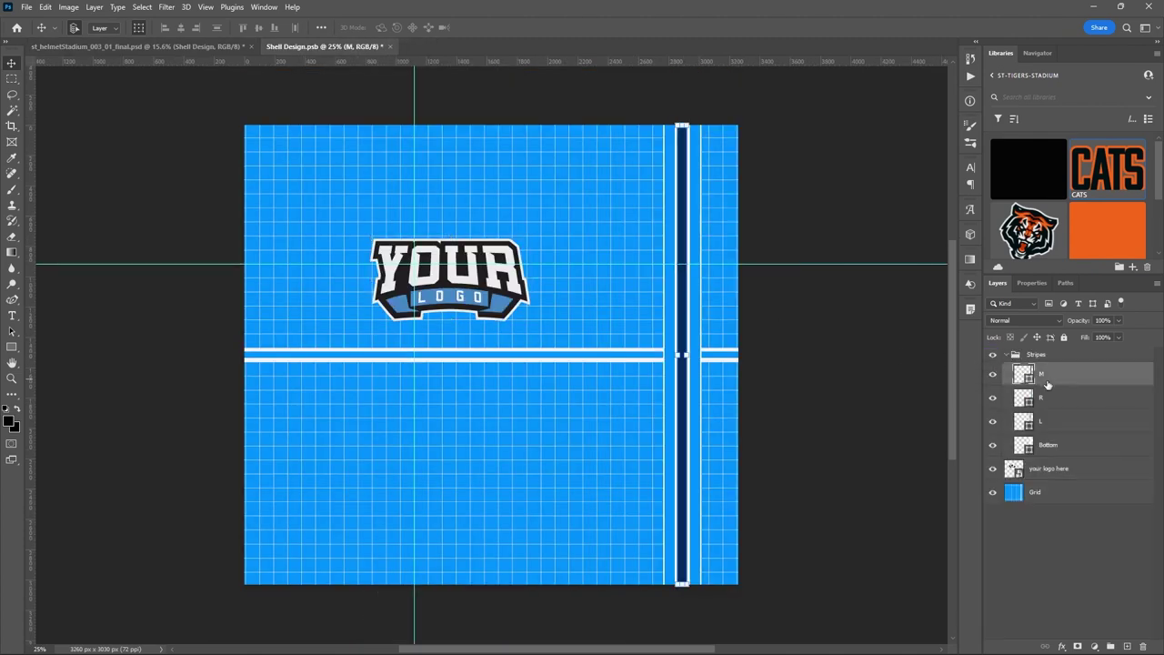
left_click(1046, 446)
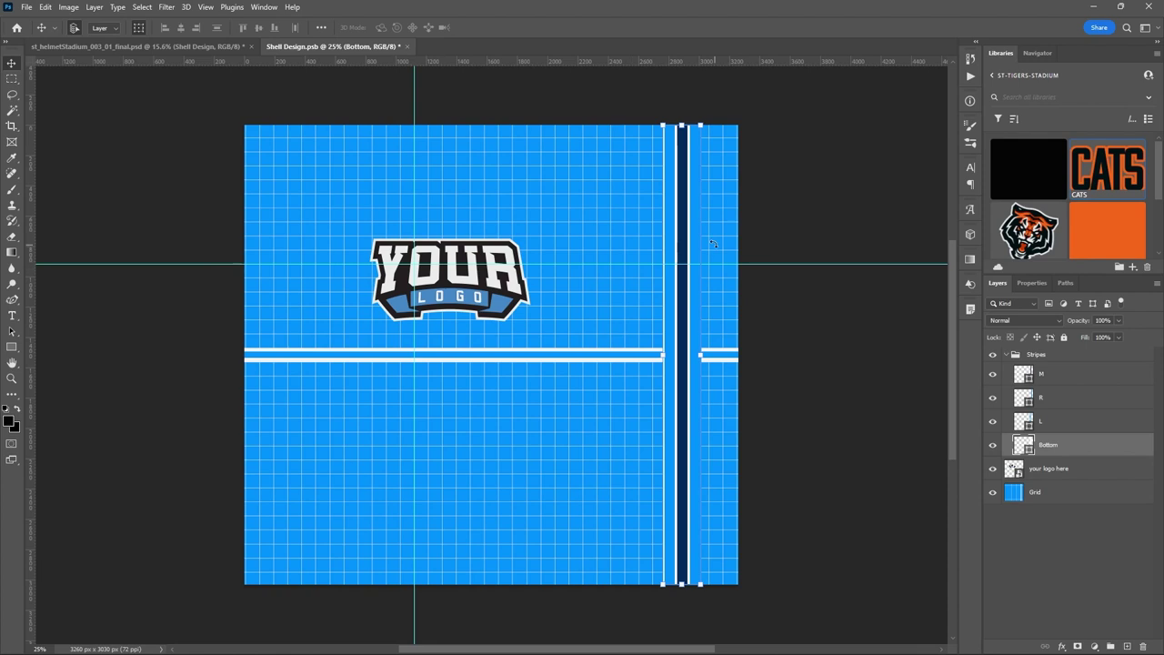
Hide stripes R, L and M, make the Bottom stripe black, hide Grid, and save
left_click(992, 398)
left_click(992, 421)
left_click(992, 373)
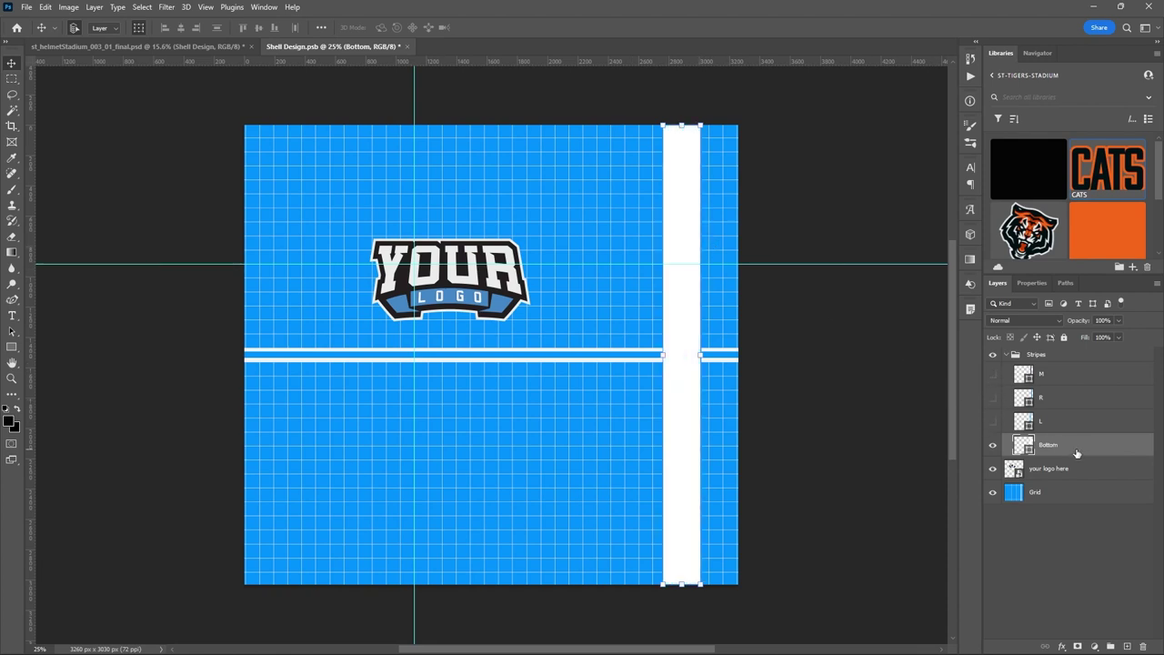
left_click(1004, 152)
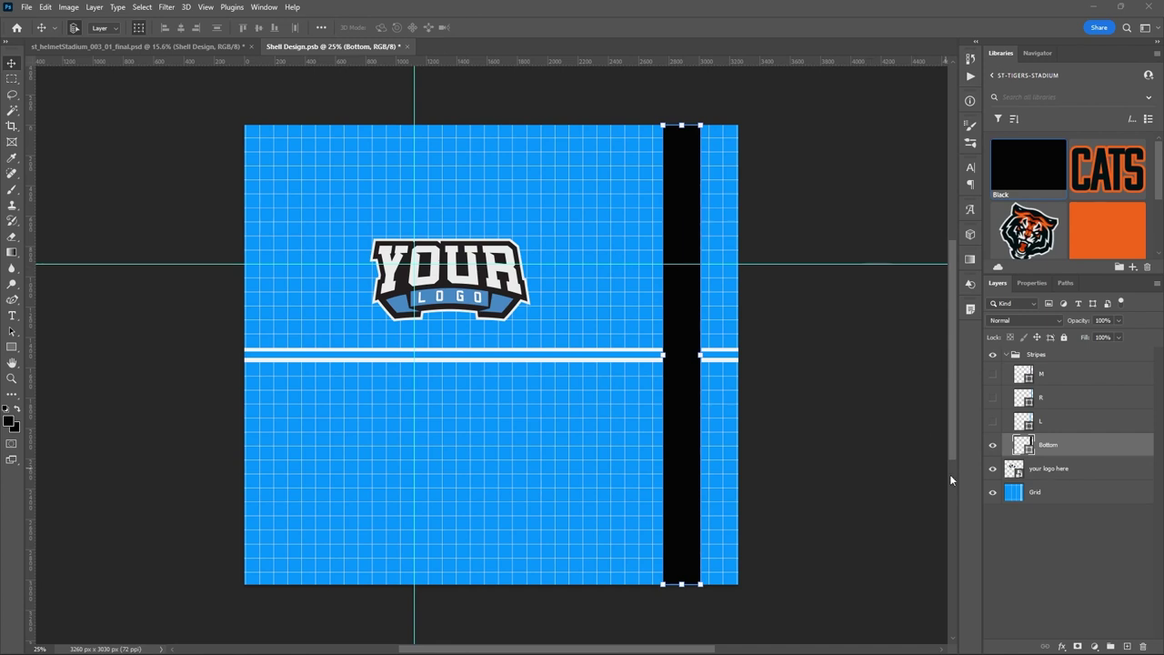
left_click(994, 492)
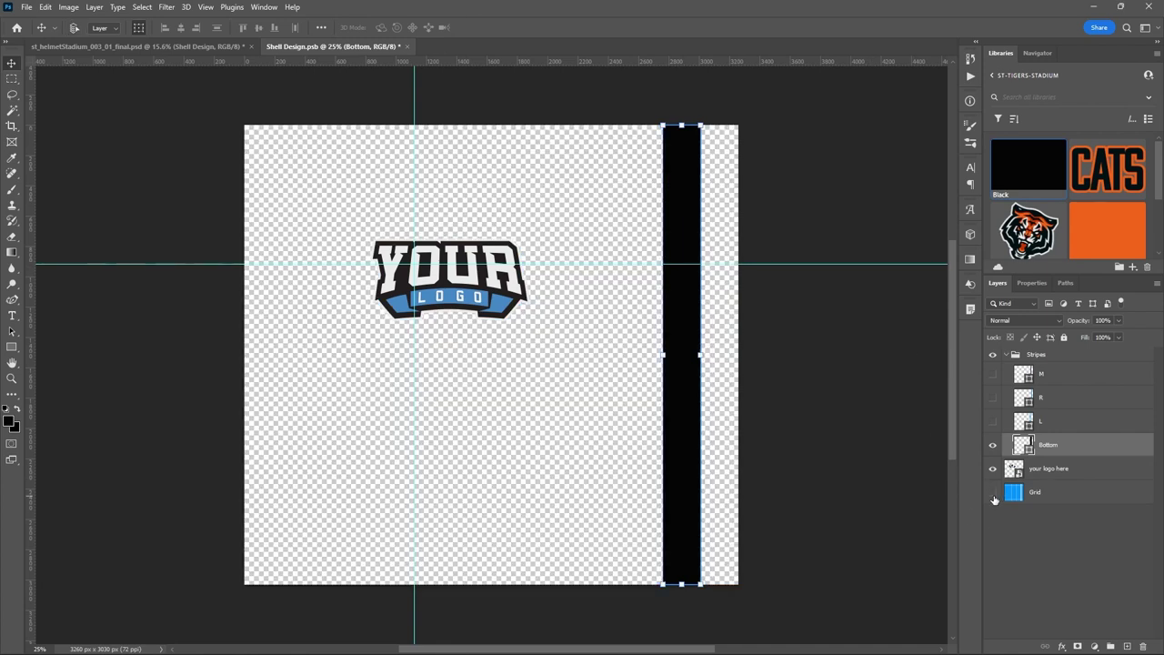
key("ctrl+s")
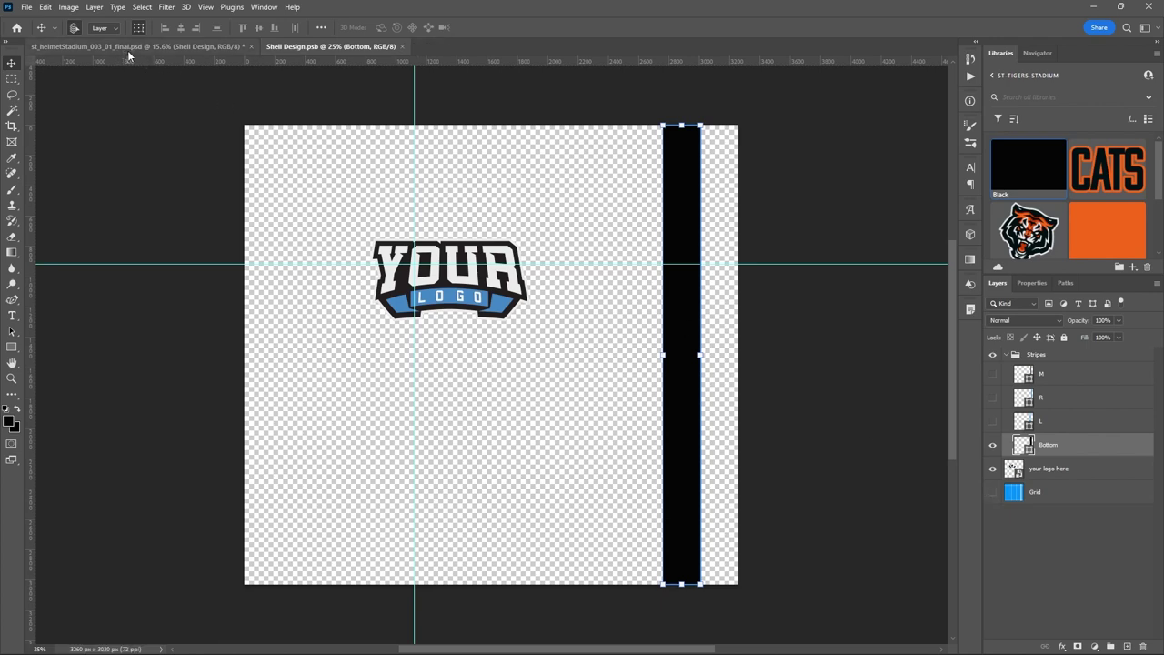
left_click(127, 50)
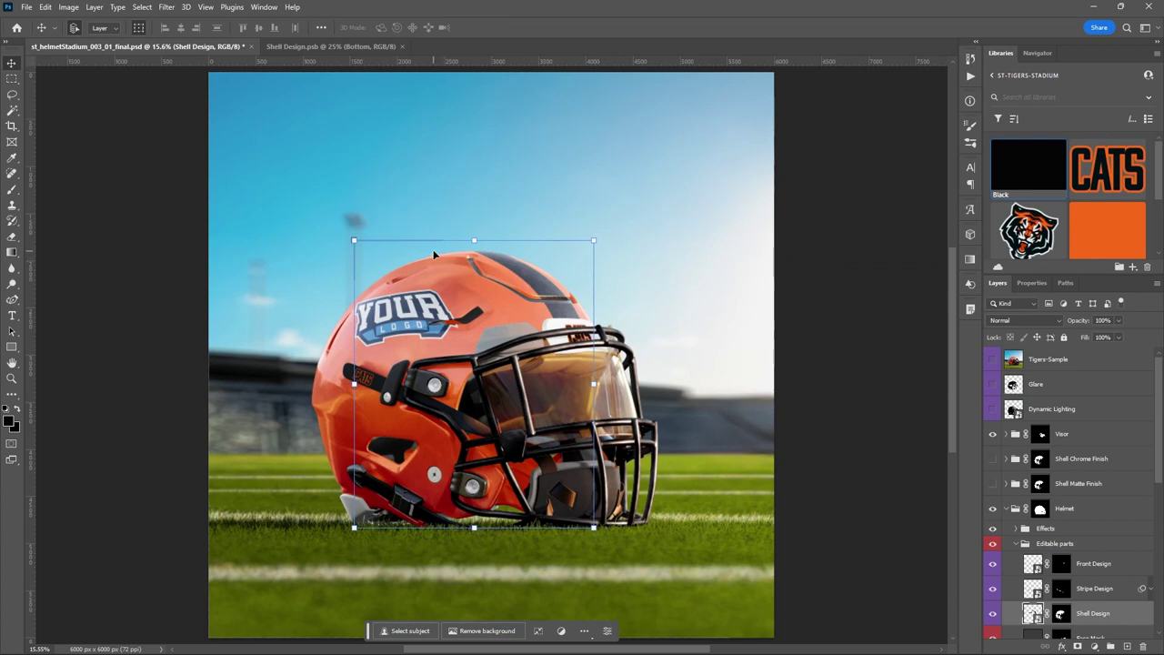
Place the Tiger Logo from Libraries into Shell Design, hide 'your logo here', and save
left_click(331, 46)
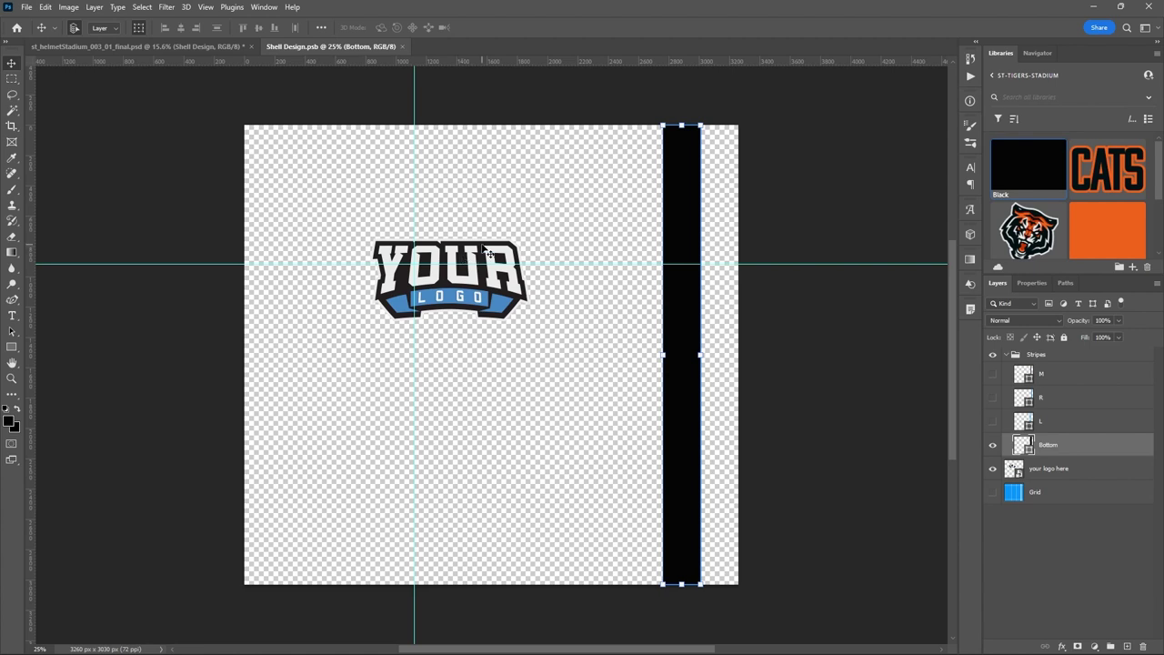
left_click_drag(1037, 235, 428, 235)
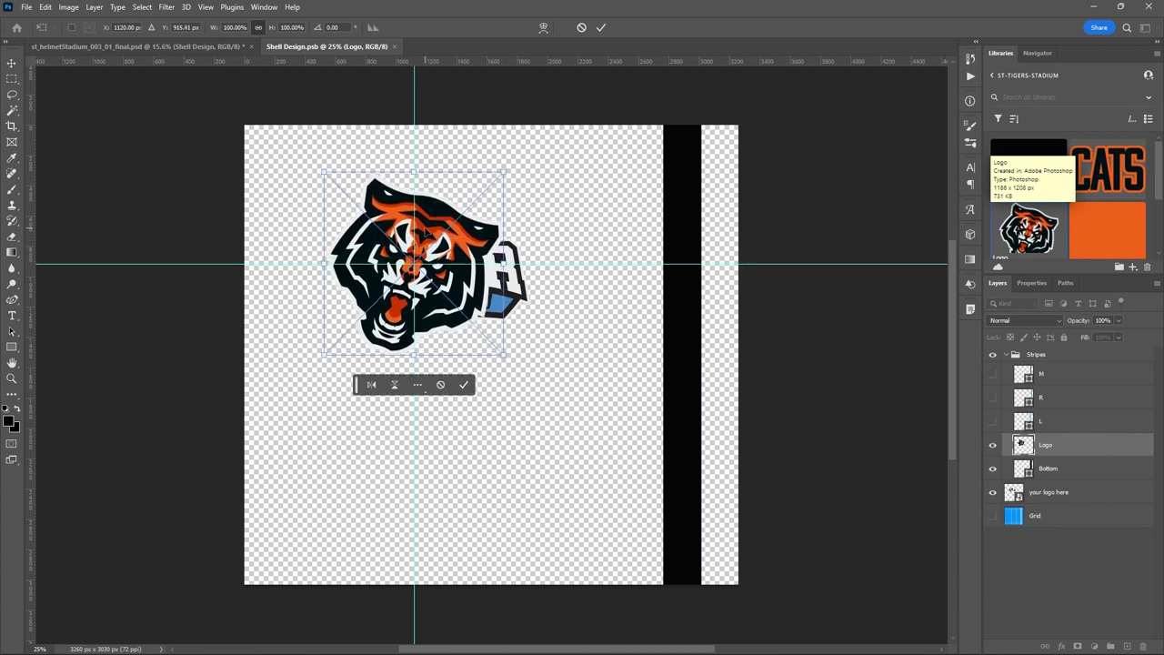
left_click(602, 27)
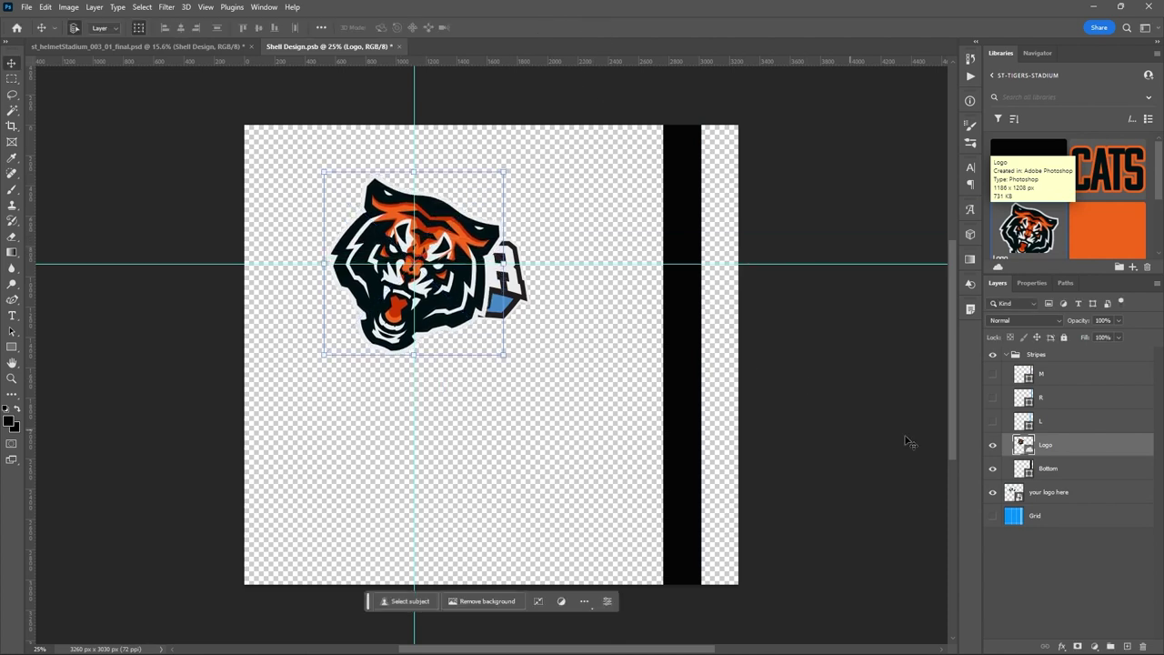
left_click(994, 493)
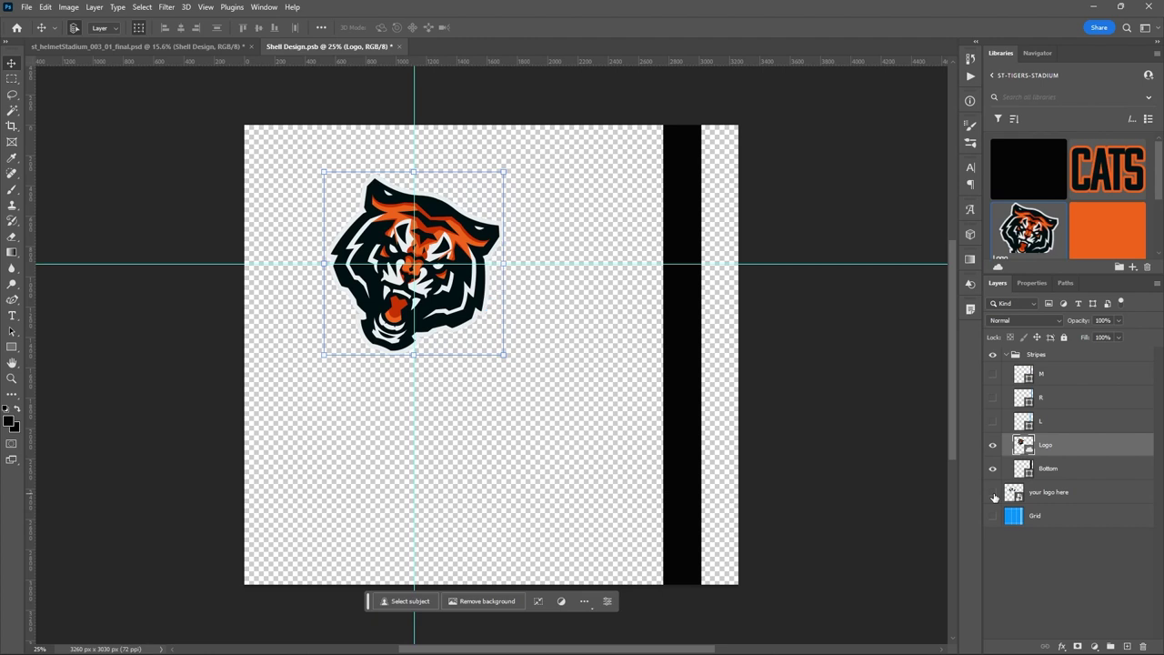
key("ctrl+s")
left_click(198, 56)
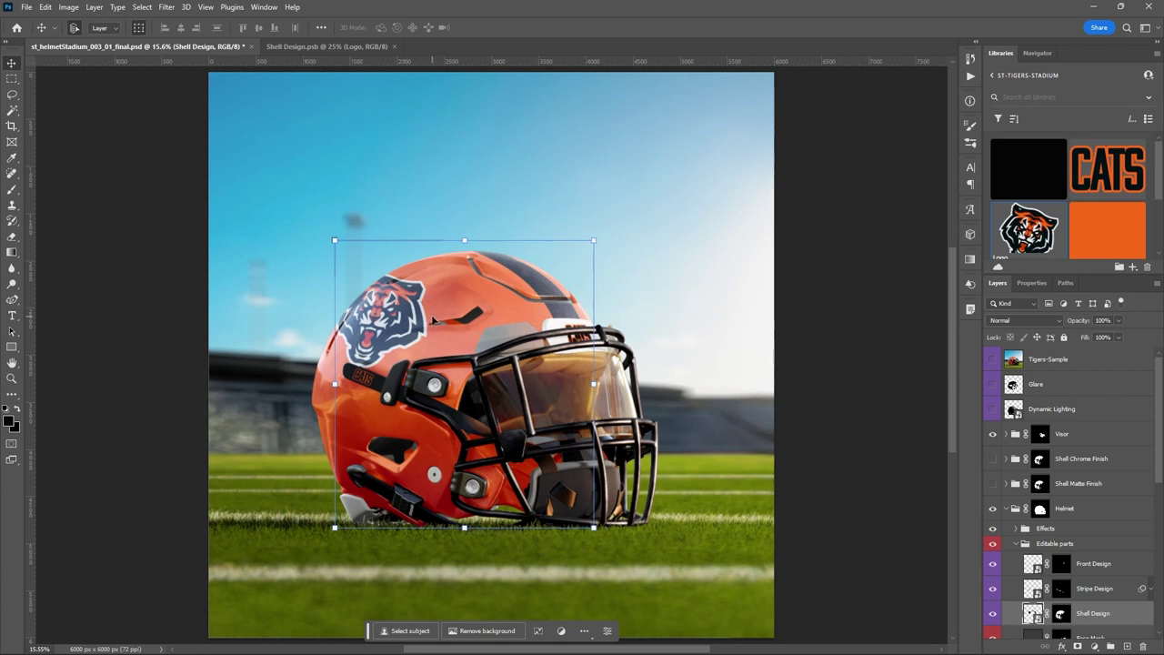
After checking Tigers-Sample, move the tiger logo slightly lower in Shell Design and save
left_click(992, 360)
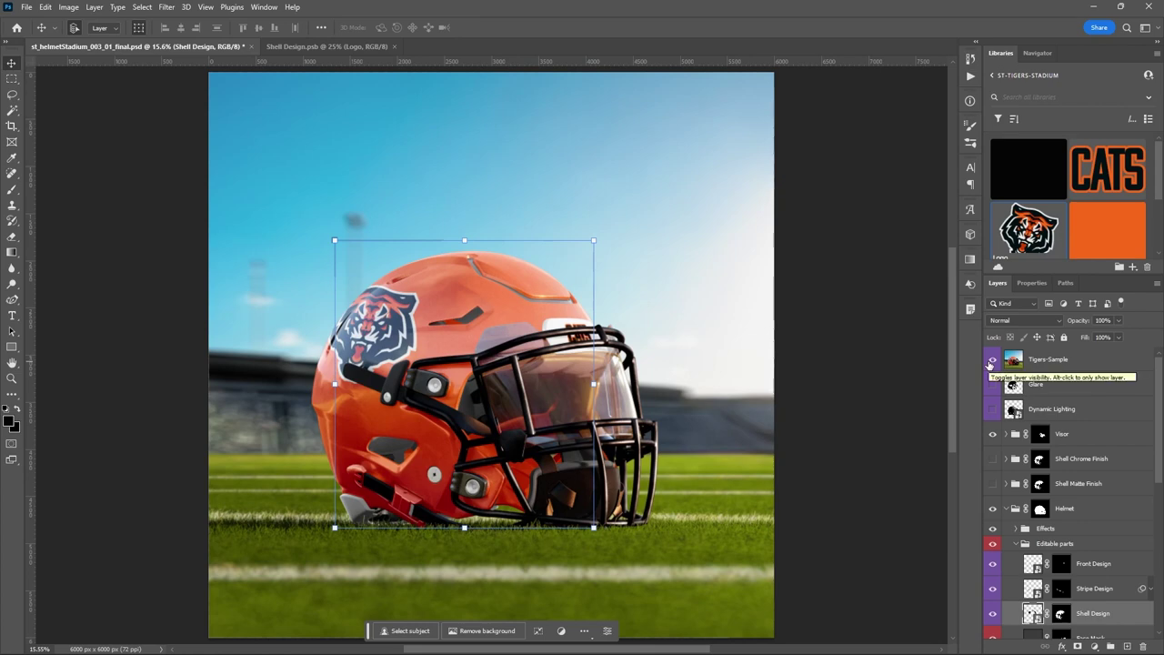
left_click(993, 360)
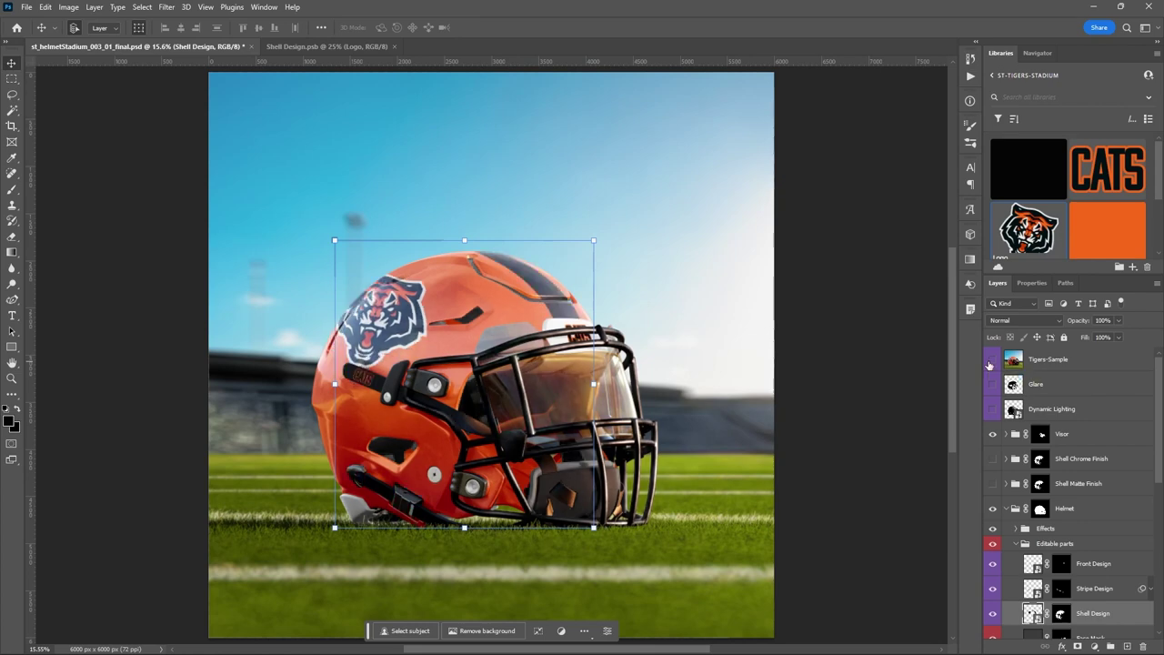
left_click(328, 46)
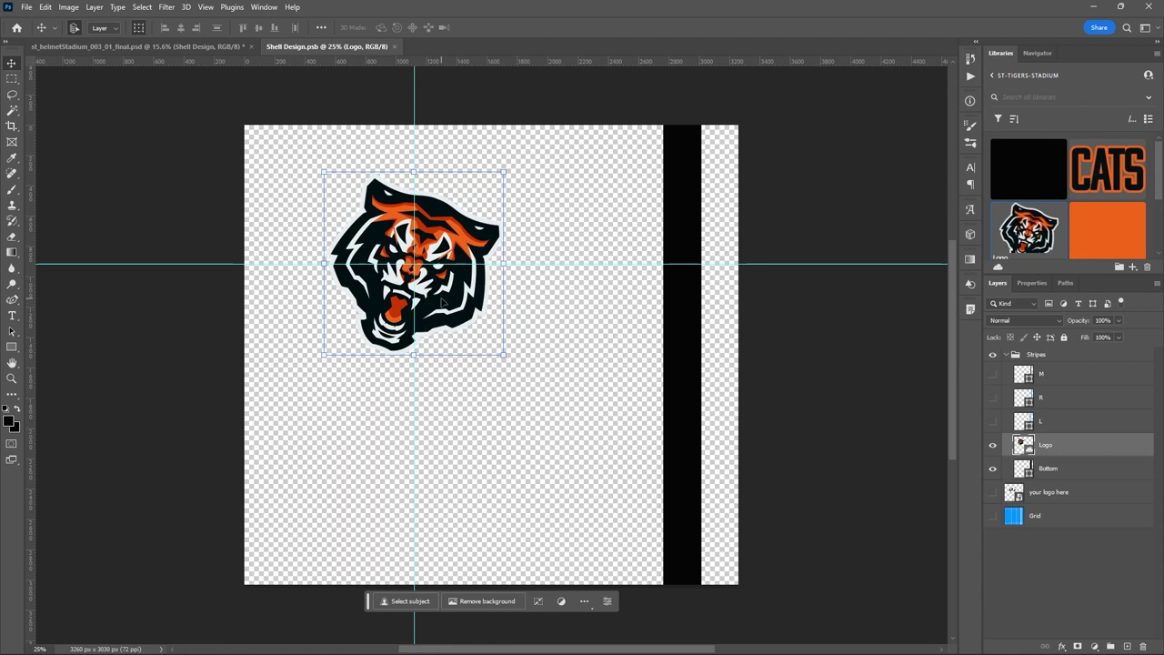
left_click_drag(441, 301, 445, 331)
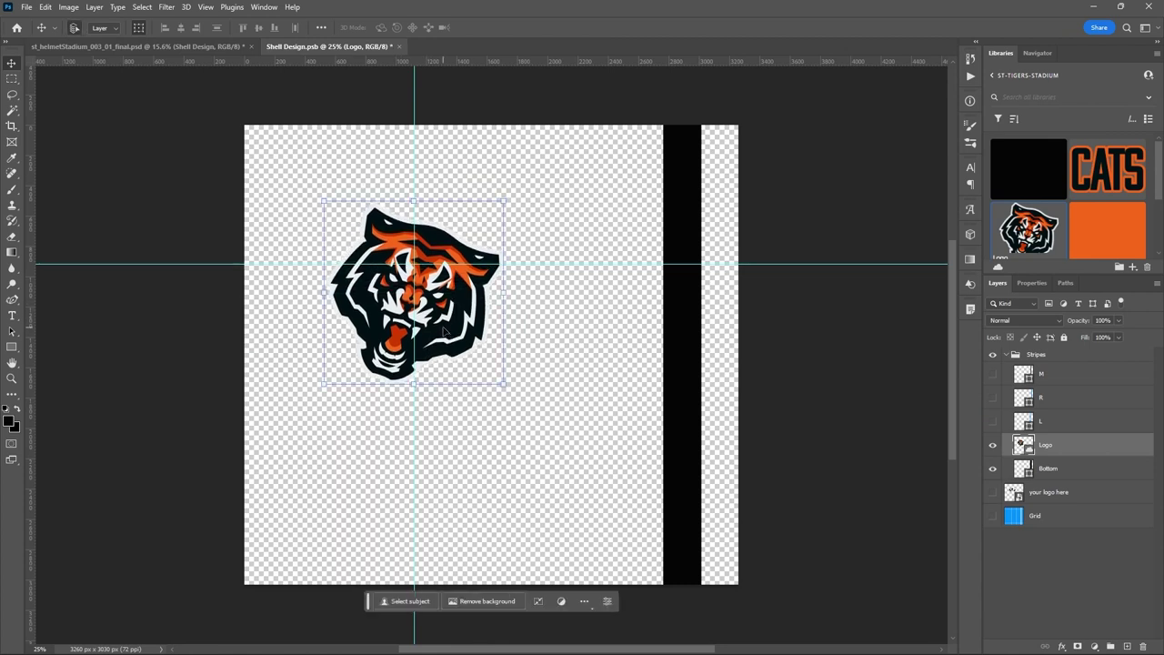
key("ctrl+s")
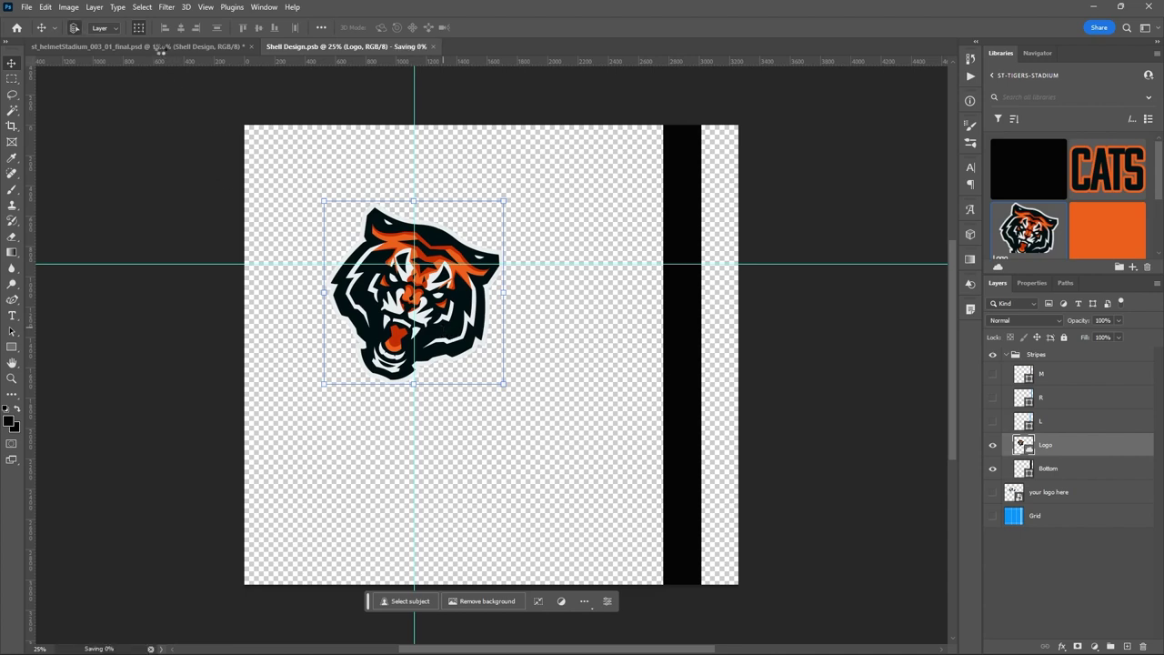
Compare the helmet mockup against the Tigers-Sample layer, leaving the sample hidden
left_click(162, 47)
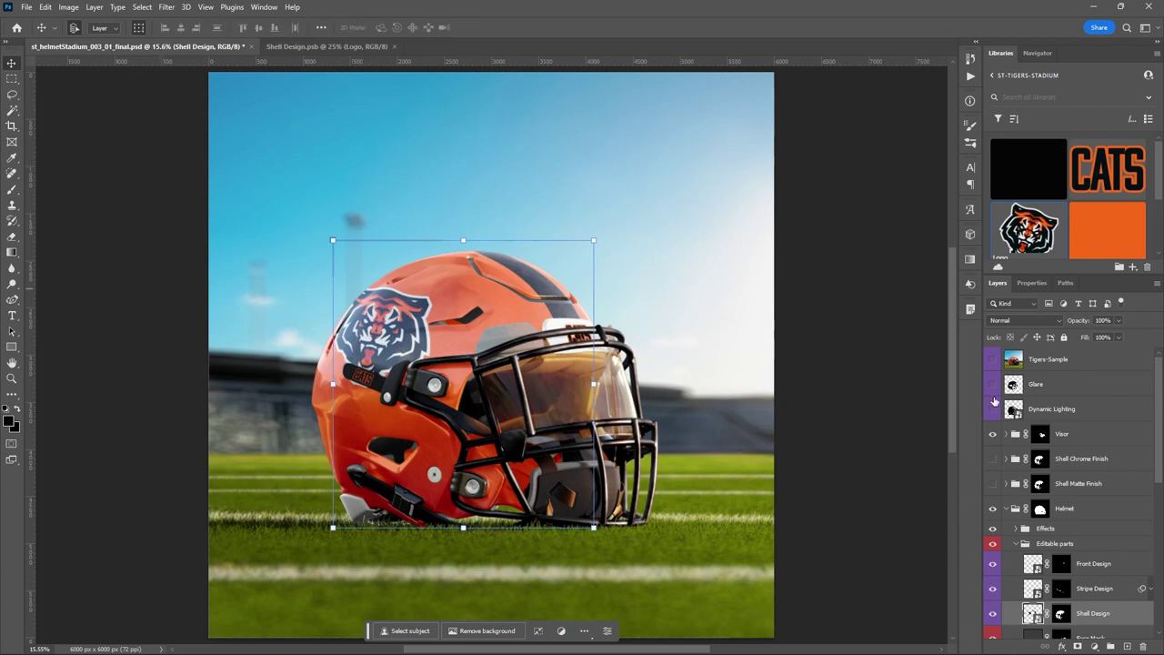
left_click(994, 361)
left_click(993, 361)
left_click(992, 361)
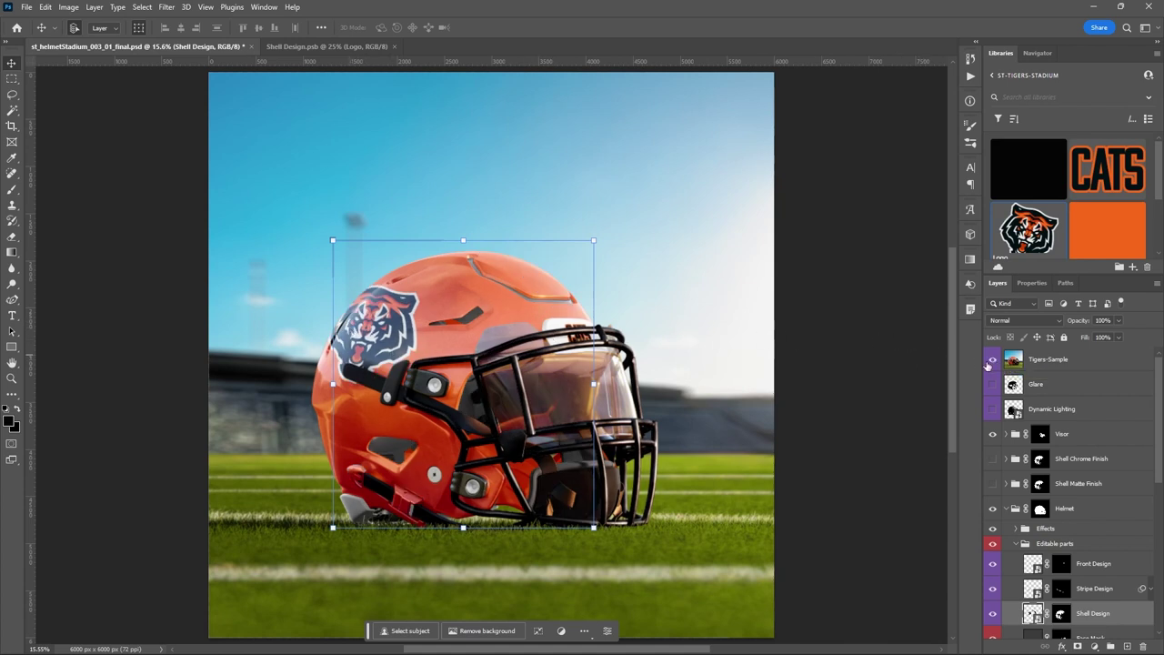
left_click(991, 361)
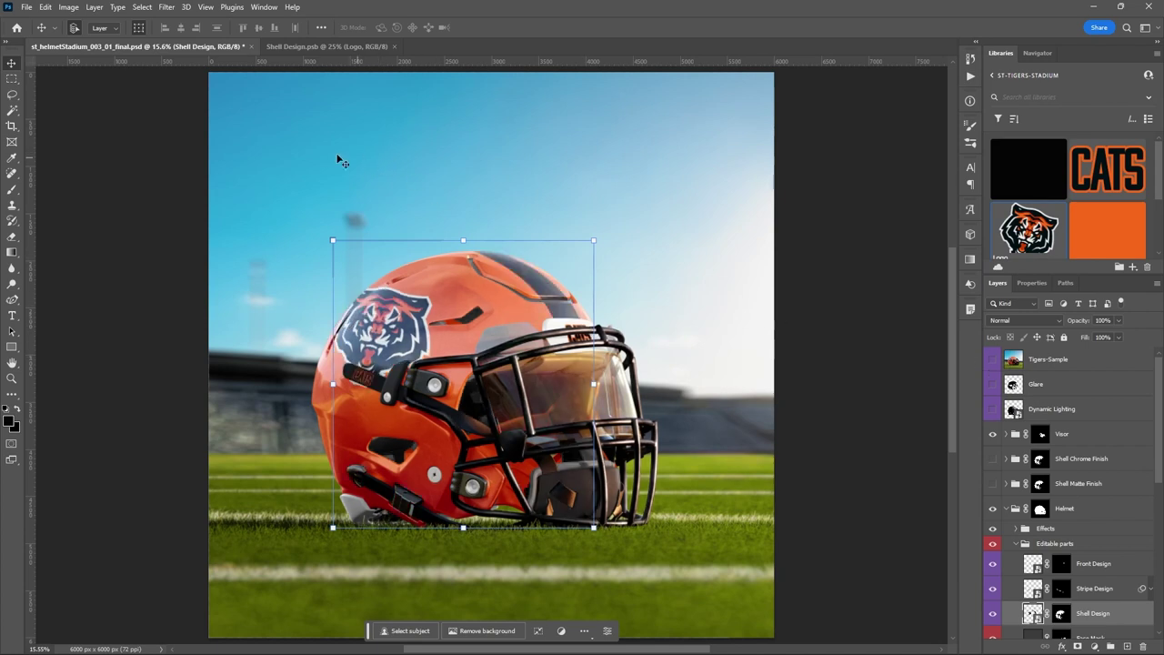
Nudge the tiger logo about 56 px left in Shell Design and save
left_click(321, 51)
left_click_drag(441, 295, 427, 294)
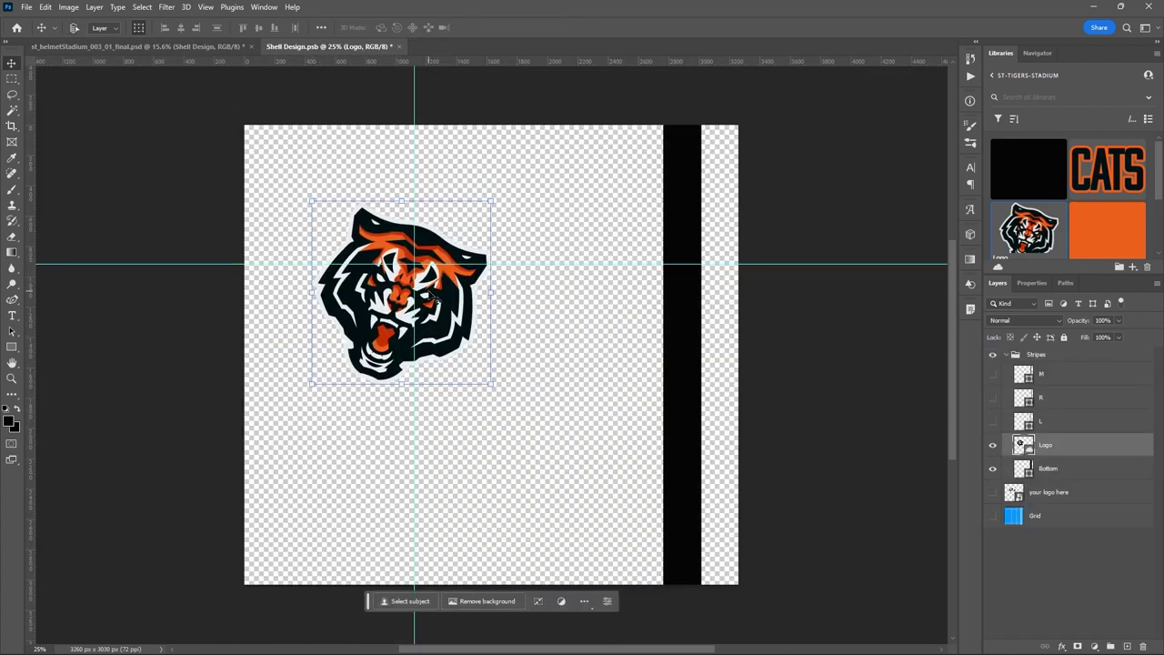
key("ctrl+s")
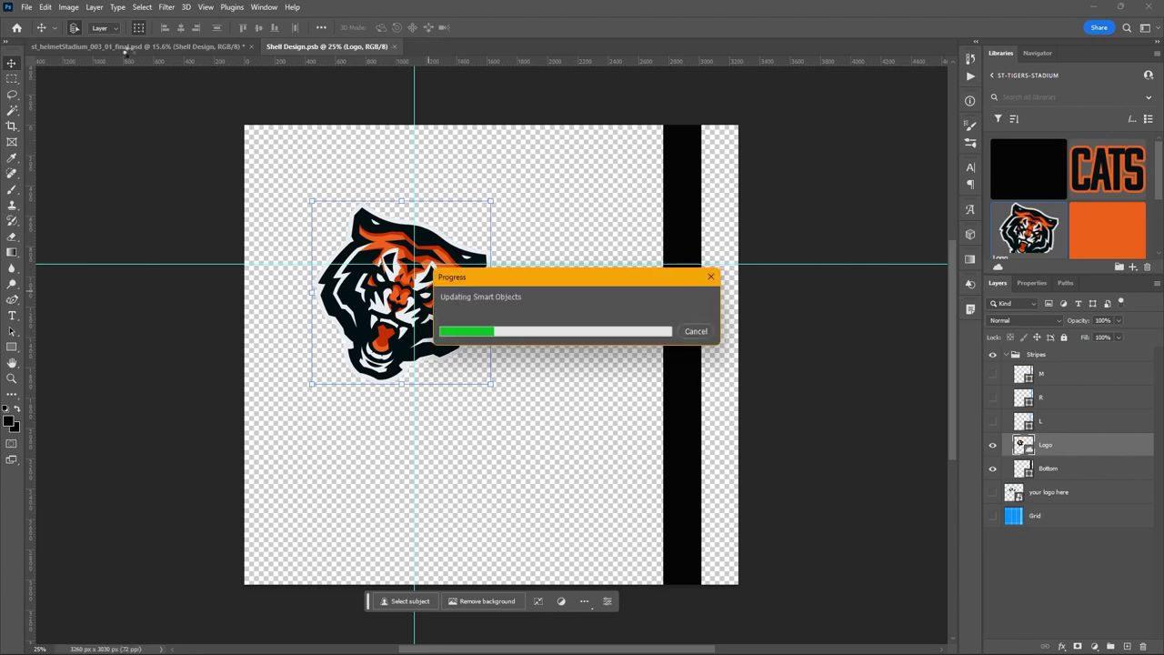
Compare the helmet mockup against the Tigers-Sample layer, ending with the sample hidden
left_click(129, 49)
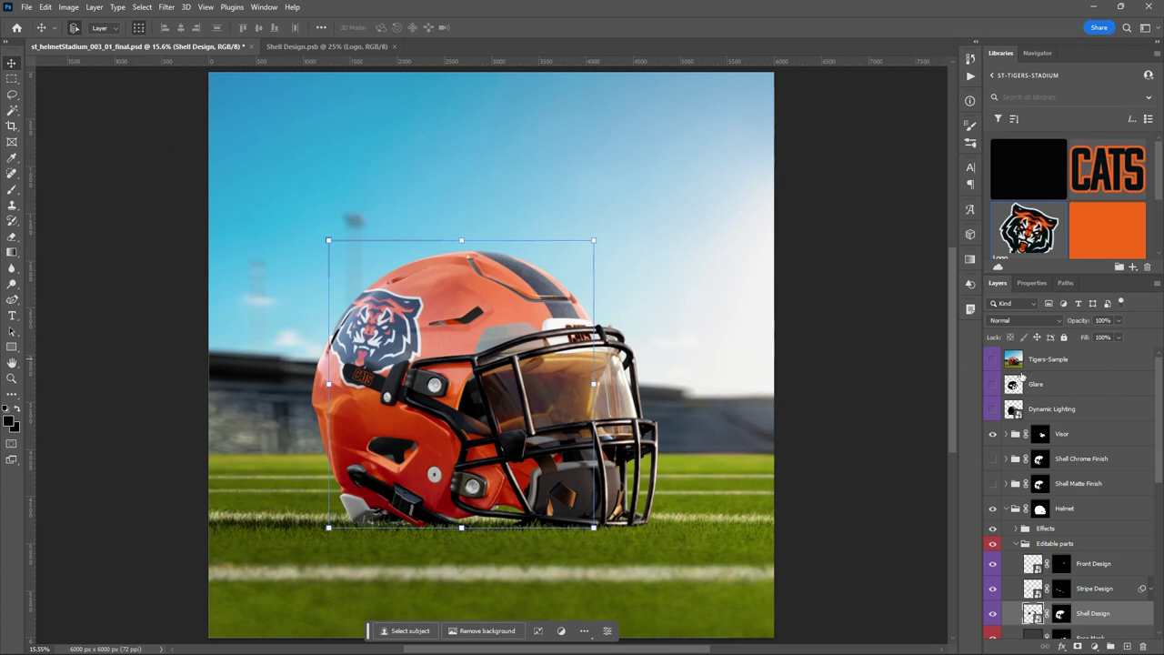
left_click(992, 361)
left_click(992, 360)
left_click(993, 360)
left_click(992, 361)
left_click(992, 360)
left_click(992, 361)
left_click(993, 361)
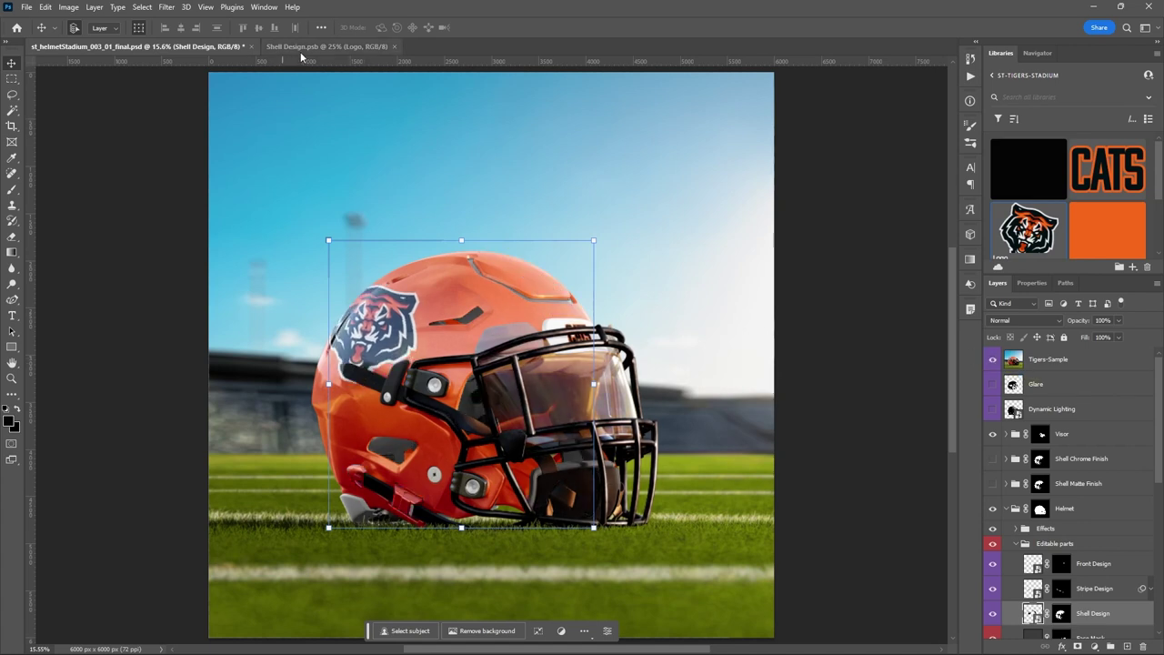
left_click(992, 360)
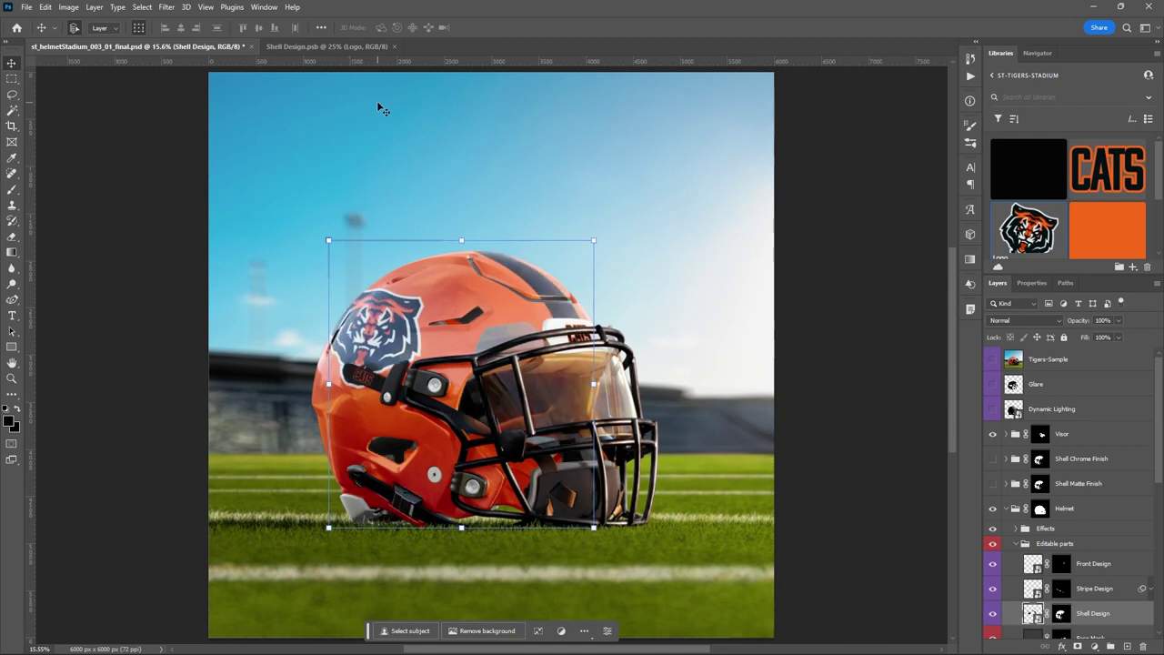
Save Shell Design again and return to the helmet mockup
left_click(337, 48)
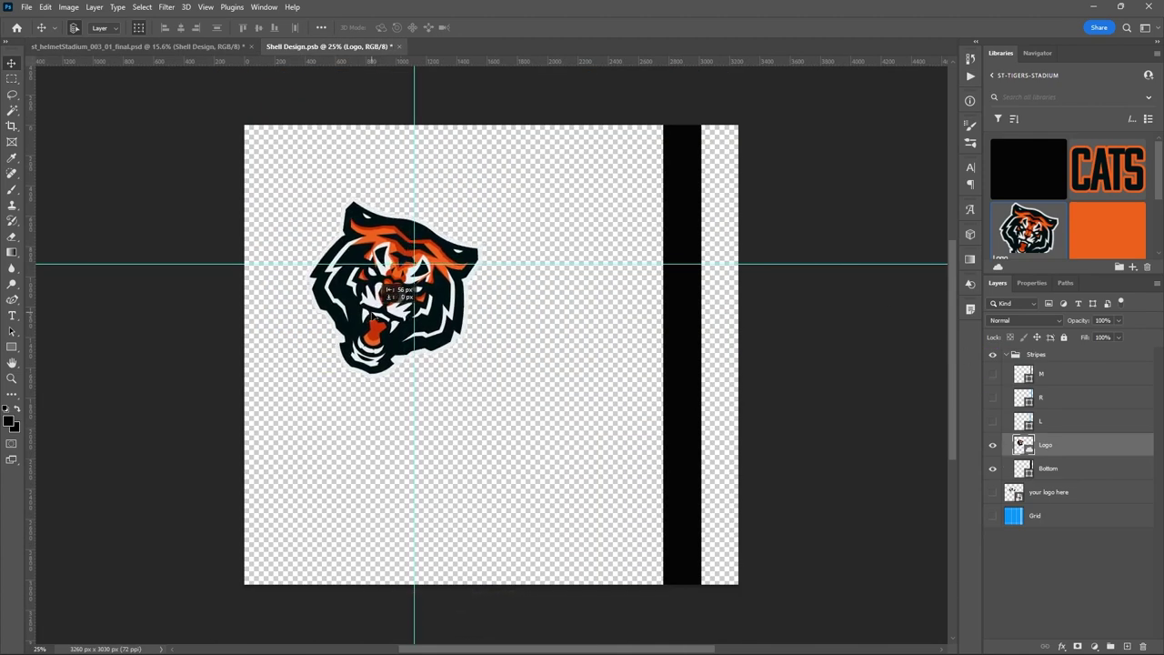
key("ctrl+s")
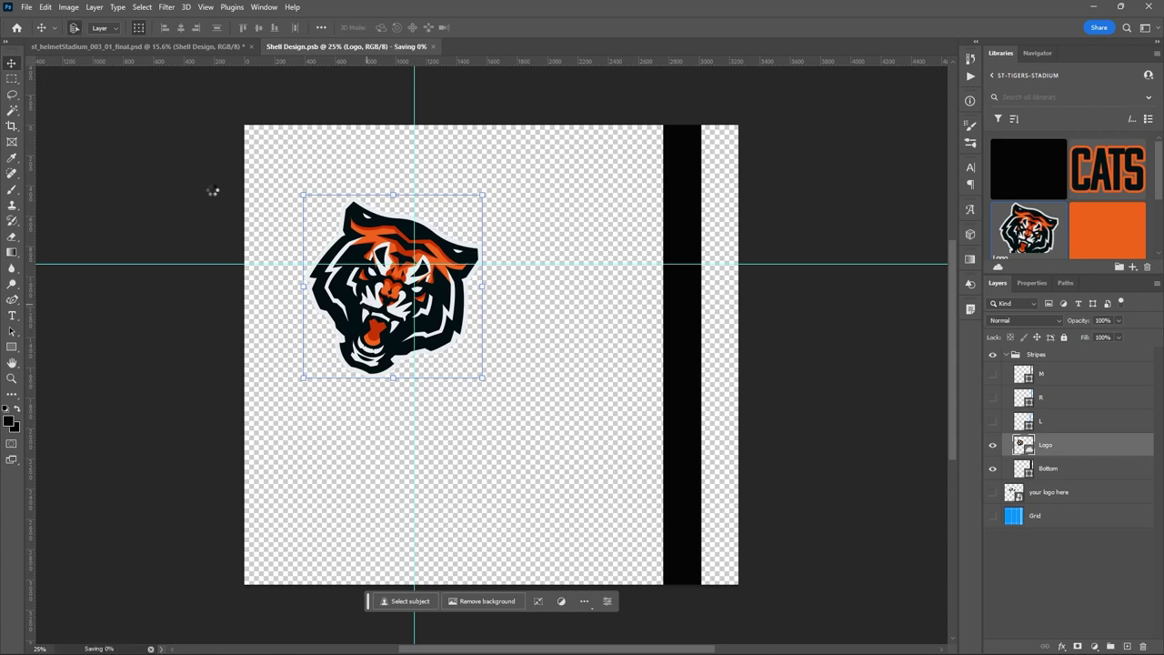
left_click(124, 50)
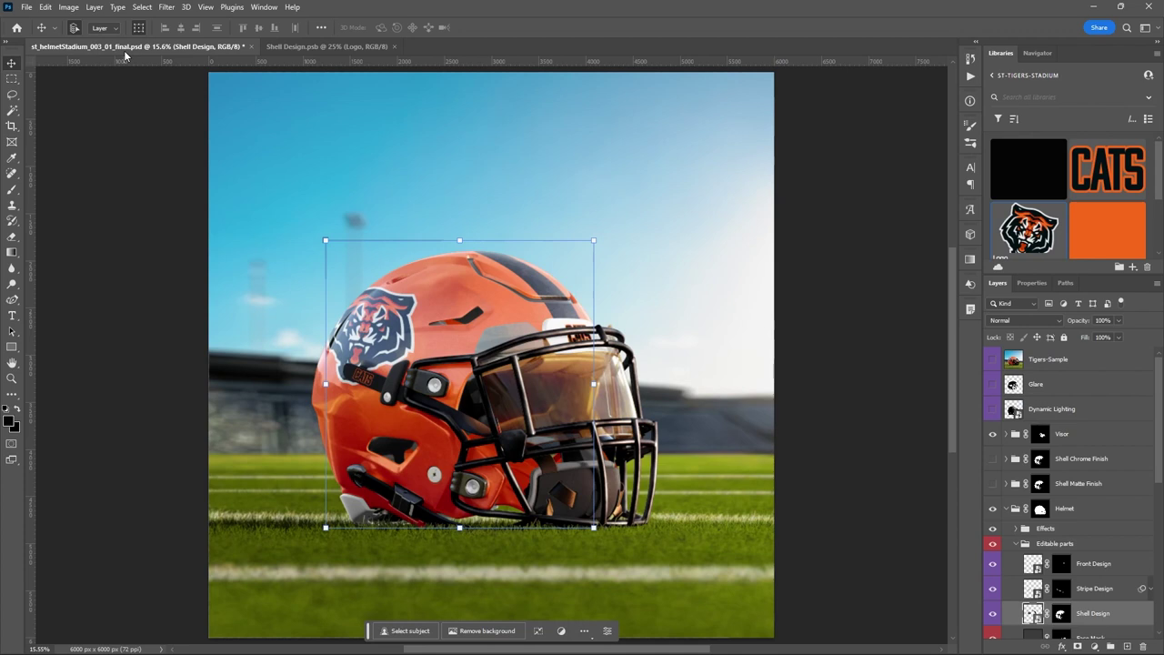
Toggle the Tigers-Sample layer a few times to compare against the helmet
left_click(992, 362)
left_click(992, 362)
left_click(993, 362)
left_click(993, 362)
Back in Shell Design, select the tiger Logo layer
left_click(301, 46)
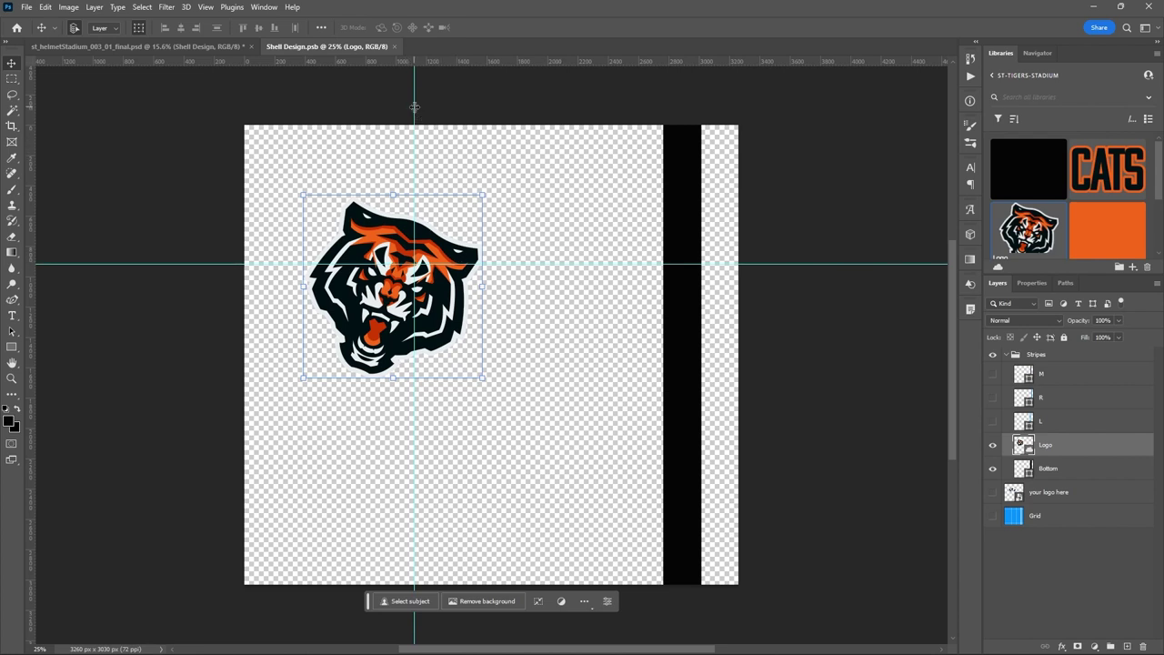
left_click_drag(414, 106, 414, 106)
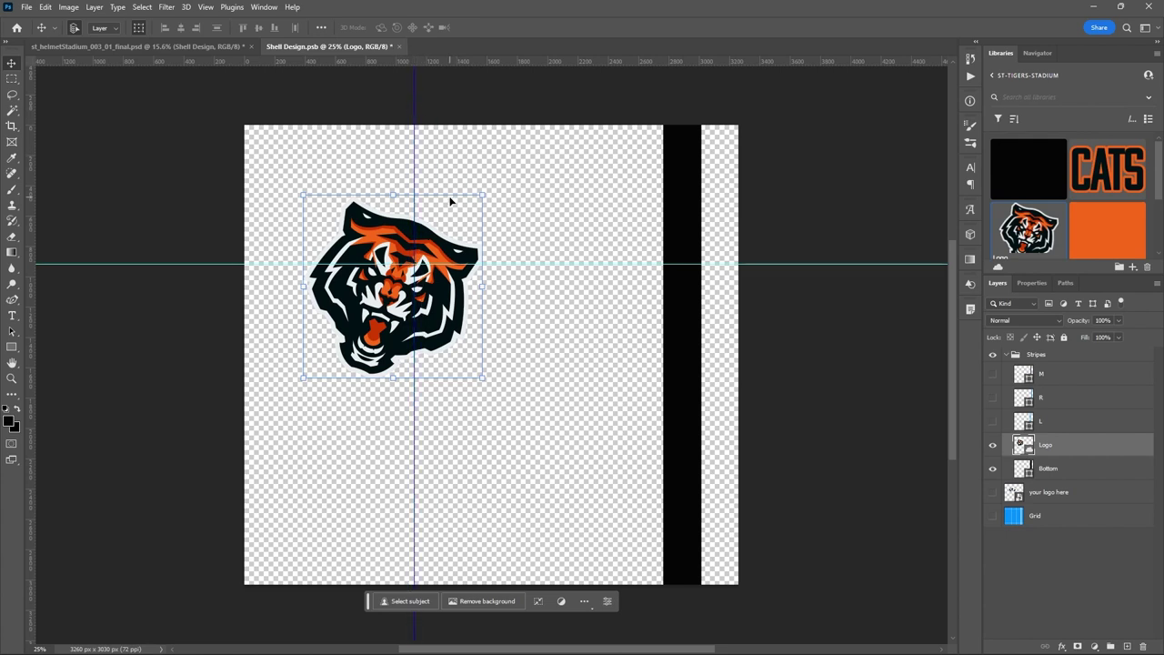
left_click(537, 206)
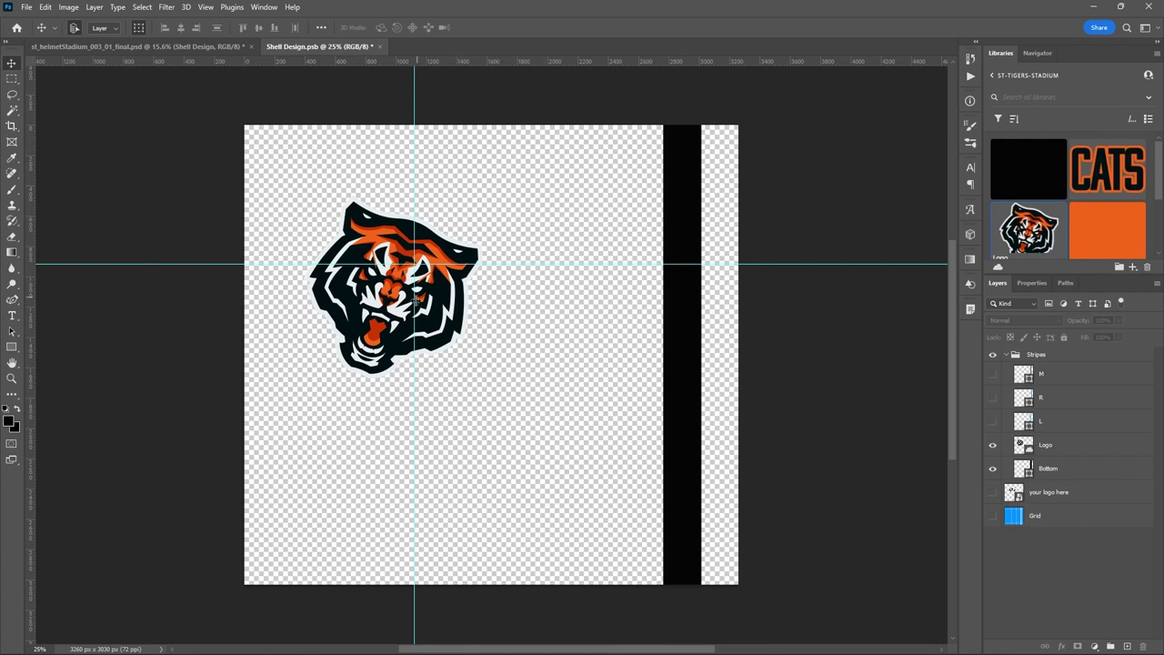
left_click(380, 314)
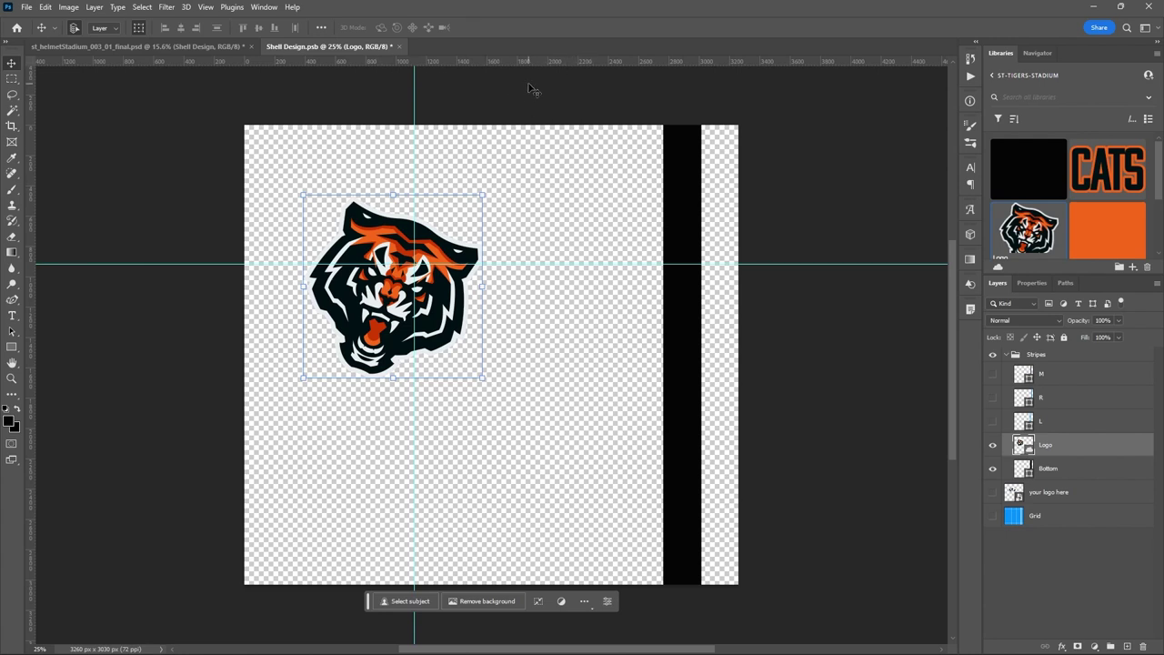
key("r")
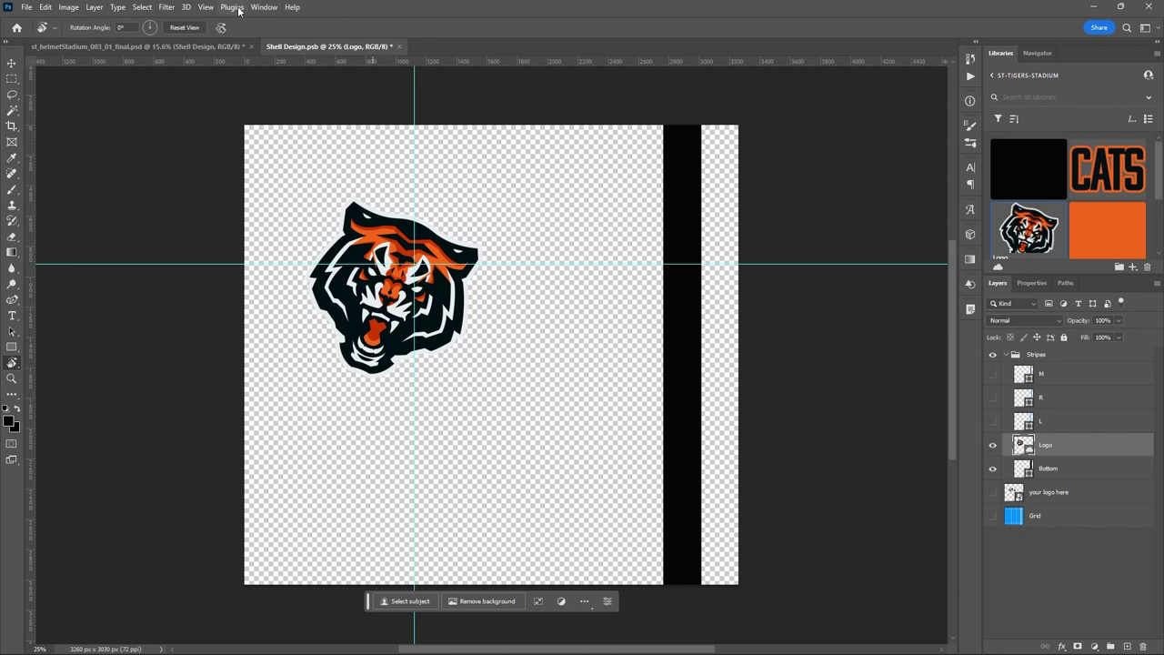
Drag guides from the rulers to the tiger logo's centre and top, bottom, left, right edges
left_click(205, 8)
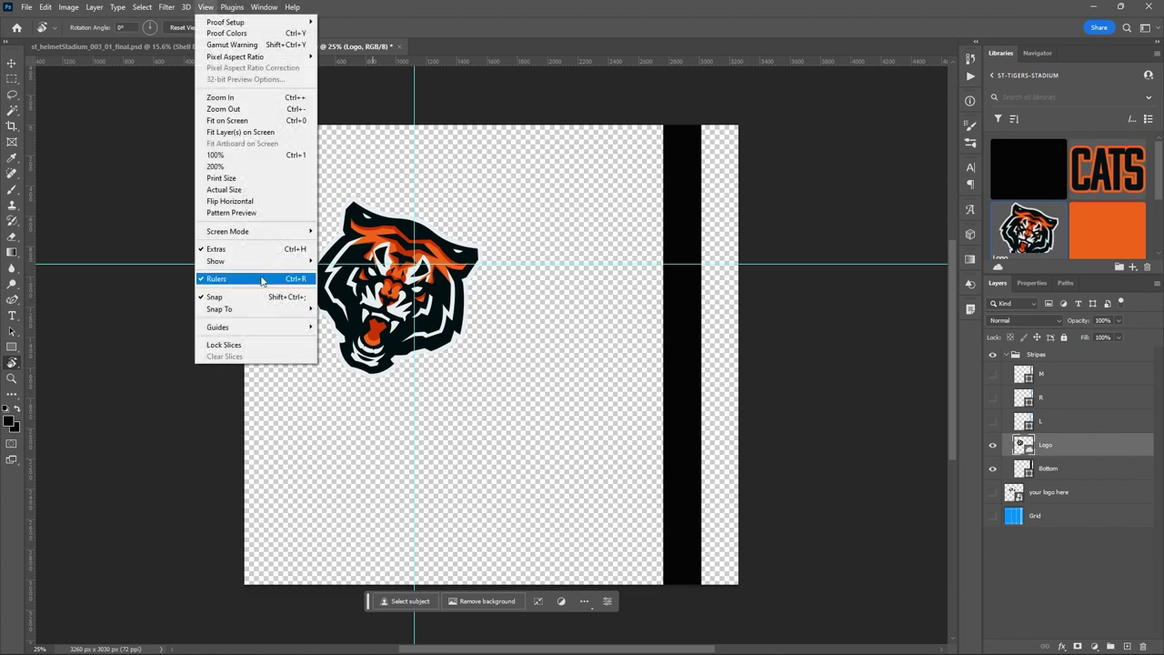
left_click(491, 31)
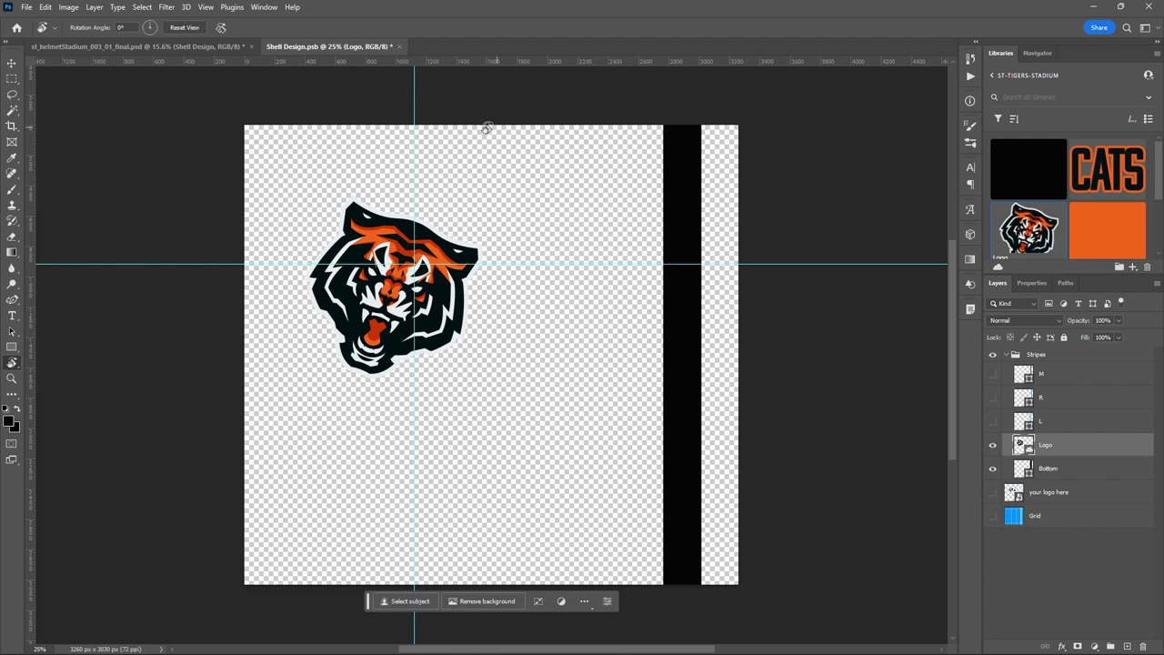
left_click(11, 63)
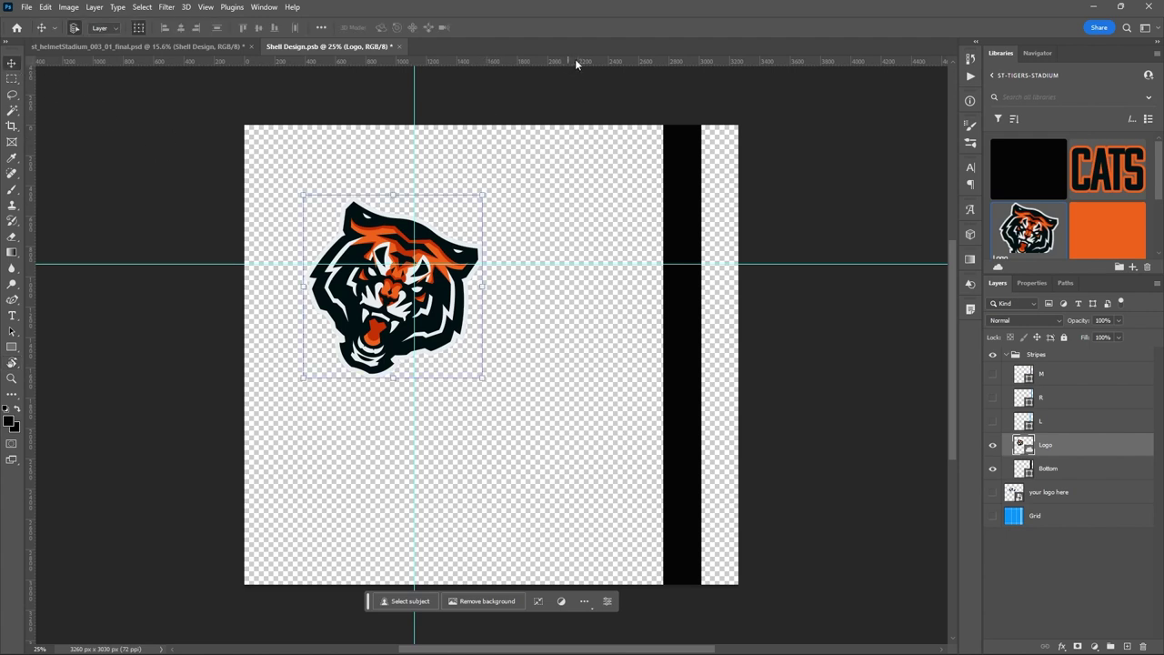
left_click_drag(575, 59, 608, 285)
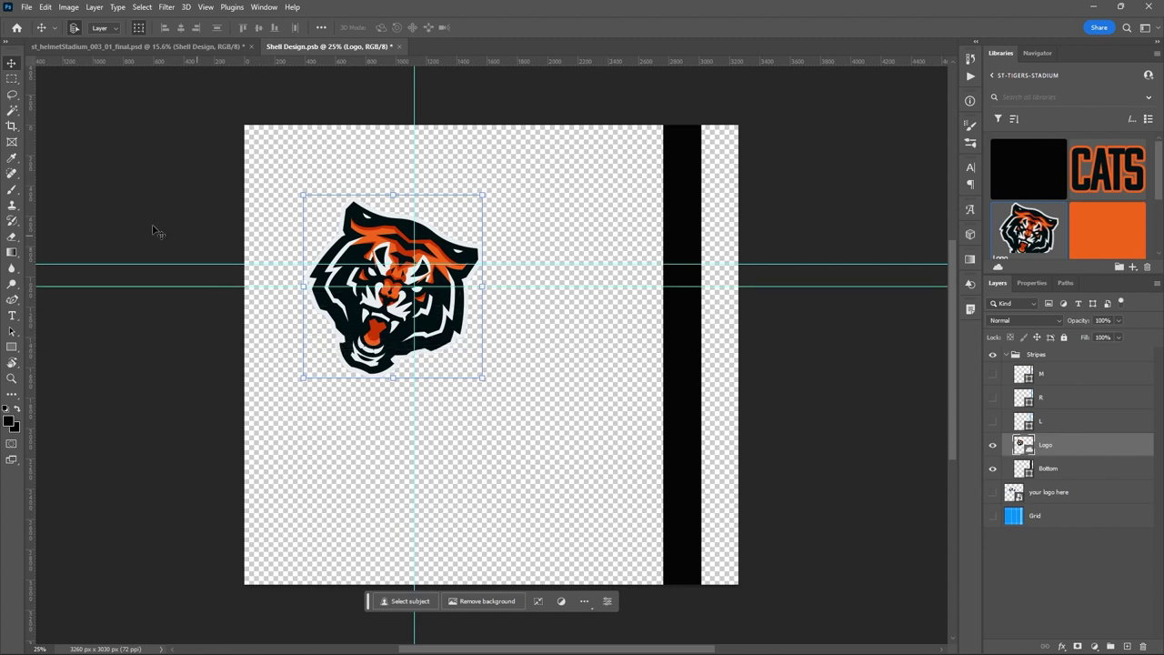
left_click_drag(30, 187, 393, 186)
left_click_drag(579, 62, 569, 195)
left_click_drag(569, 60, 551, 377)
left_click_drag(39, 125, 303, 134)
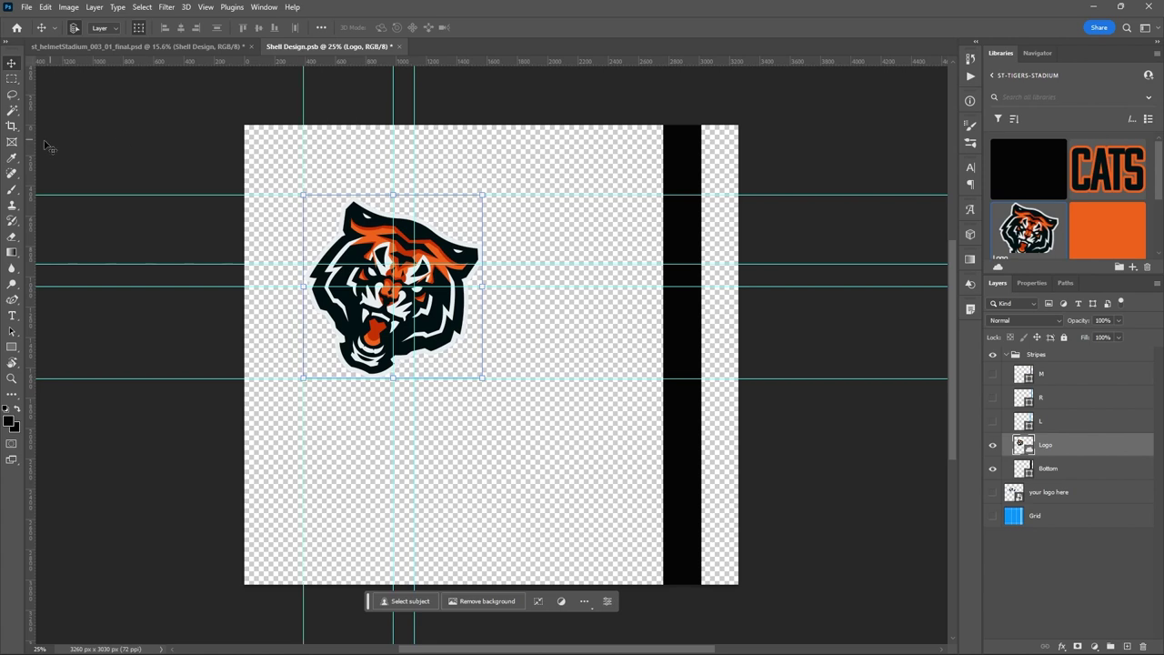
left_click_drag(31, 148, 483, 130)
Delete the stray vertical guide and two extra horizontal guides
left_click(415, 94)
mouse_move(415, 93)
left_mouse_down()
mouse_move(395, 117)
mouse_move(394, 103)
left_mouse_up()
key("Delete")
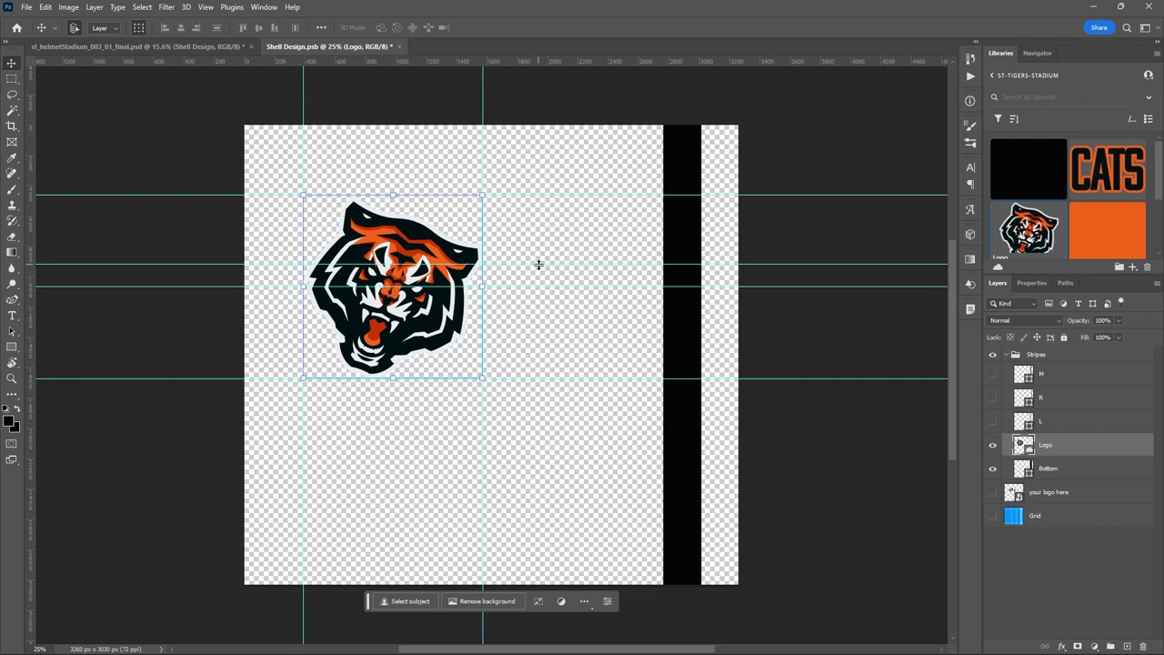
left_click(538, 265)
key("Delete")
left_click(528, 287)
key("Delete")
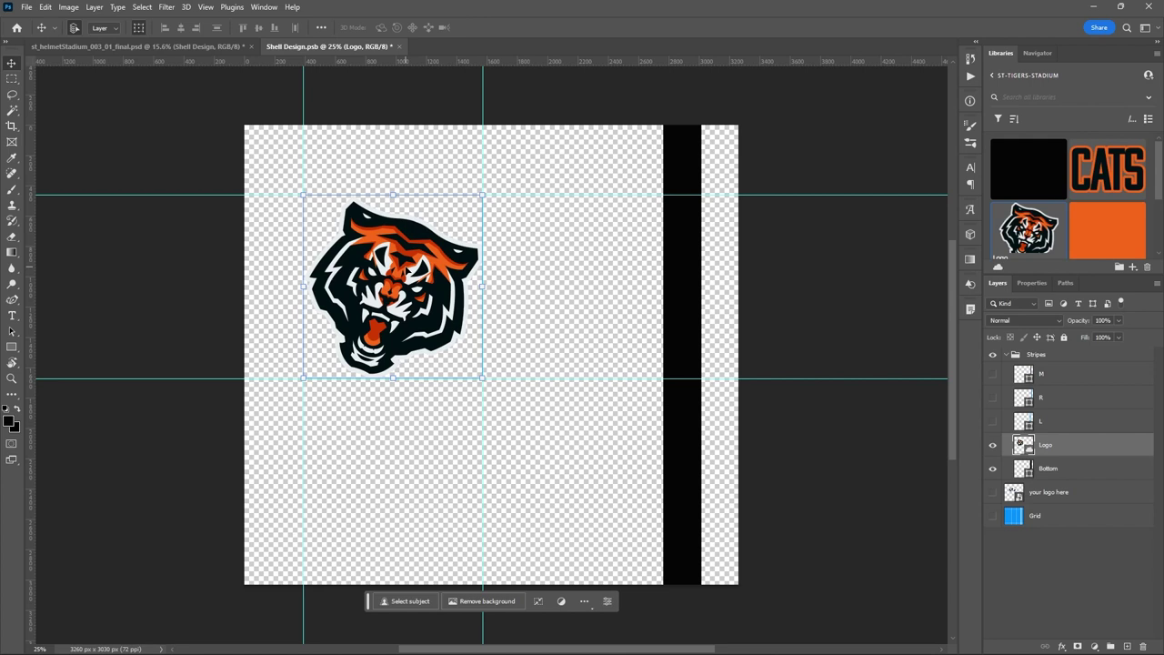
Save Shell Design with its guides and return to the helmet mockup
key("ctrl+s")
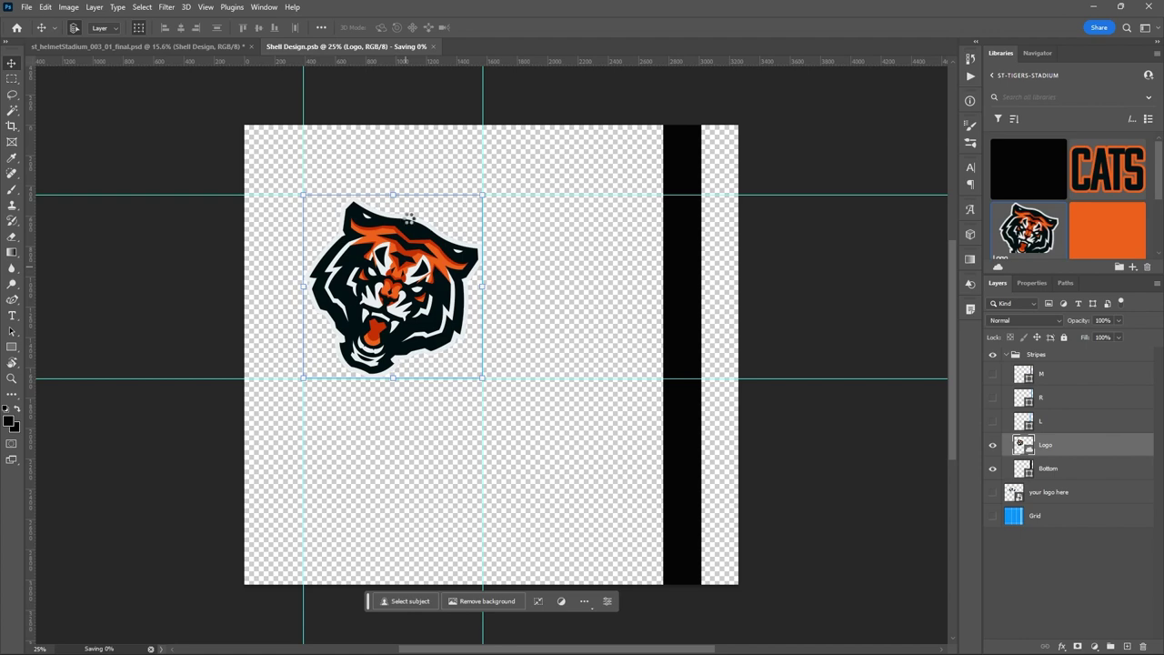
left_click(159, 46)
left_click(804, 298)
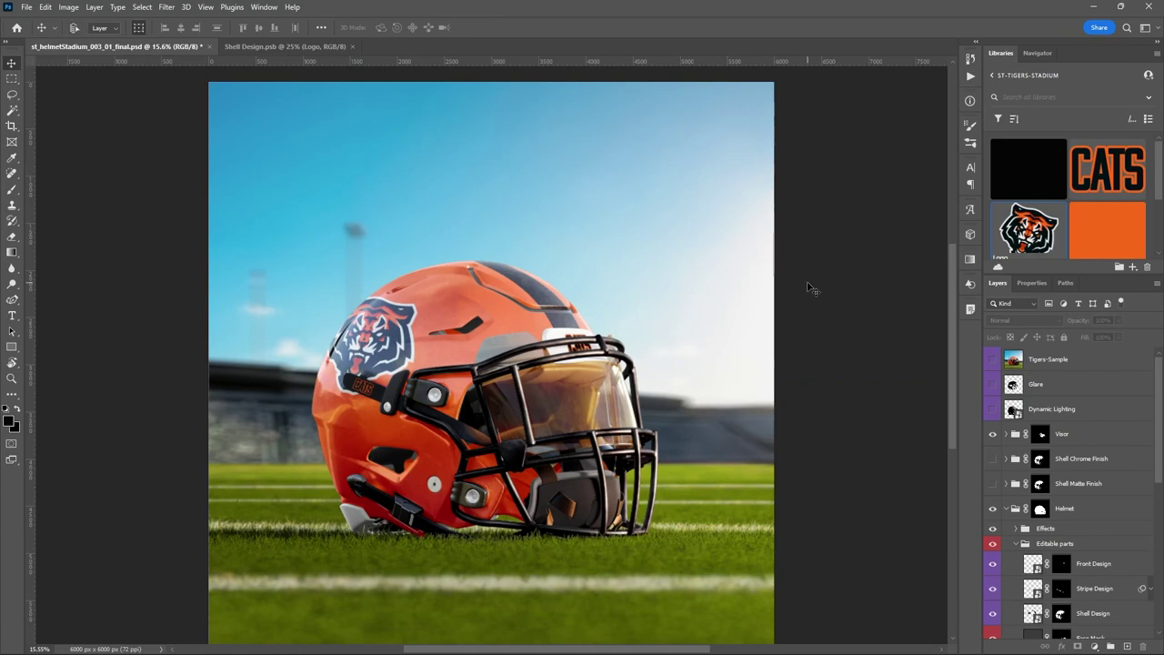
scroll(807, 288, "up", 4)
scroll(807, 289, "up", 3)
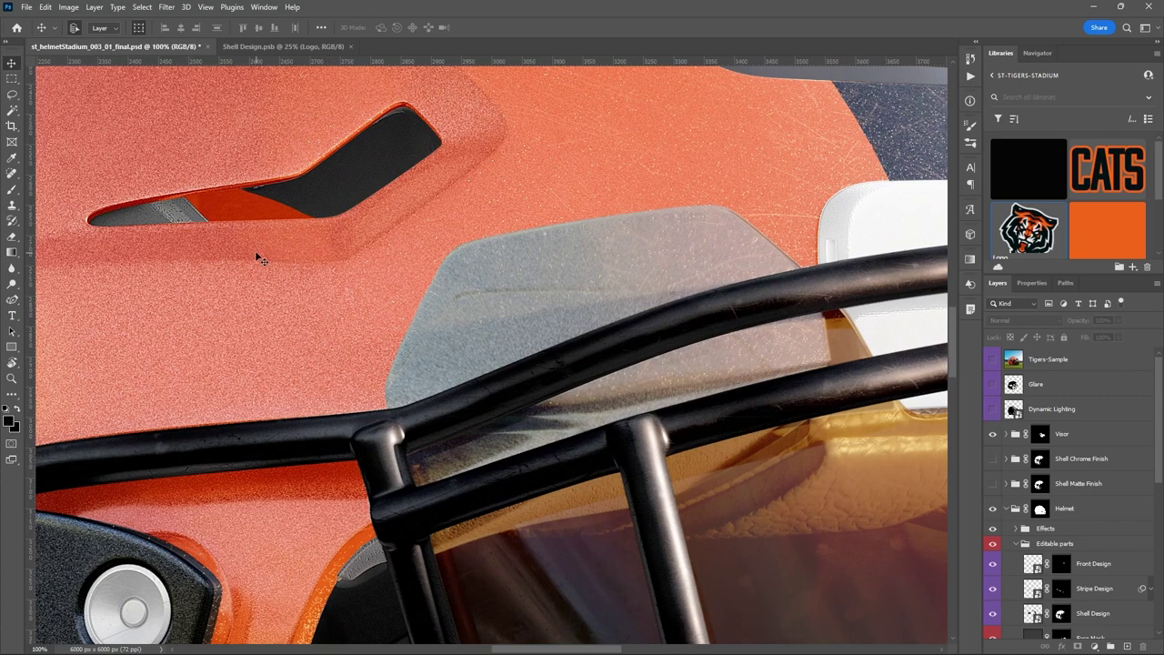
left_click_drag(159, 235, 524, 347)
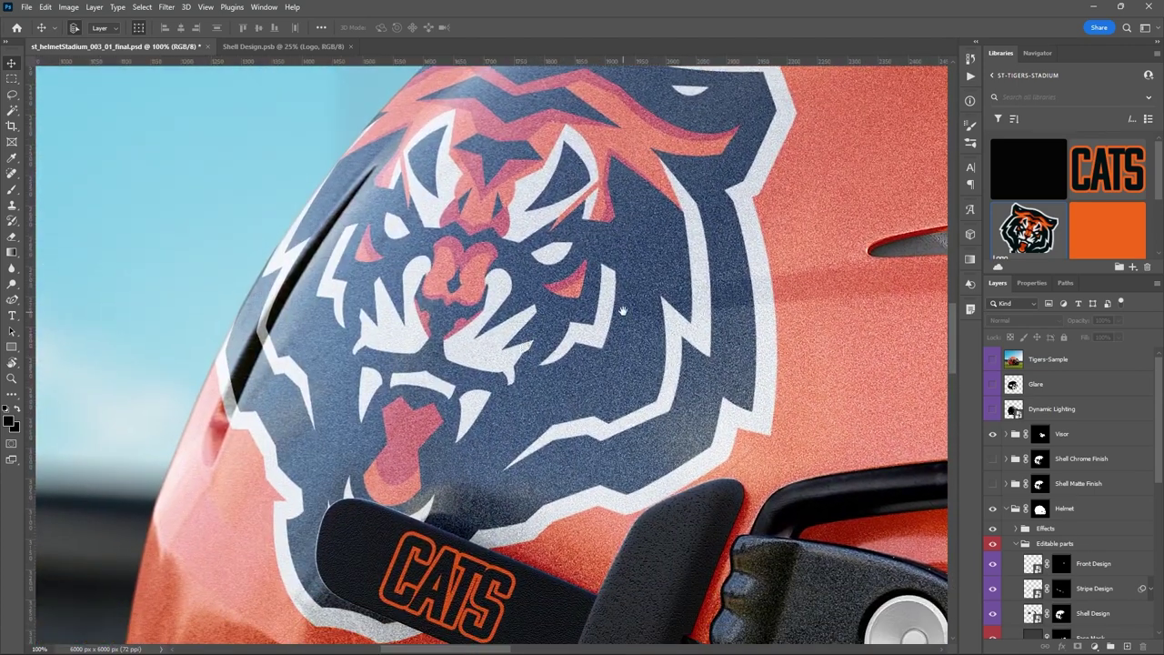
left_click_drag(506, 371, 429, 457)
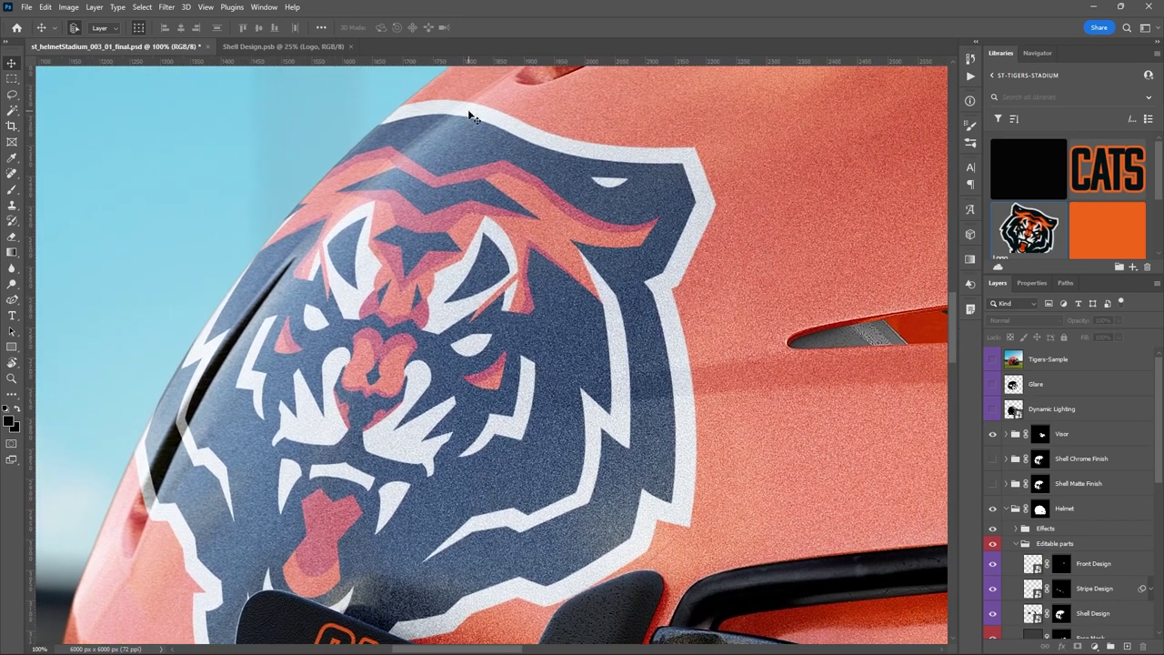
left_click_drag(443, 326, 525, 143)
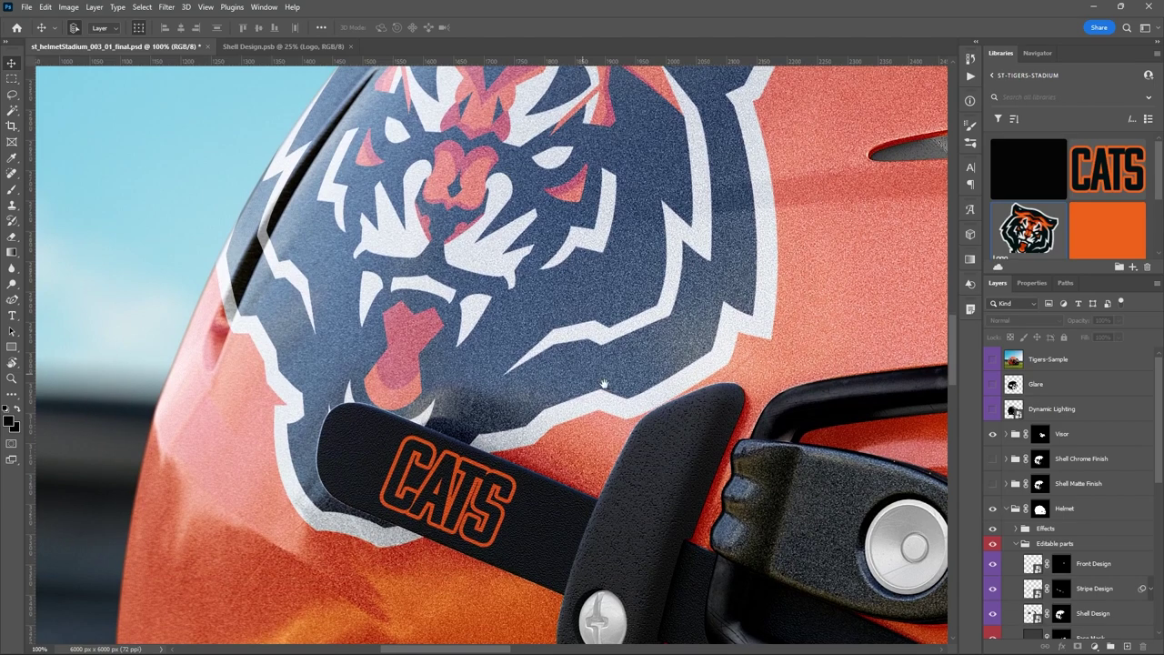
left_click_drag(603, 384, 458, 257)
scroll(393, 354, "up", 2)
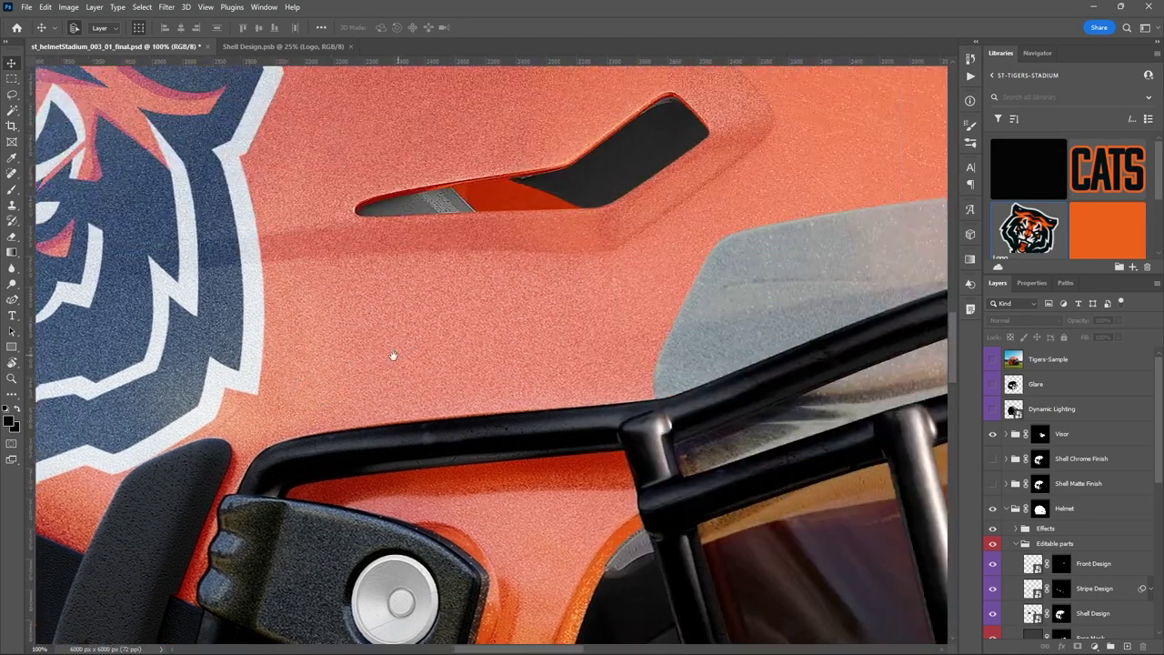
left_click_drag(546, 151, 385, 405)
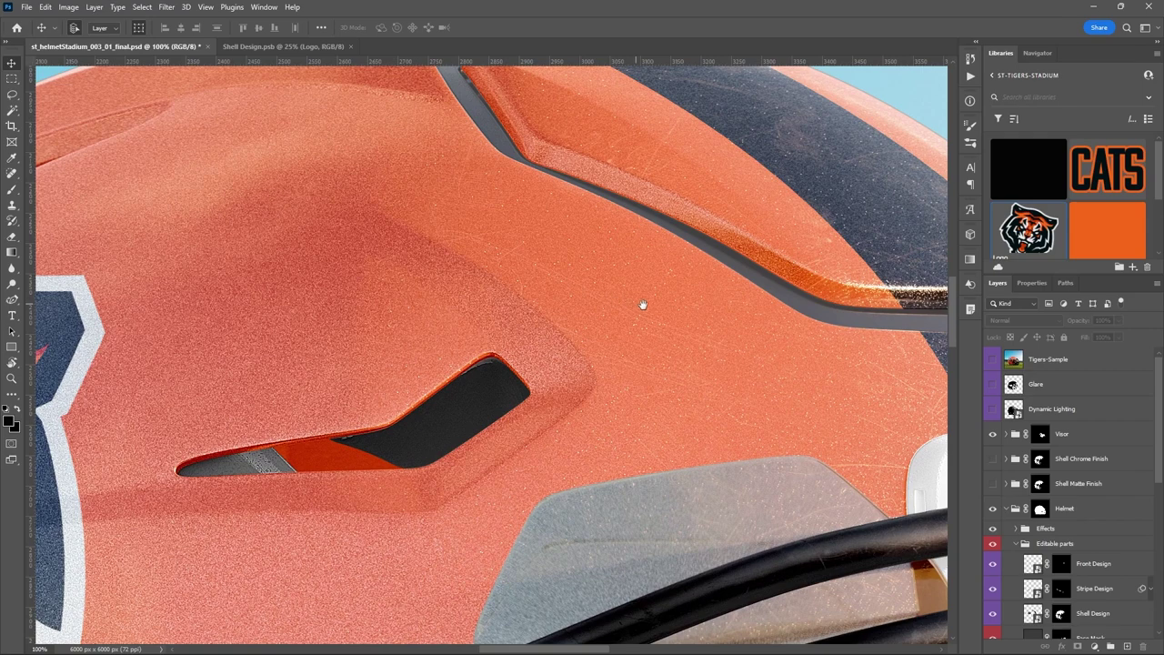
left_click_drag(642, 304, 393, 385)
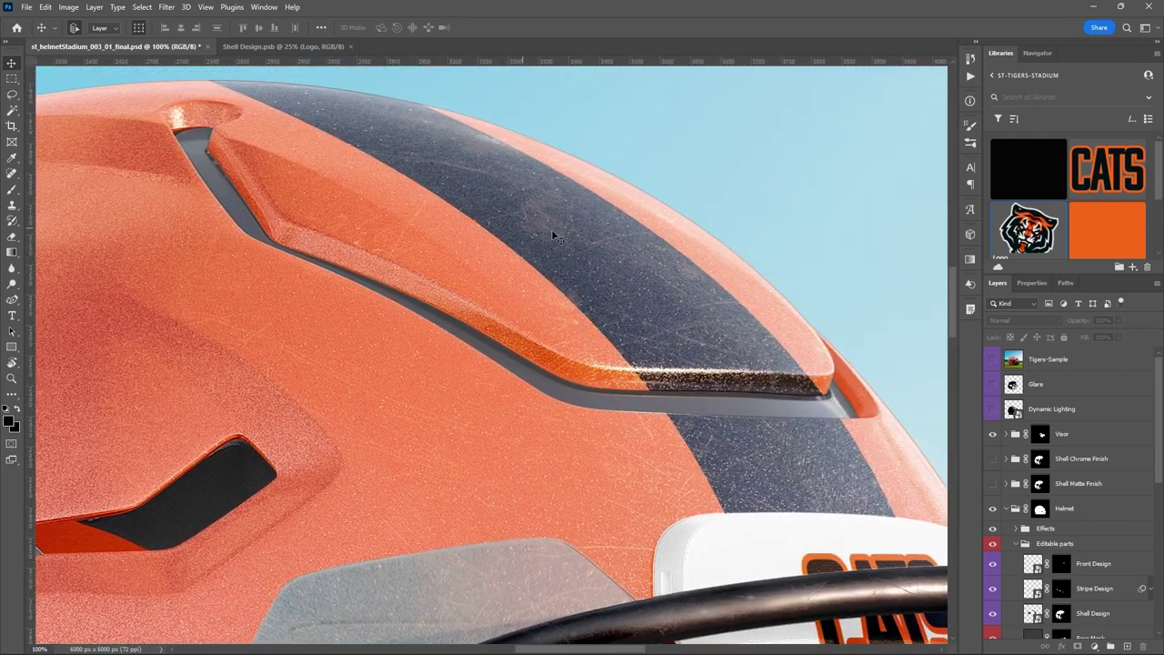
left_click_drag(732, 465, 598, 393)
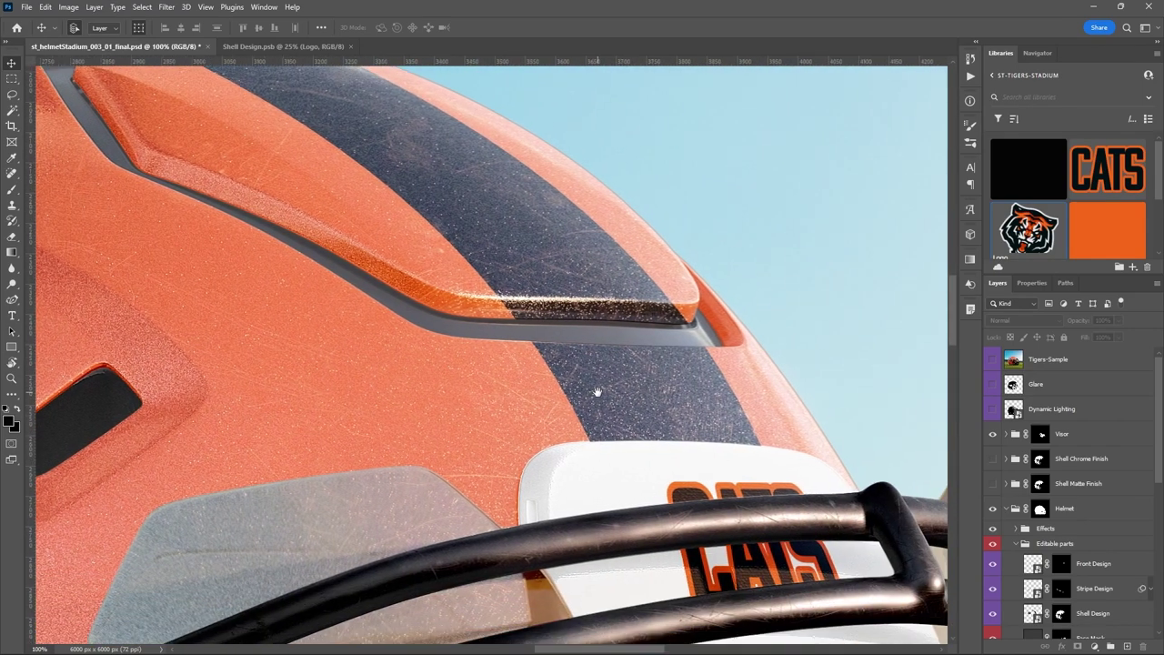
scroll(598, 389, "down", 5)
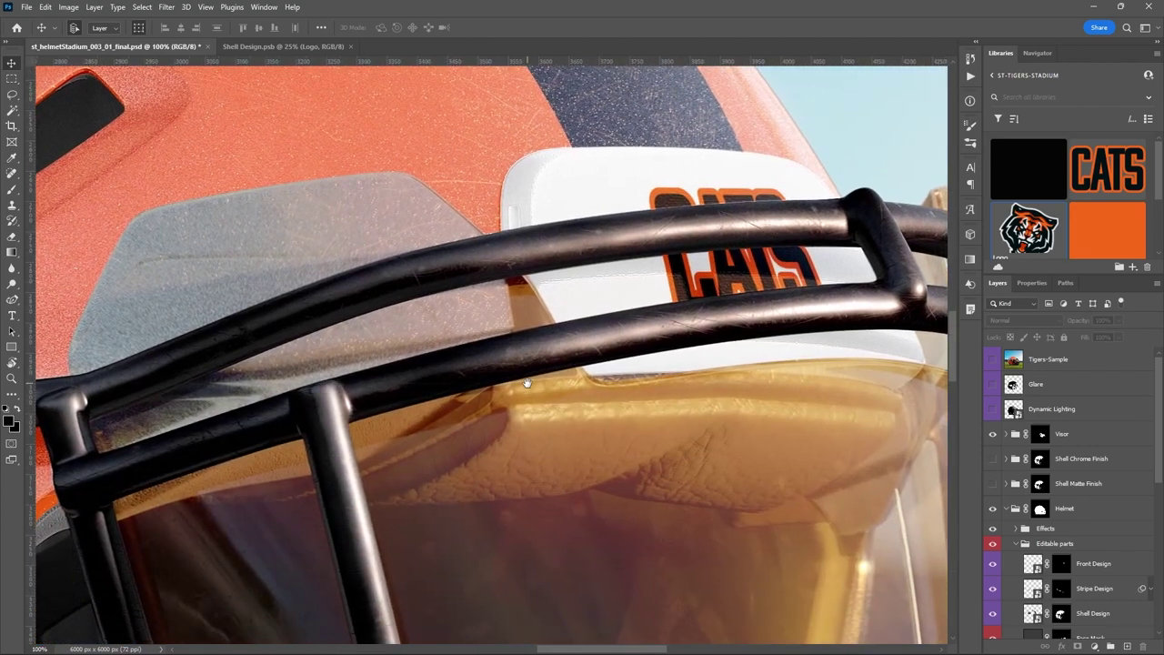
left_click_drag(527, 383, 418, 351)
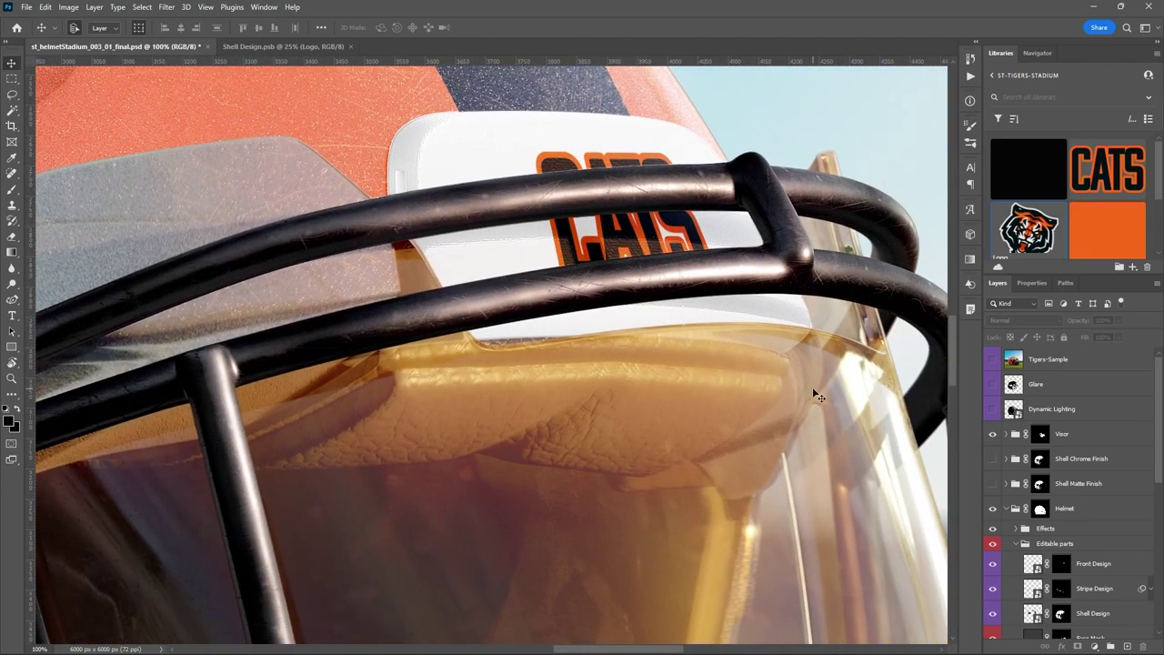
scroll(725, 371, "down", 2)
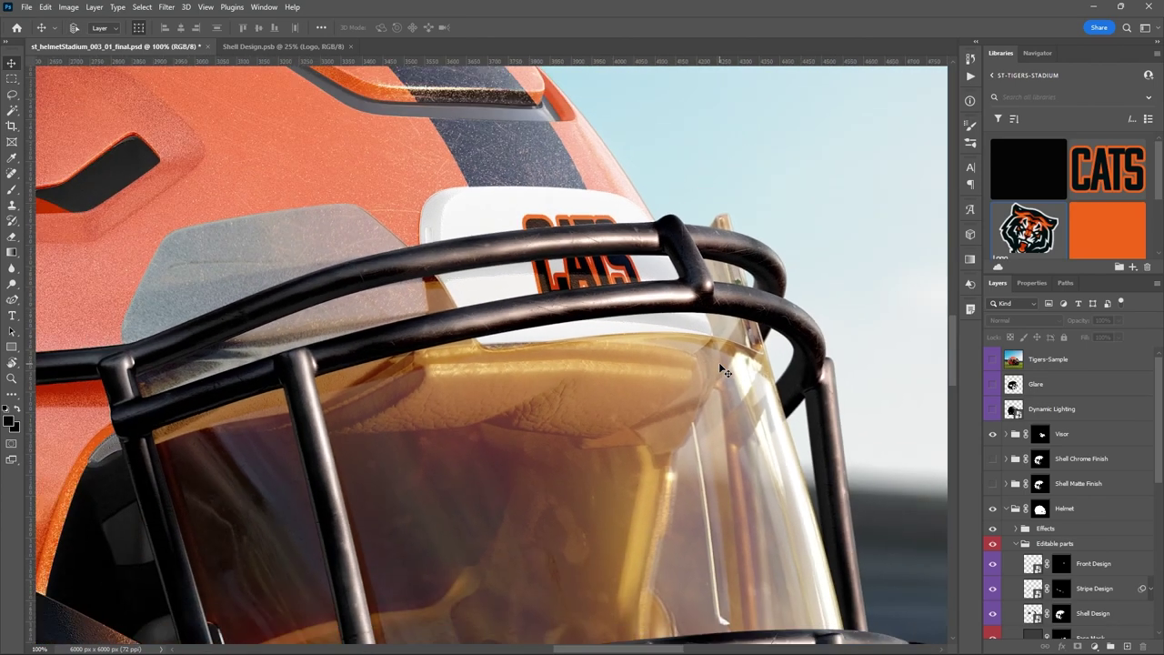
scroll(725, 372, "down", 3)
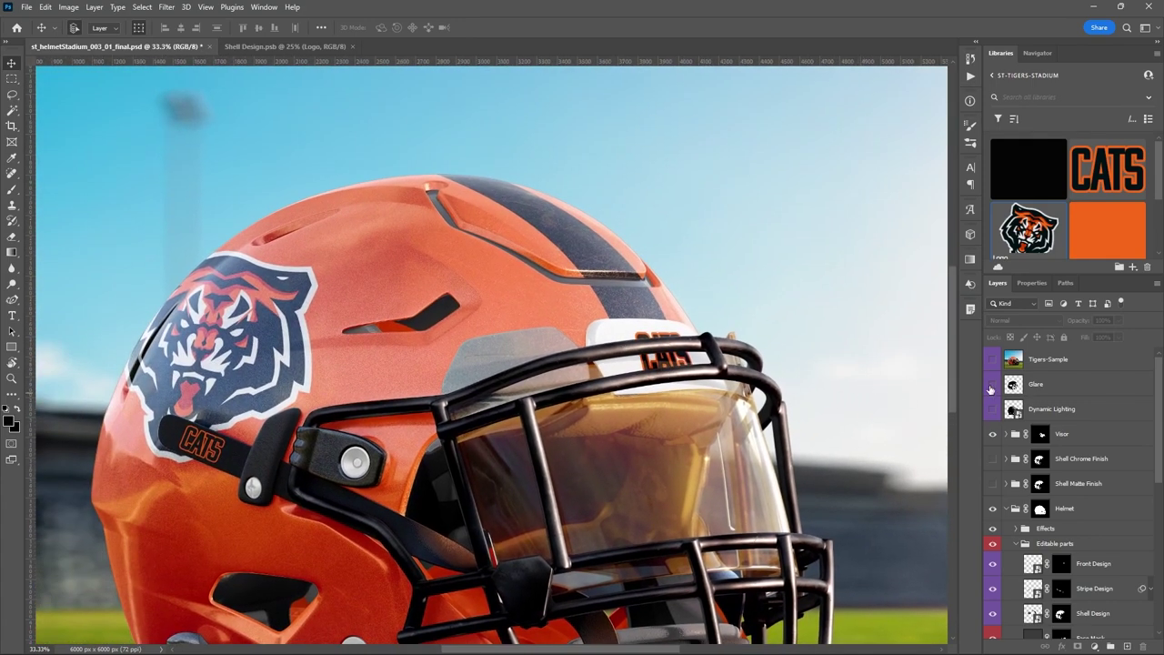
Turn on the Glare layer, toggling it to compare, and leave it visible
left_click(991, 385)
left_click(993, 386)
left_click(994, 385)
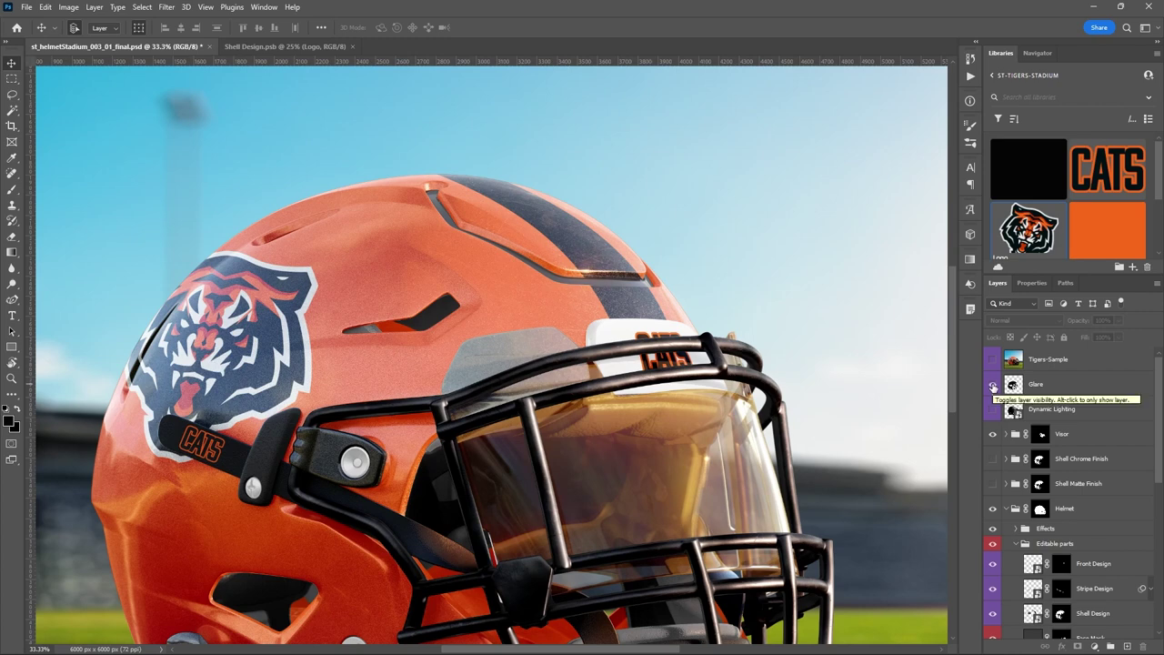
left_click(994, 386)
left_click(993, 386)
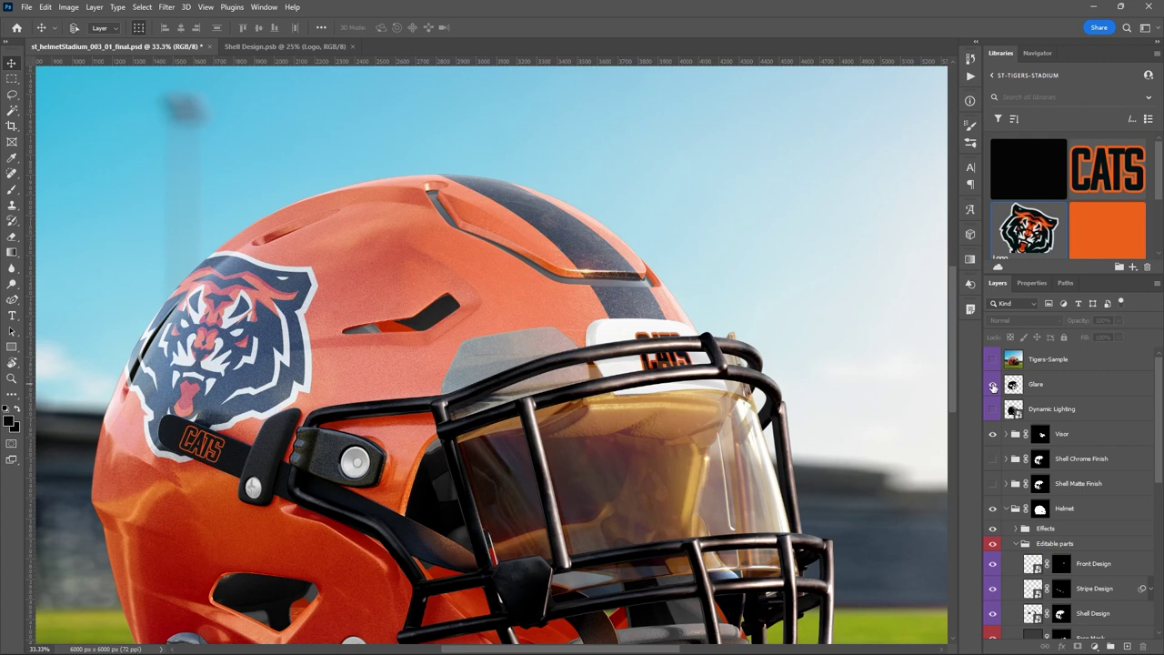
Fit the image on screen, turn on Dynamic Lighting, and close Shell Design.psb
key("ctrl+0")
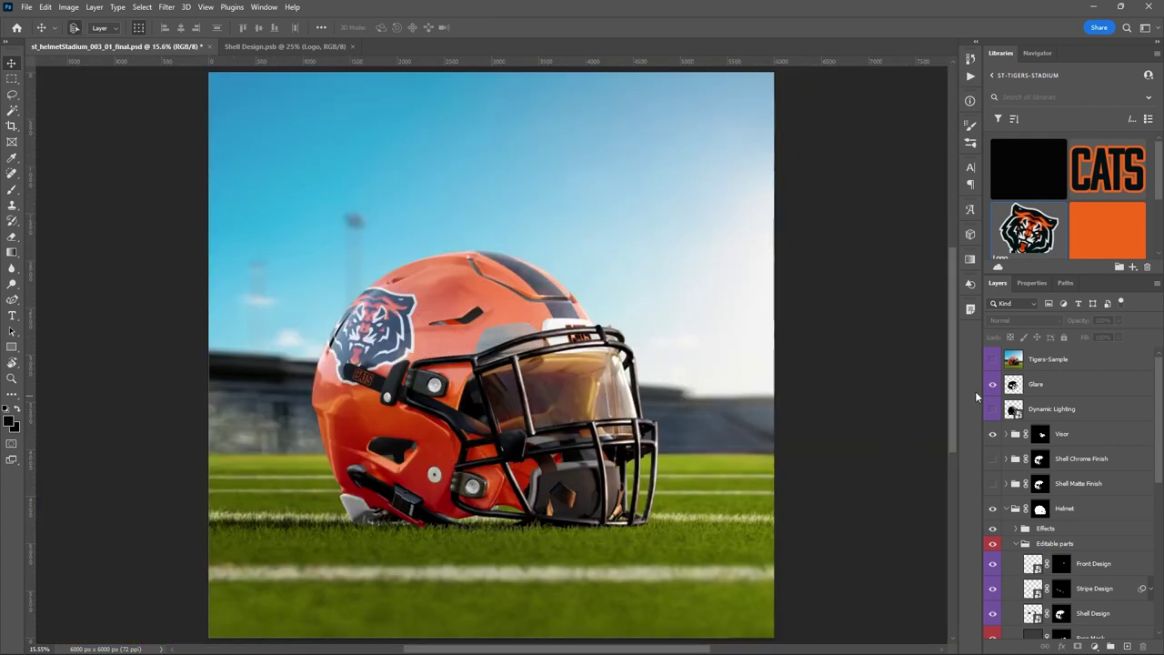
left_click(993, 411)
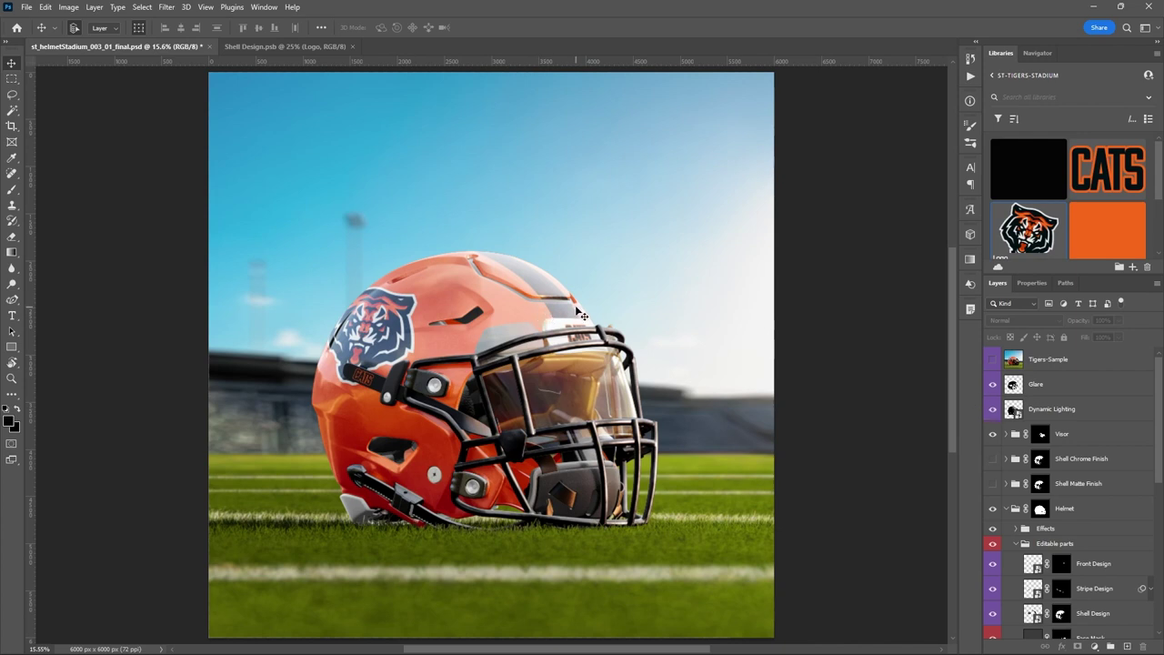
left_click(353, 47)
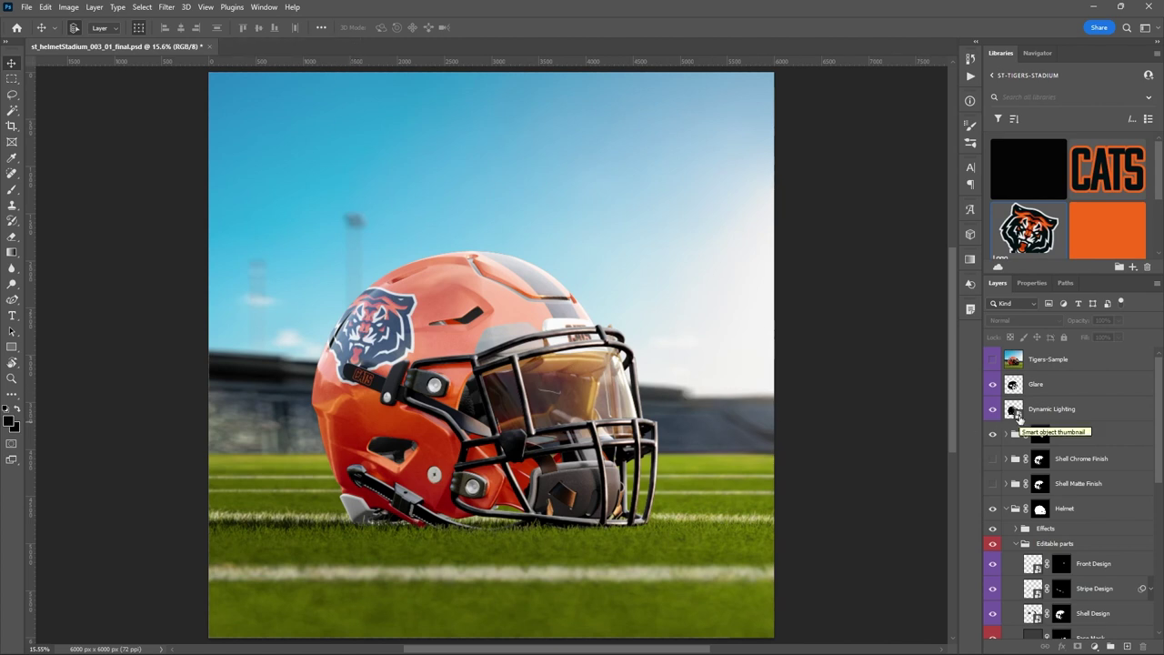
left_click(994, 409)
left_click(993, 409)
Open the Dynamic Lighting smart object and shift the Hue/Saturation 1 hue slider
double_click(1015, 410)
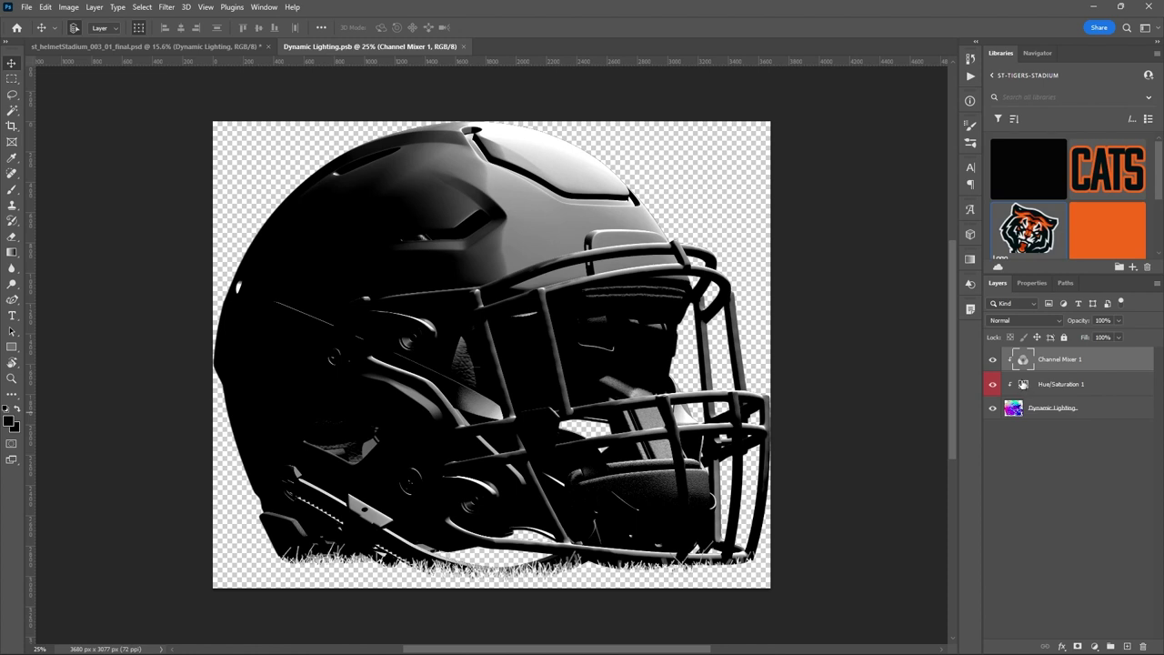
left_click(1023, 384)
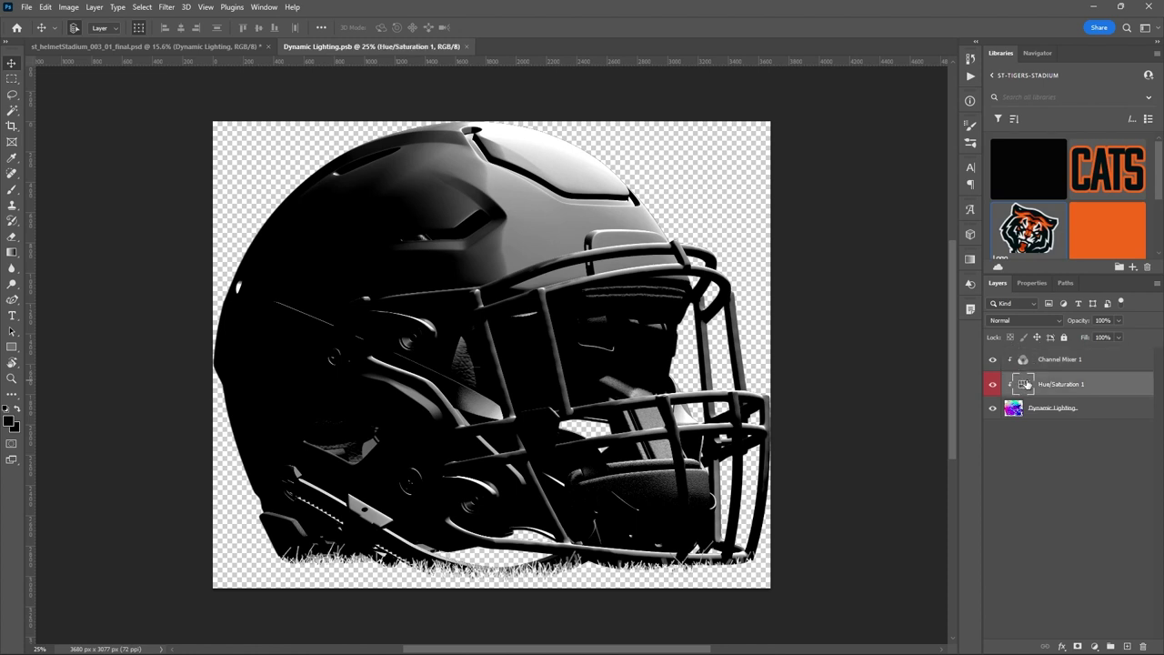
left_click(1033, 284)
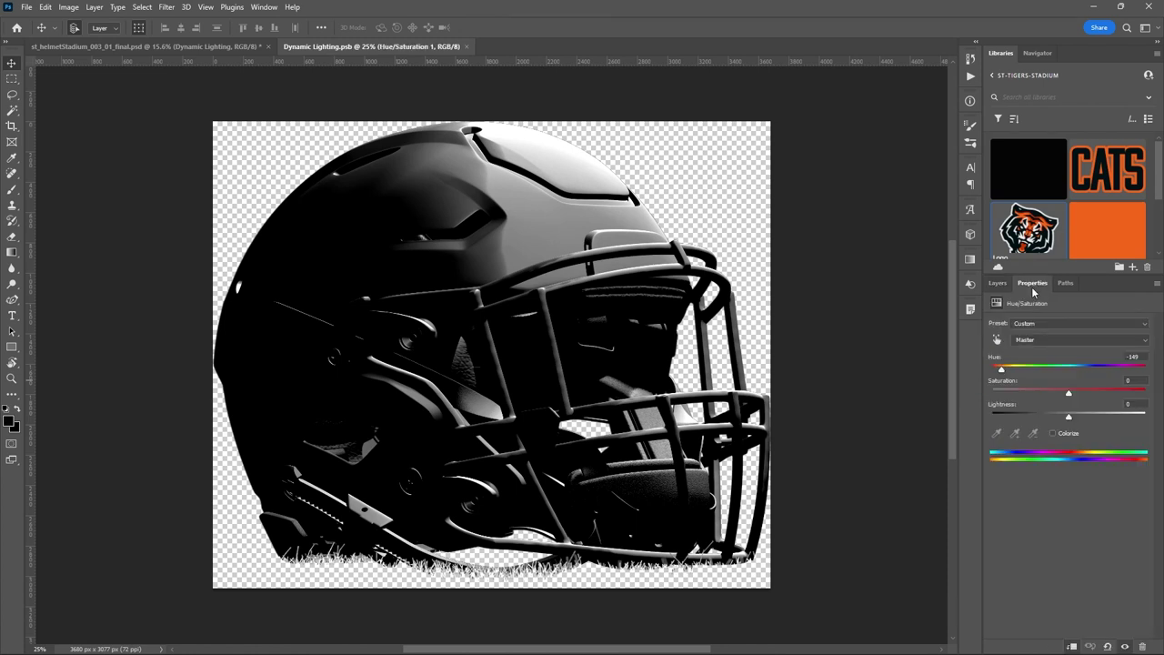
left_click(263, 7)
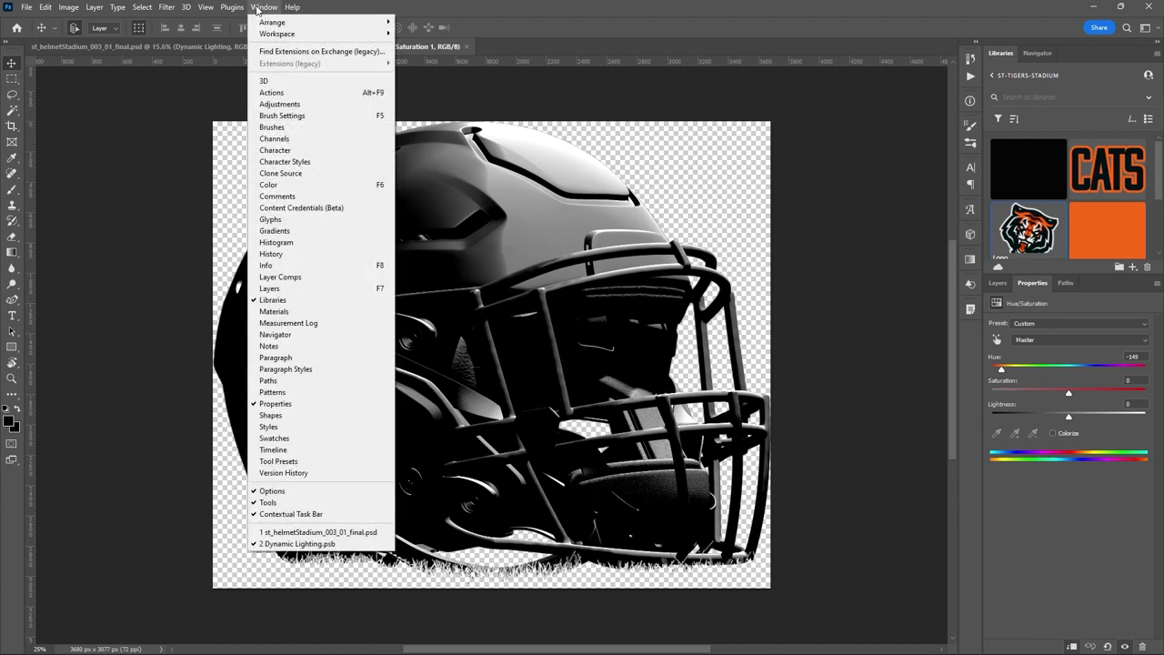
left_click(673, 34)
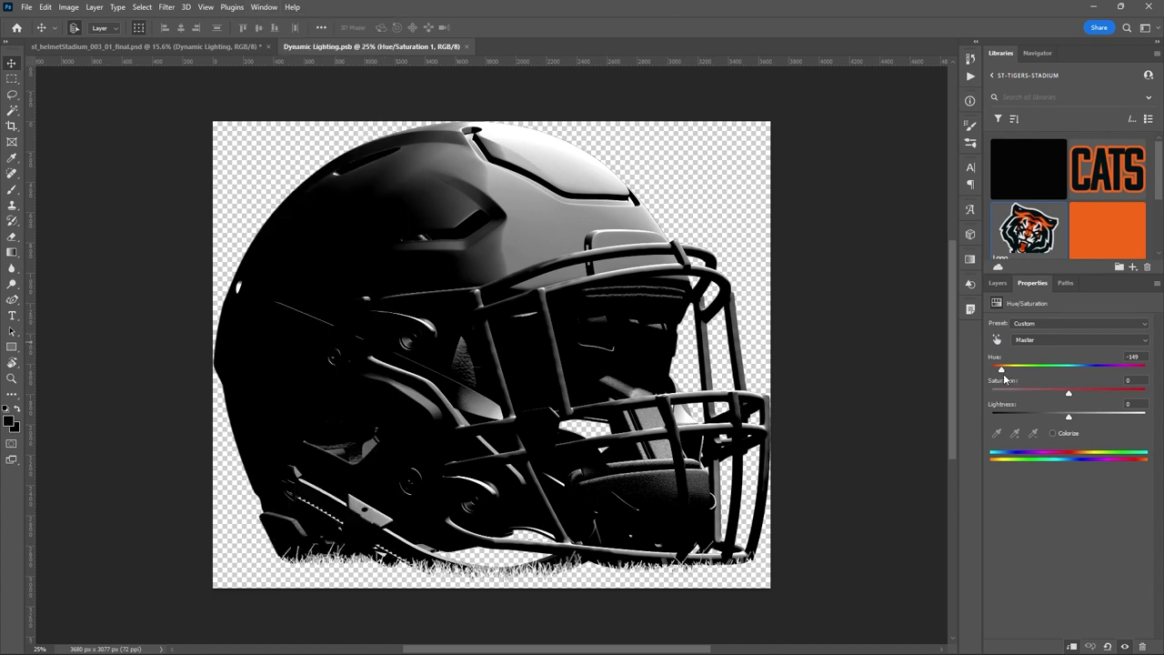
mouse_move(1001, 370)
left_mouse_down()
mouse_move(1097, 373)
mouse_move(1001, 365)
left_mouse_up()
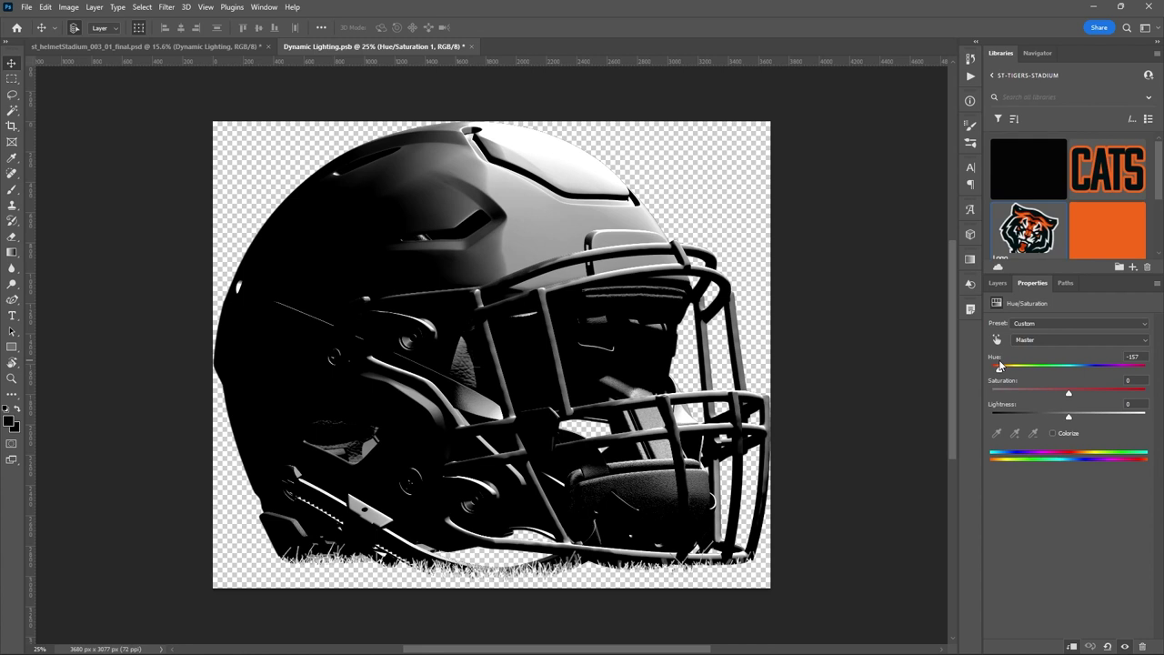
left_click_drag(1000, 366, 1089, 369)
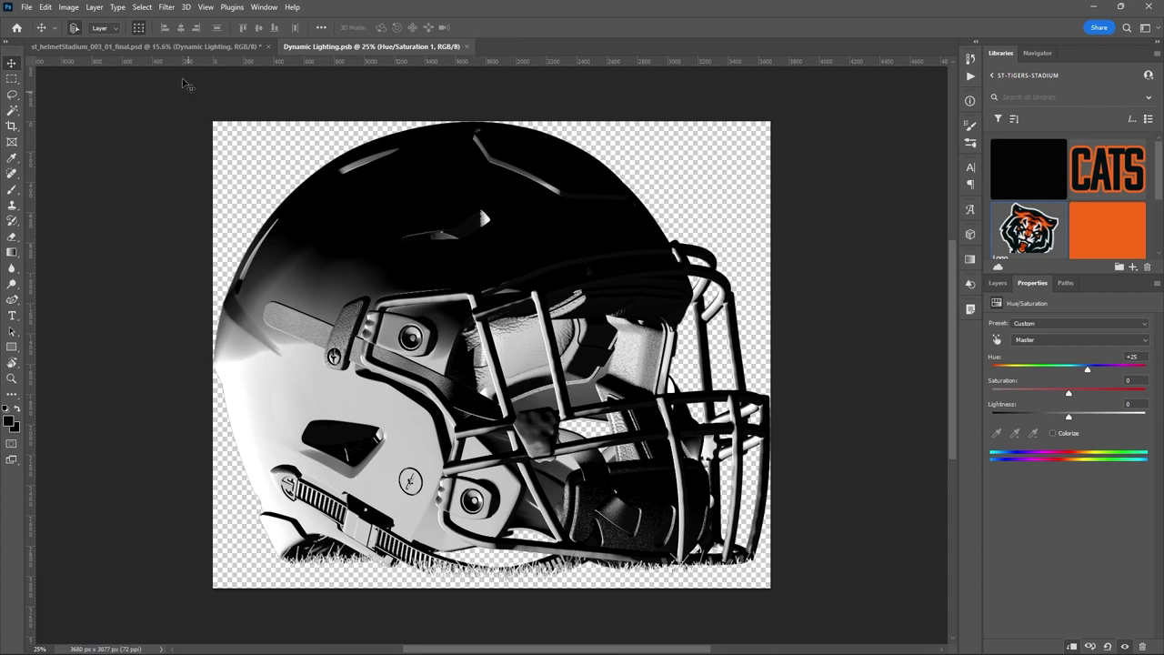
Back in the helmet mockup, toggle Dynamic Lighting to compare the relighting
left_click(185, 51)
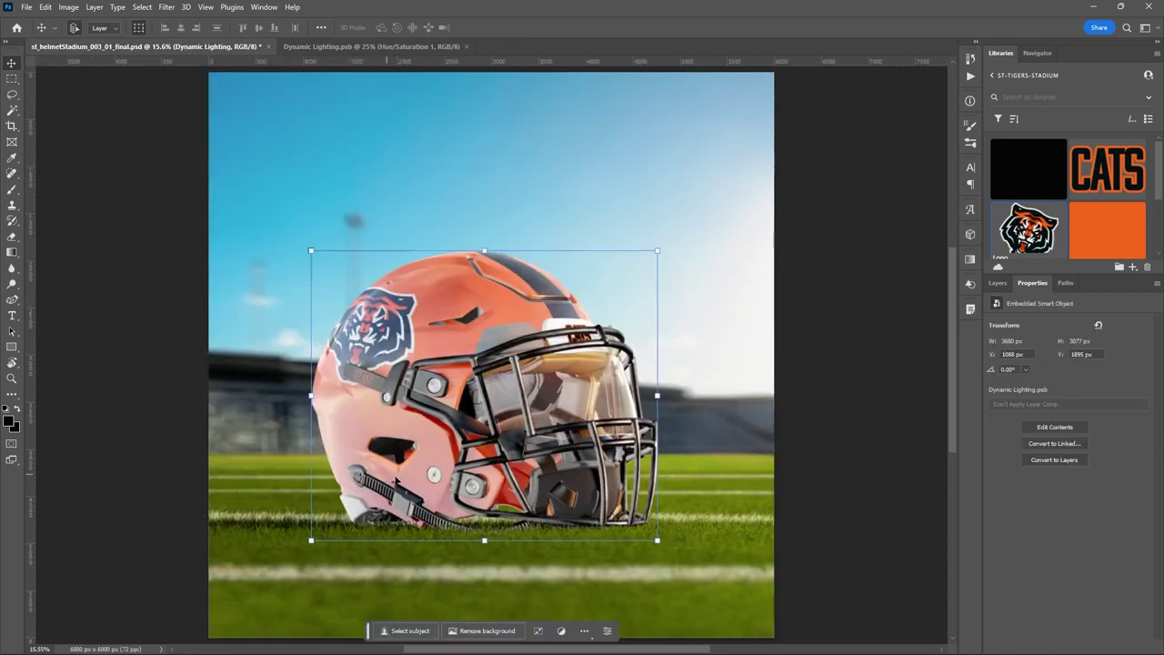
left_click(998, 283)
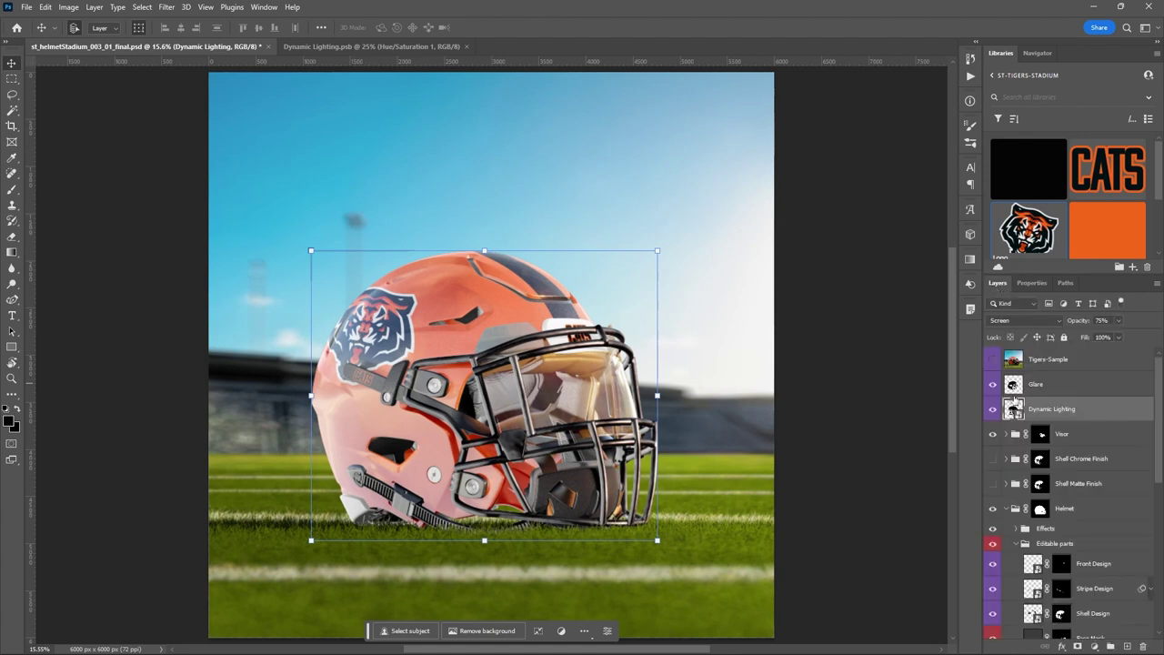
left_click(993, 412)
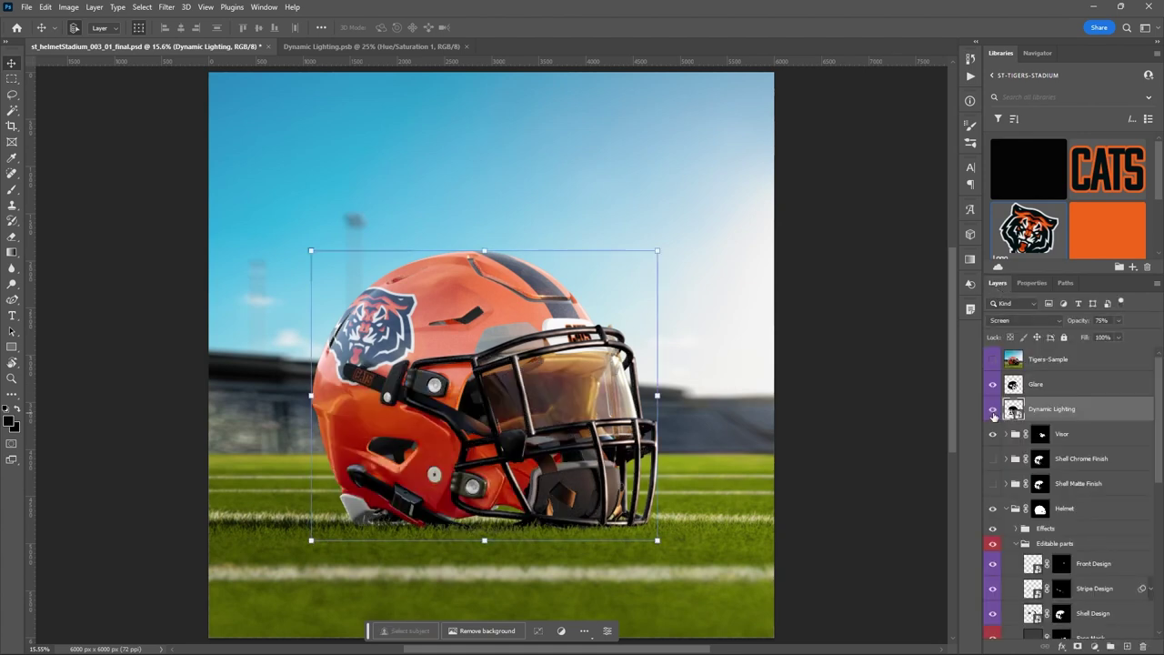
left_click(993, 411)
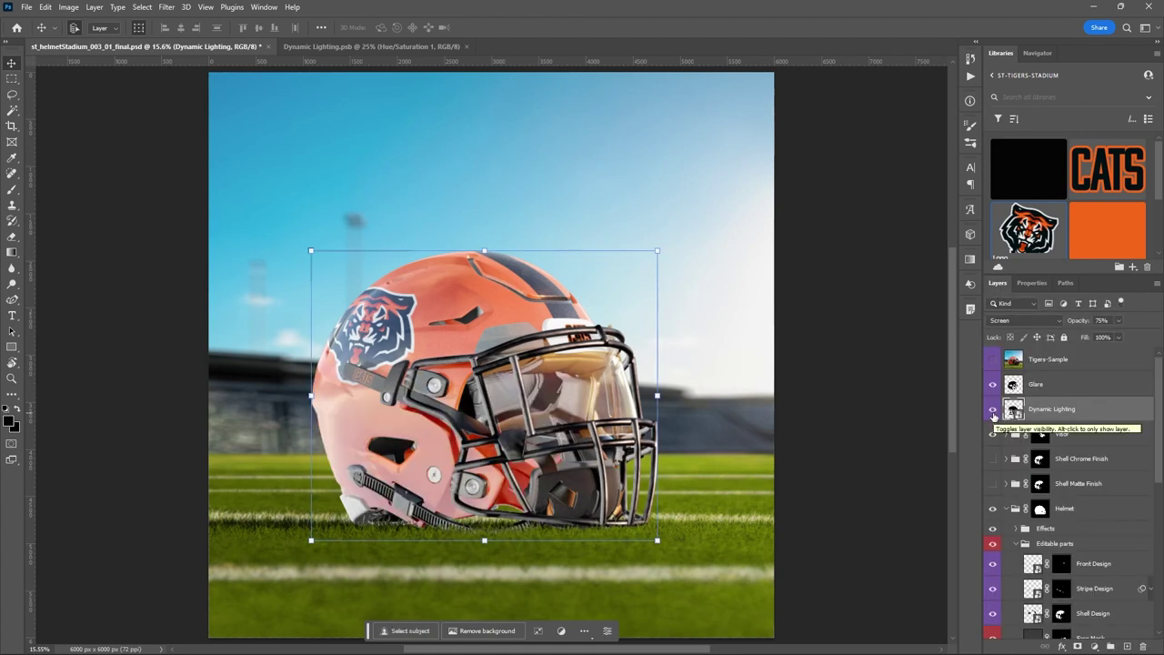
Set Hue/Saturation 1 to hue -26 and saturation +30, then save Dynamic Lighting.psb
key("ctrl+Tab")
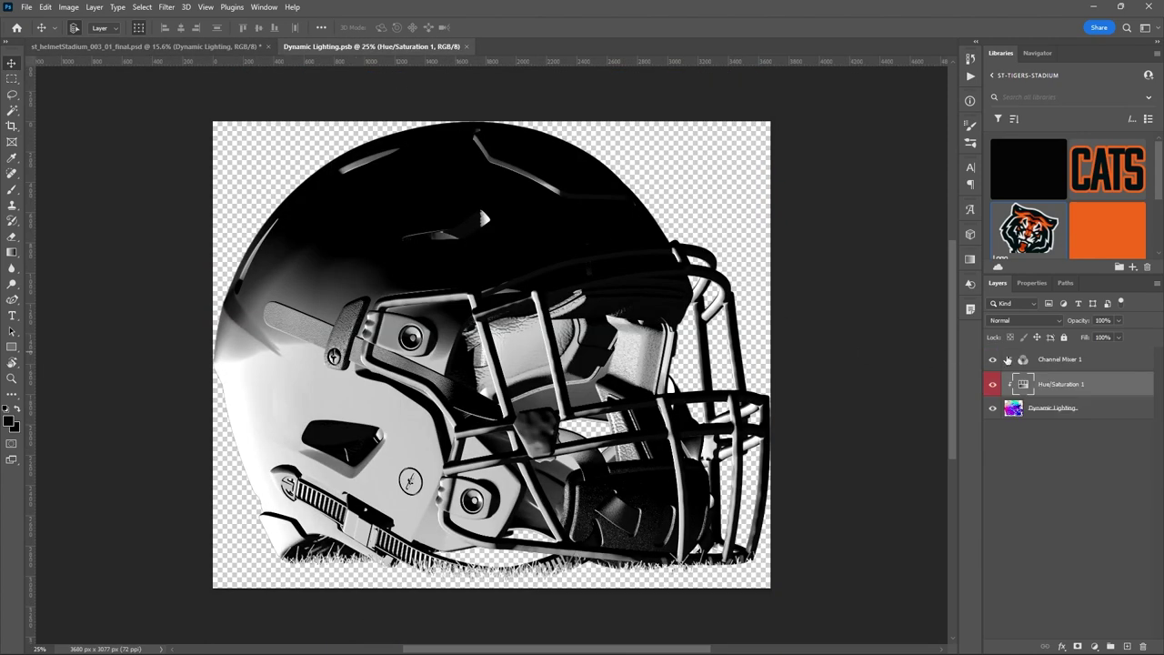
double_click(1021, 385)
mouse_move(1069, 393)
left_mouse_down()
mouse_move(1042, 377)
mouse_move(1138, 374)
left_mouse_up()
left_click_drag(1067, 393, 1068, 417)
key("ctrl+s")
Compare the helmet with and without Dynamic Lighting, leaving the layer on
left_click(181, 50)
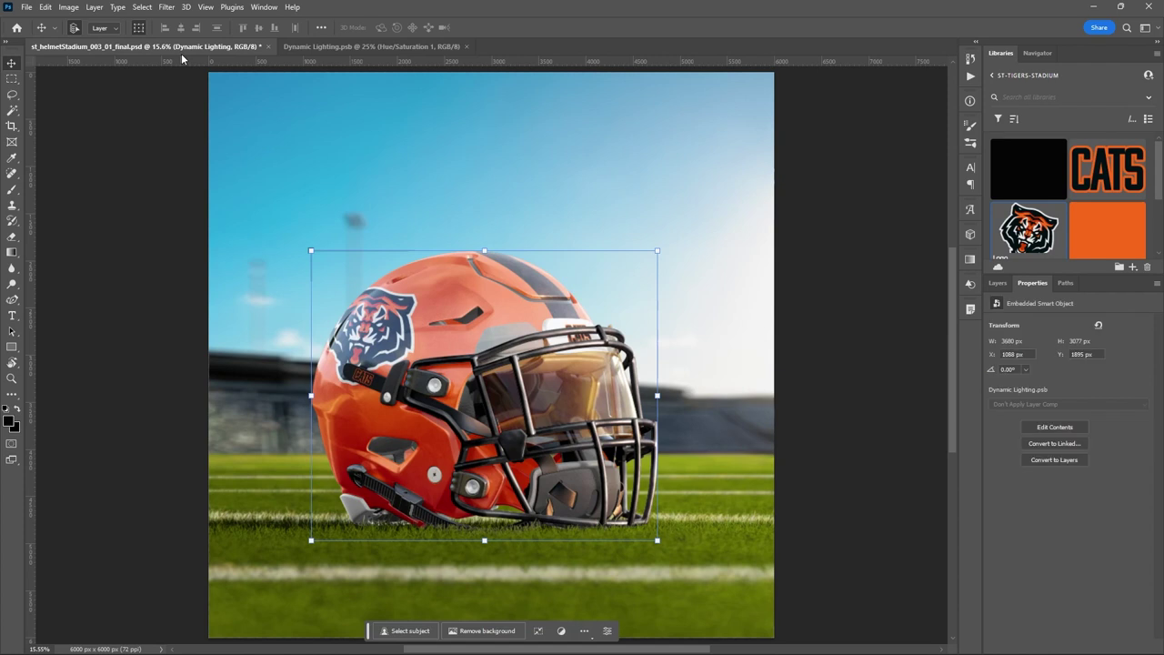
left_click(998, 284)
left_click(992, 412)
left_click(992, 412)
left_click(992, 412)
left_click(992, 412)
left_click(992, 412)
left_click(991, 411)
left_click(992, 412)
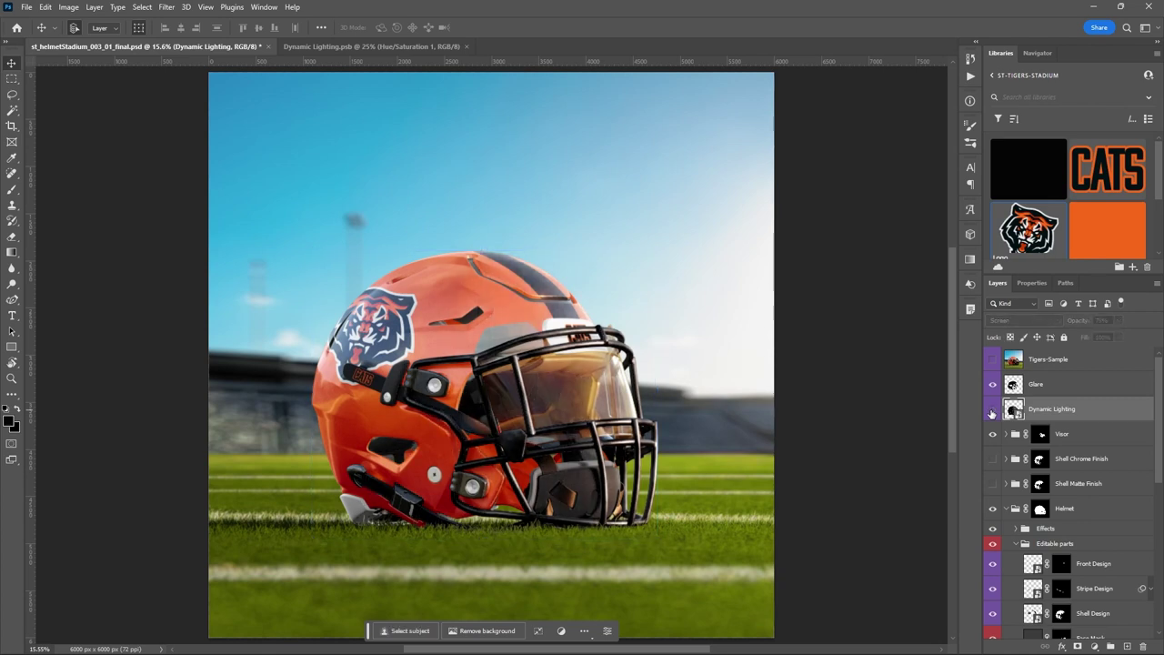
left_click(991, 412)
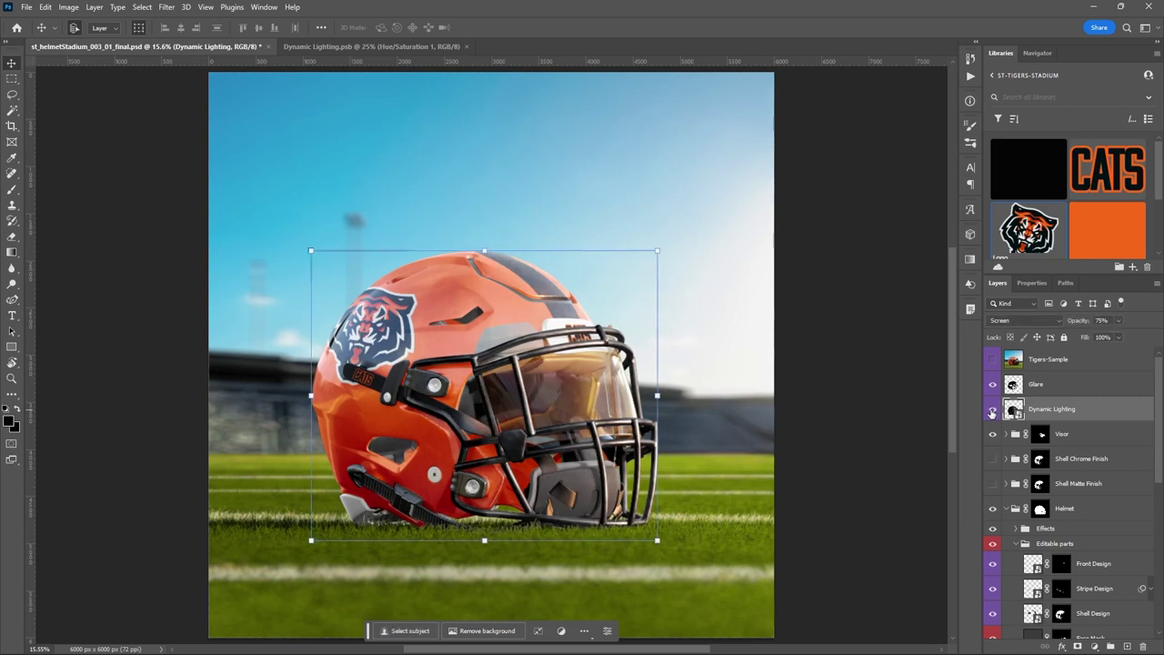
left_click(992, 411)
left_click(991, 412)
left_click(992, 411)
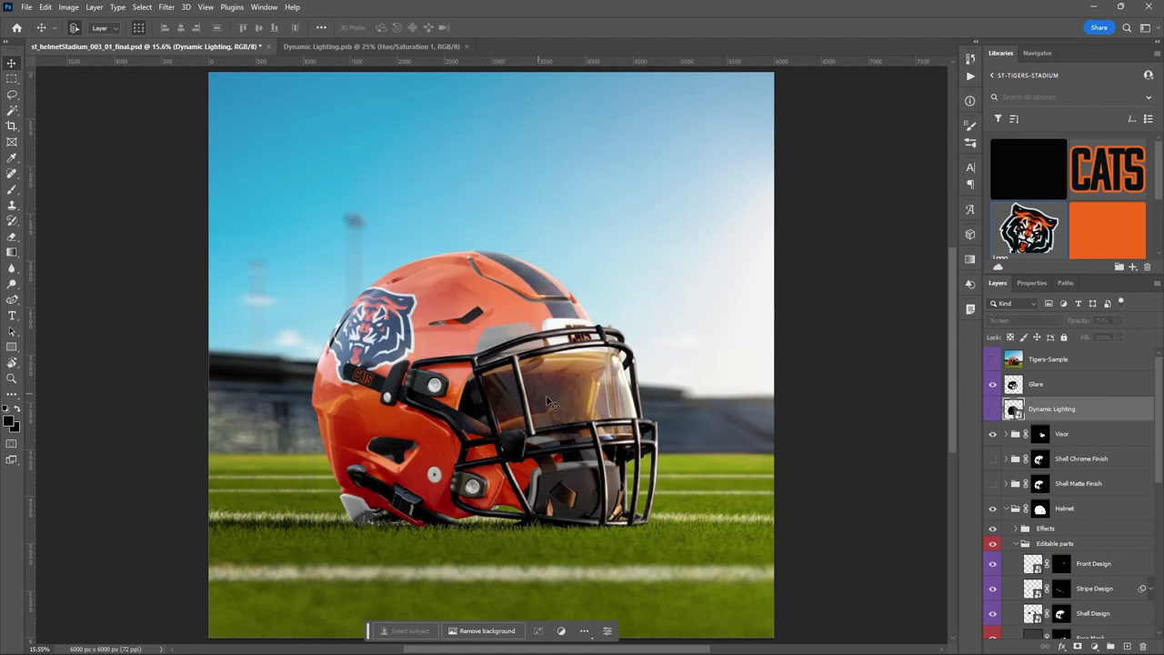
left_click(993, 412)
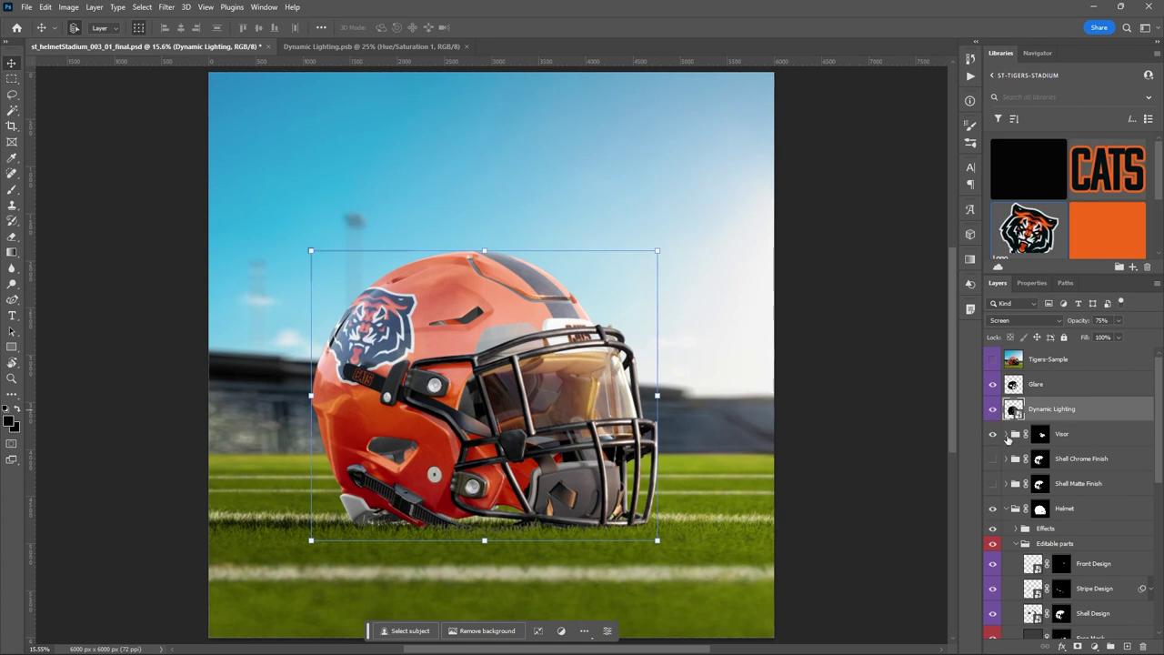
Expand the Visor group and toggle the visor, Glare, Reflections and Shadows to compare
left_click(993, 436)
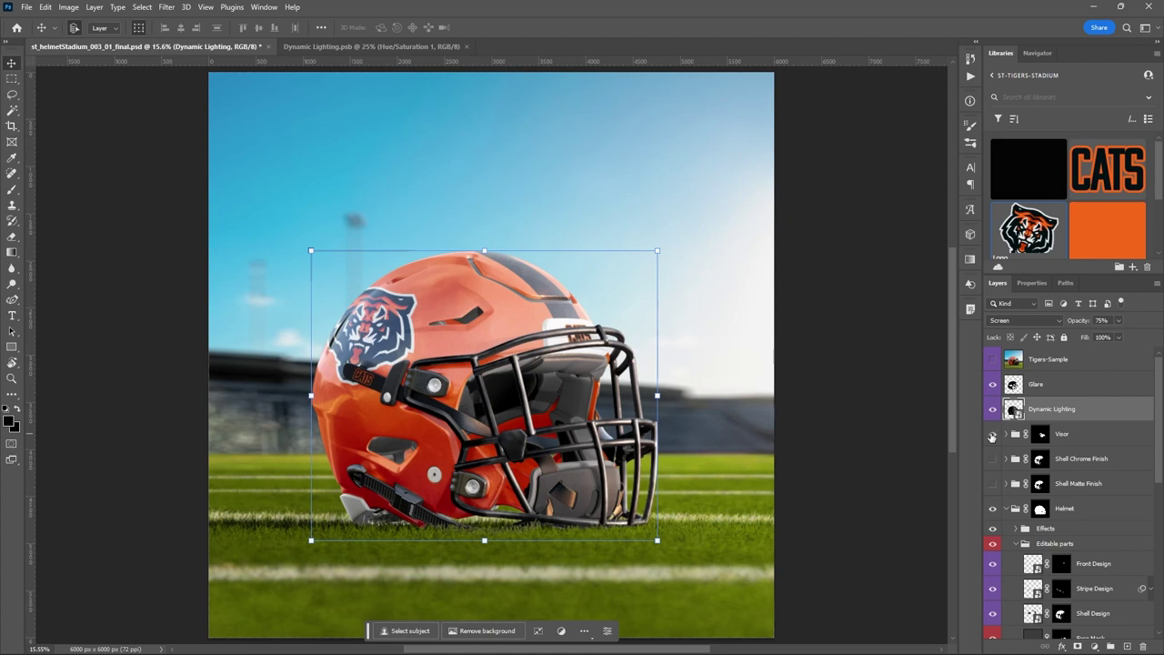
left_click(993, 436)
left_click(1005, 434)
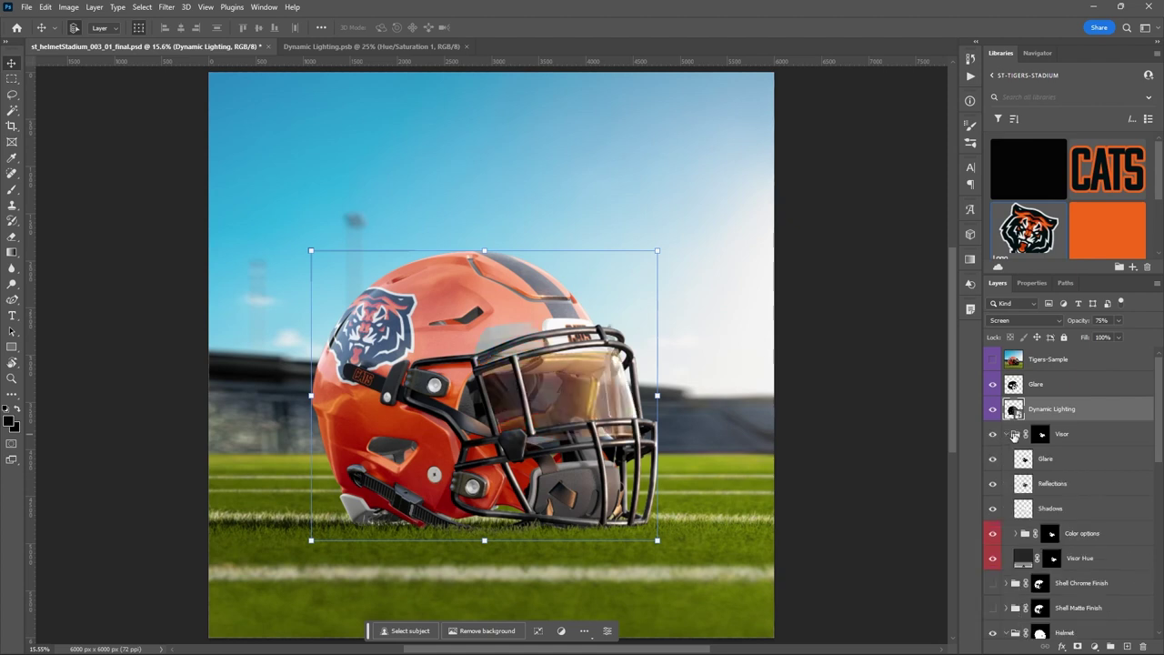
scroll(991, 400, "down", 2)
left_click(993, 386)
left_click(992, 385)
left_click(993, 414)
left_click(992, 412)
left_click(993, 436)
left_click(993, 436)
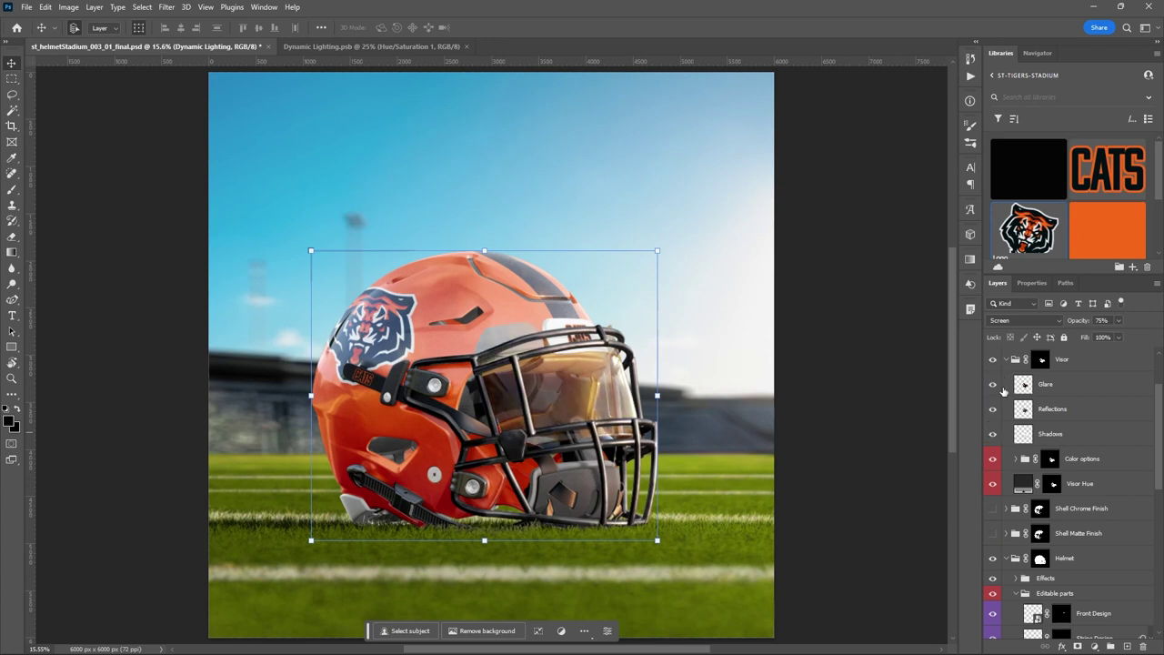
Recheck Glare and Reflections, leaving all visible, and select the Visor Hue layer
left_click(992, 386)
left_click(992, 386)
left_click(993, 386)
left_click(992, 409)
left_click(992, 385)
left_click(993, 407)
scroll(1073, 409, "down", 3)
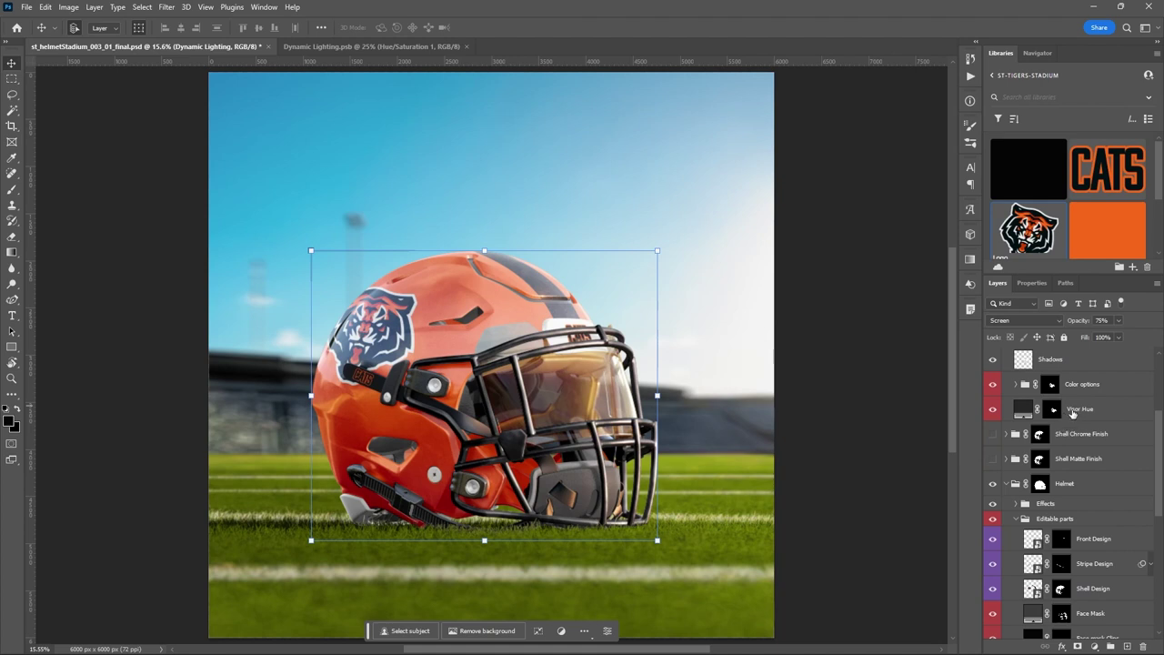
left_click(1074, 412)
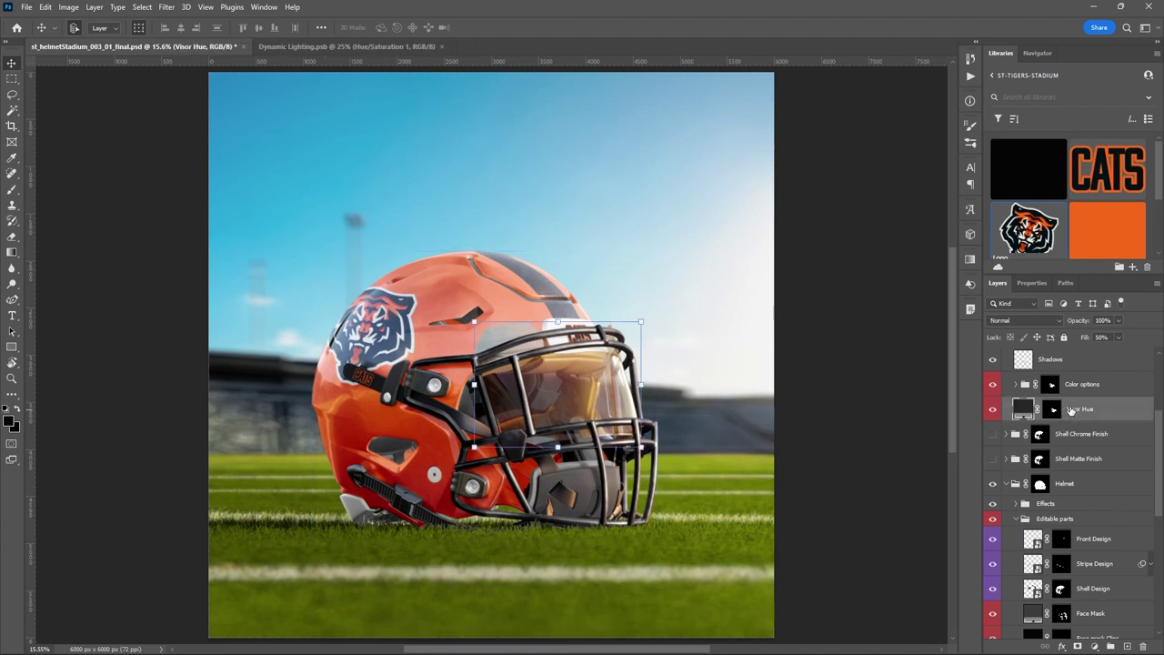
Try library swatches on Visor Hue, settling on orange
left_click(1090, 235)
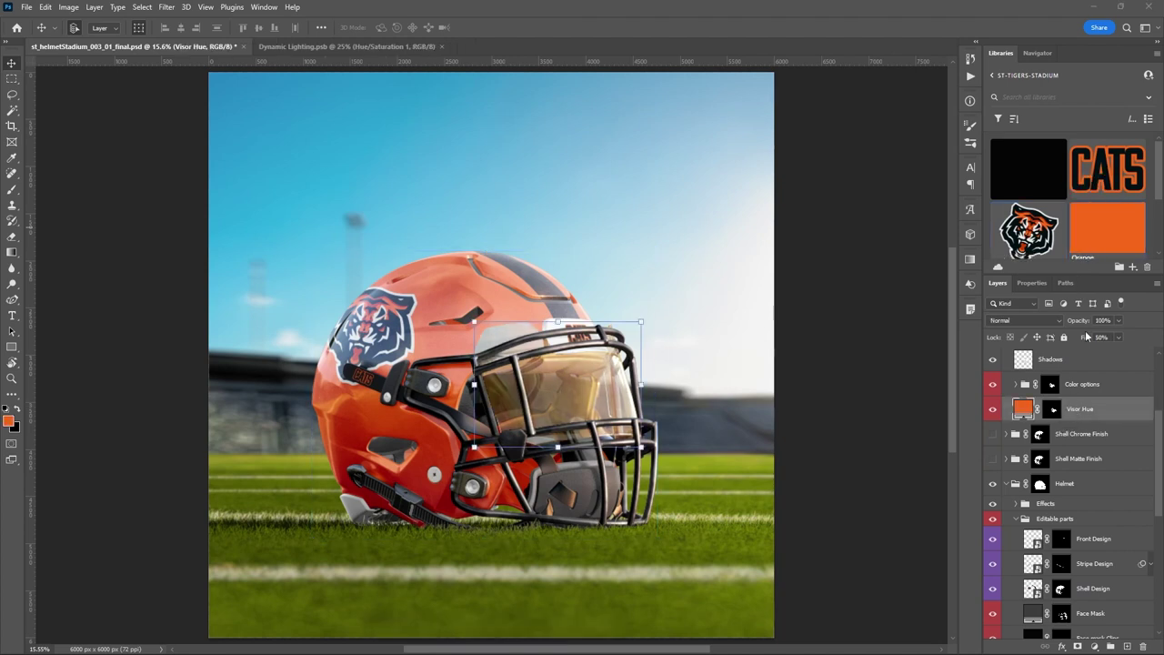
left_click(1023, 159)
scroll(1058, 219, "down", 2)
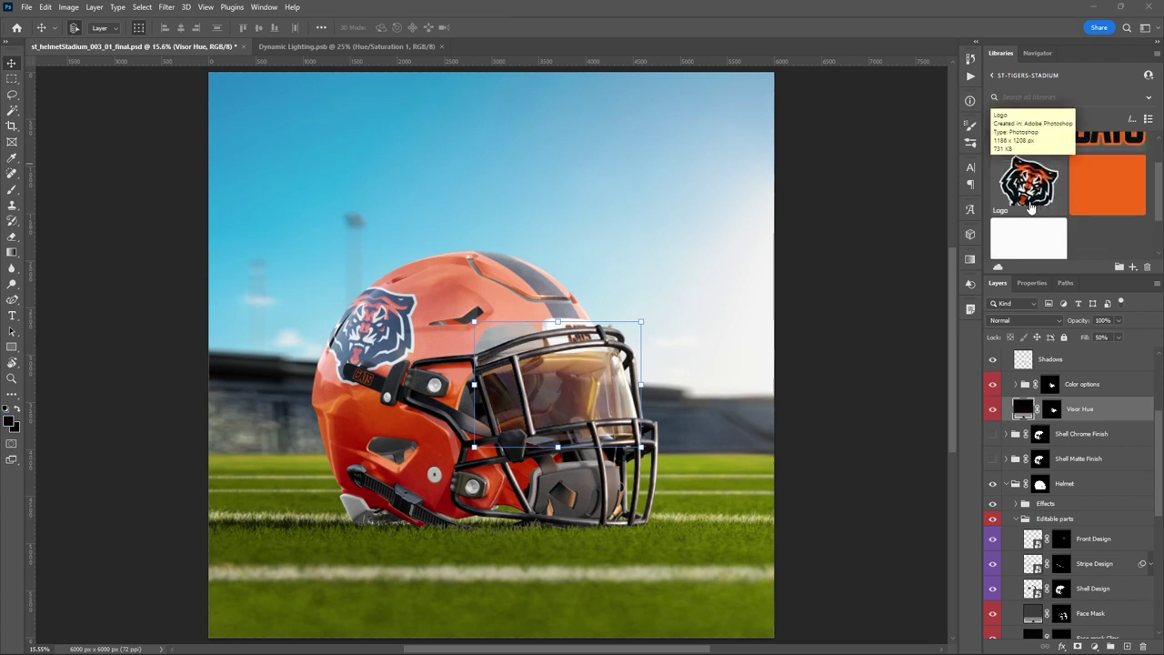
left_click(1028, 238)
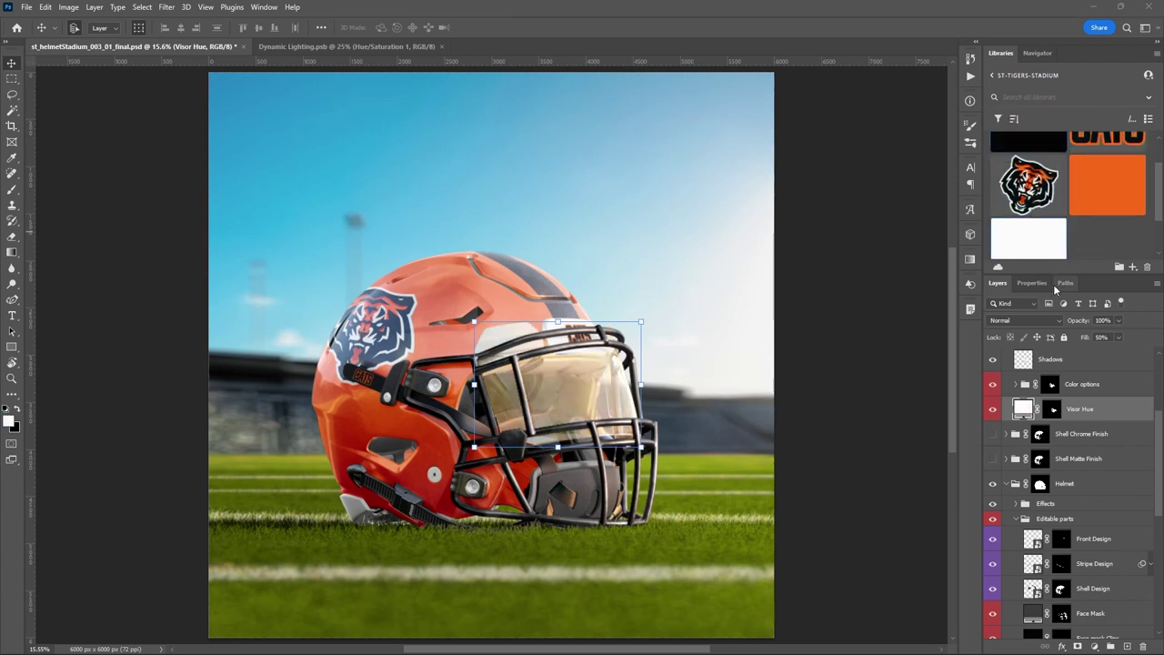
left_click(1107, 185)
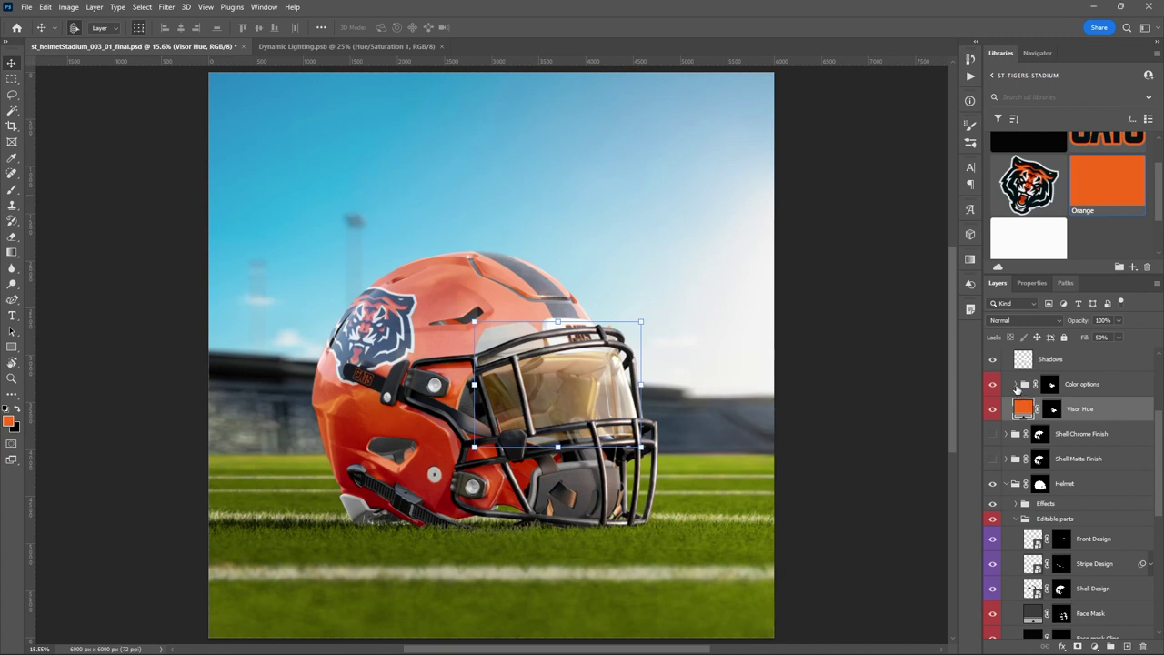
In the Color options group, fill the Color layer black after trying white and orange
left_click(1017, 384)
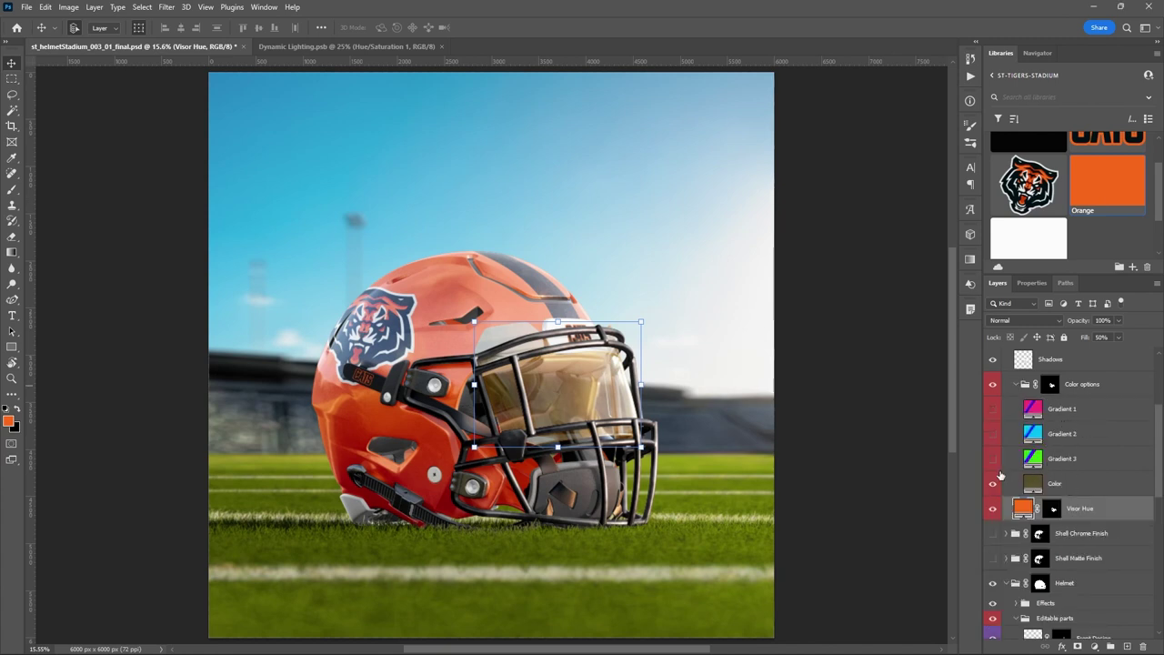
left_click(1073, 483)
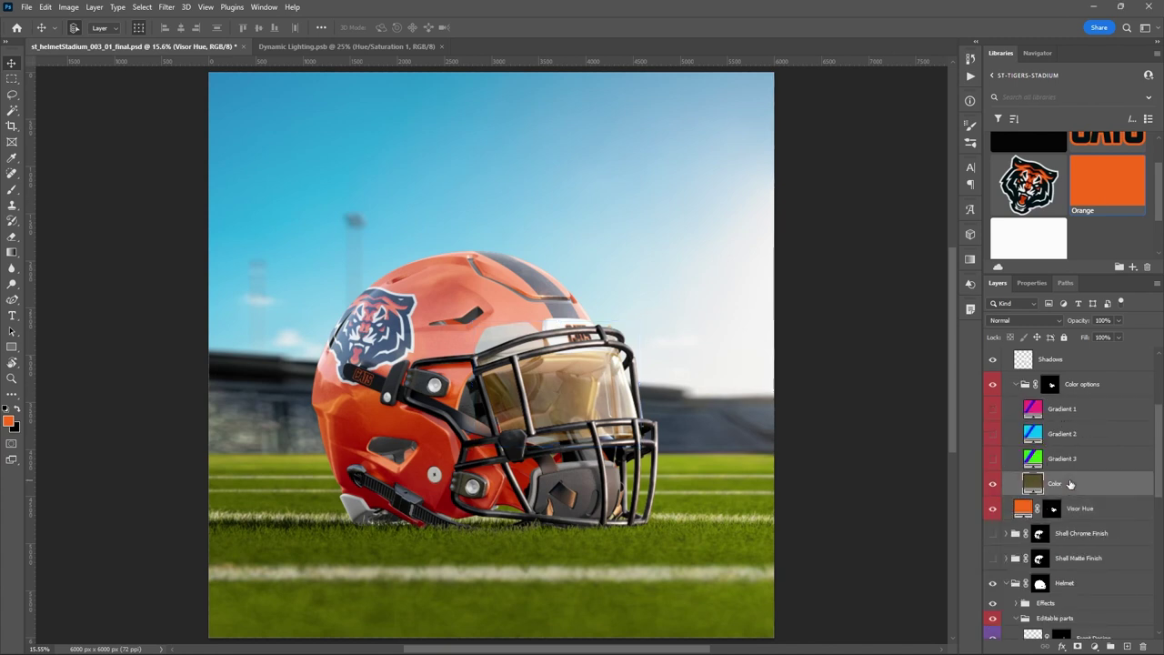
left_click(1017, 244)
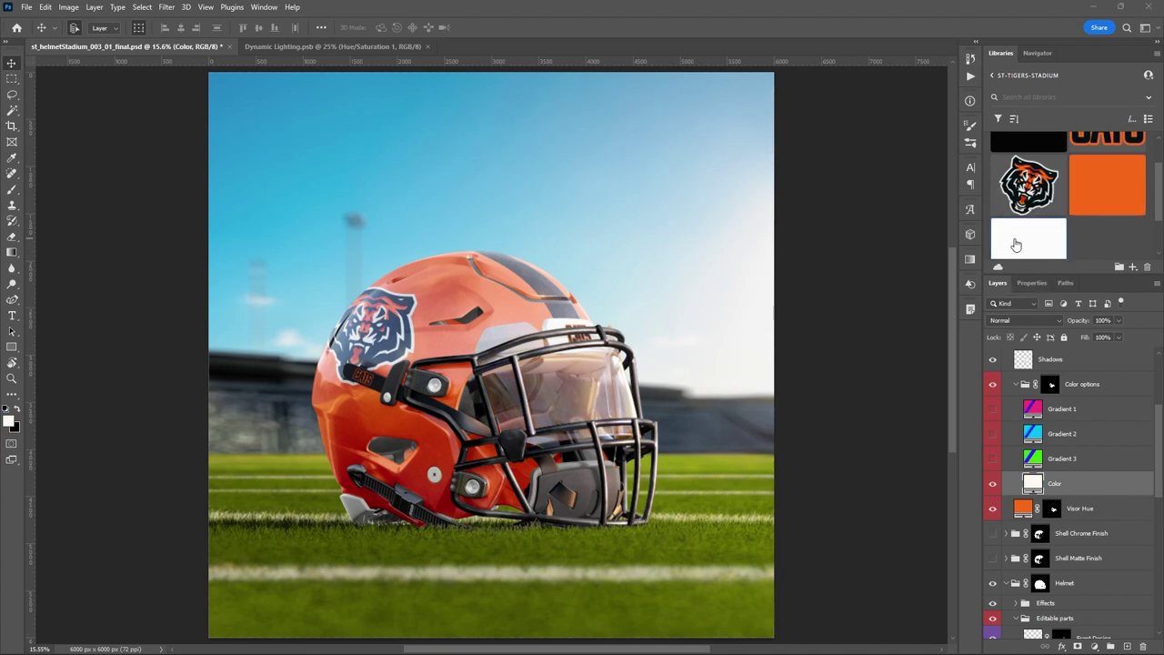
left_click(1103, 197)
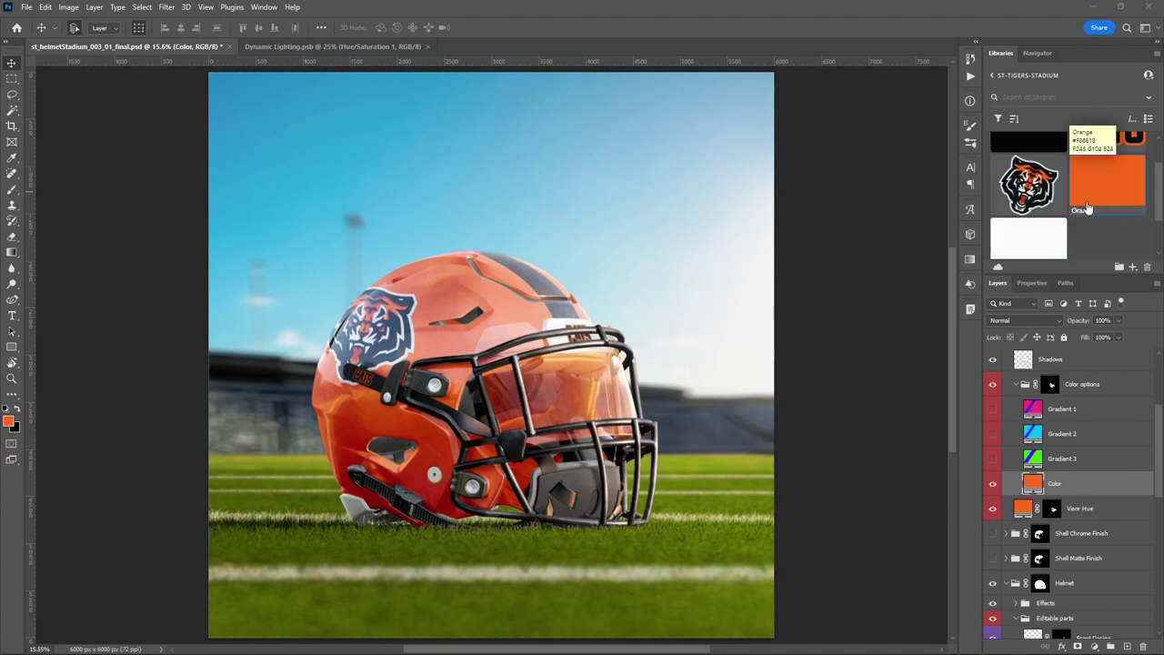
scroll(1028, 164, "up", 2)
left_click(1026, 165)
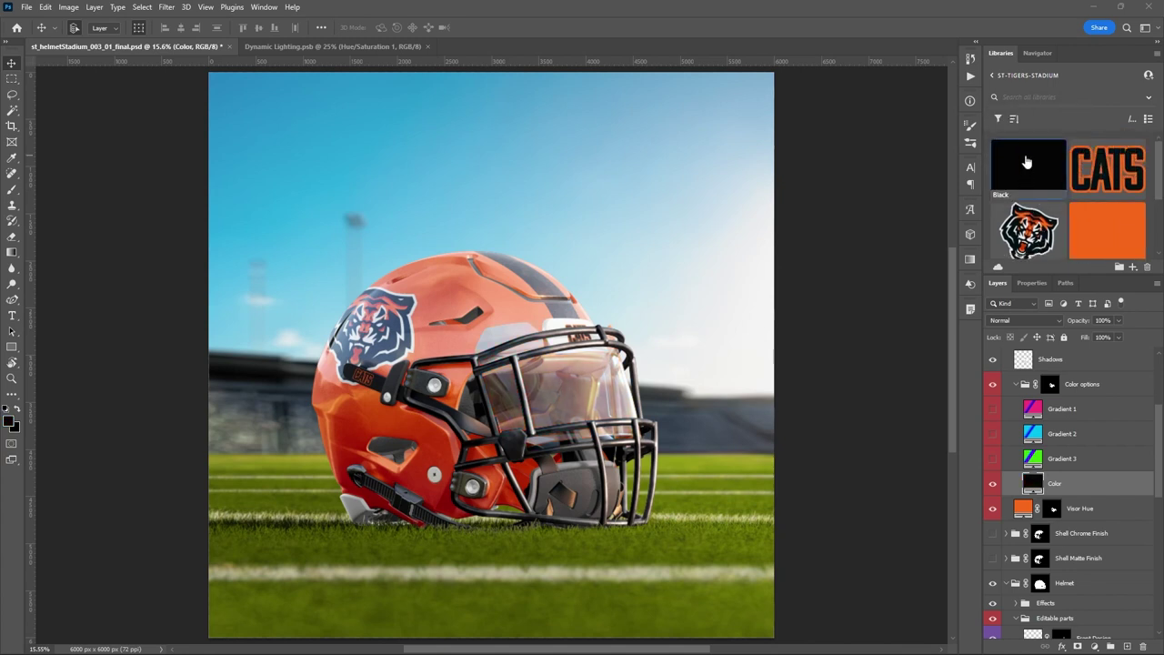
Preview Gradients 1, 2 and 3 on the visor, leaving Gradient 3 visible
left_click(993, 459)
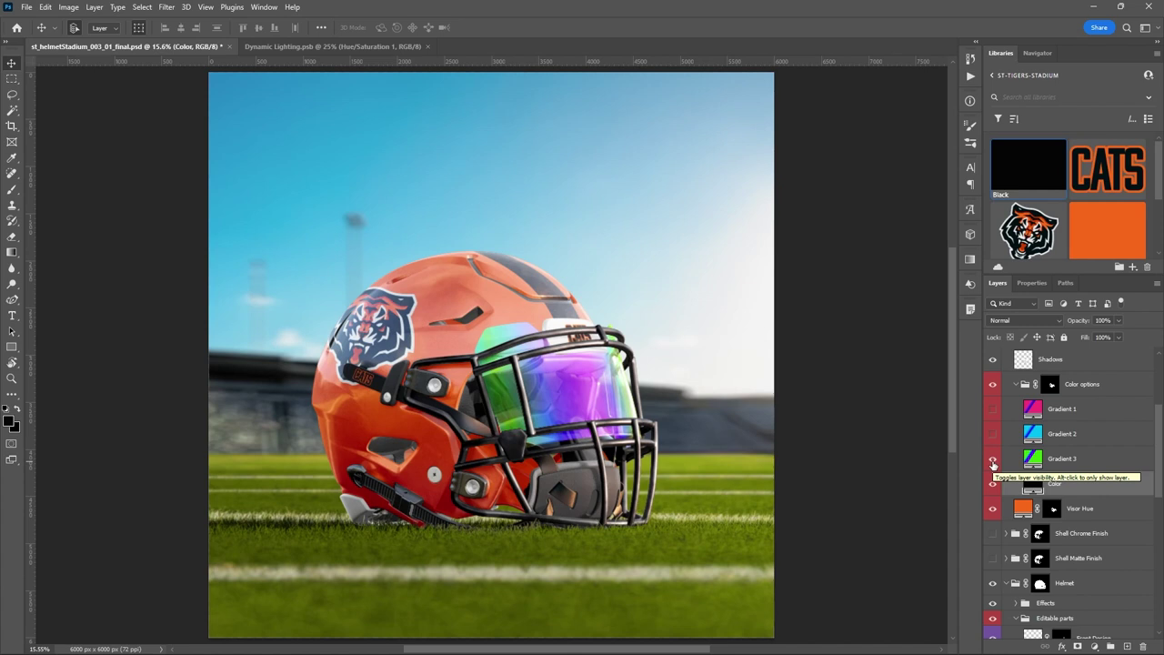
left_click(993, 459)
left_click(992, 435)
left_click(992, 435)
left_click(993, 409)
left_click(992, 411)
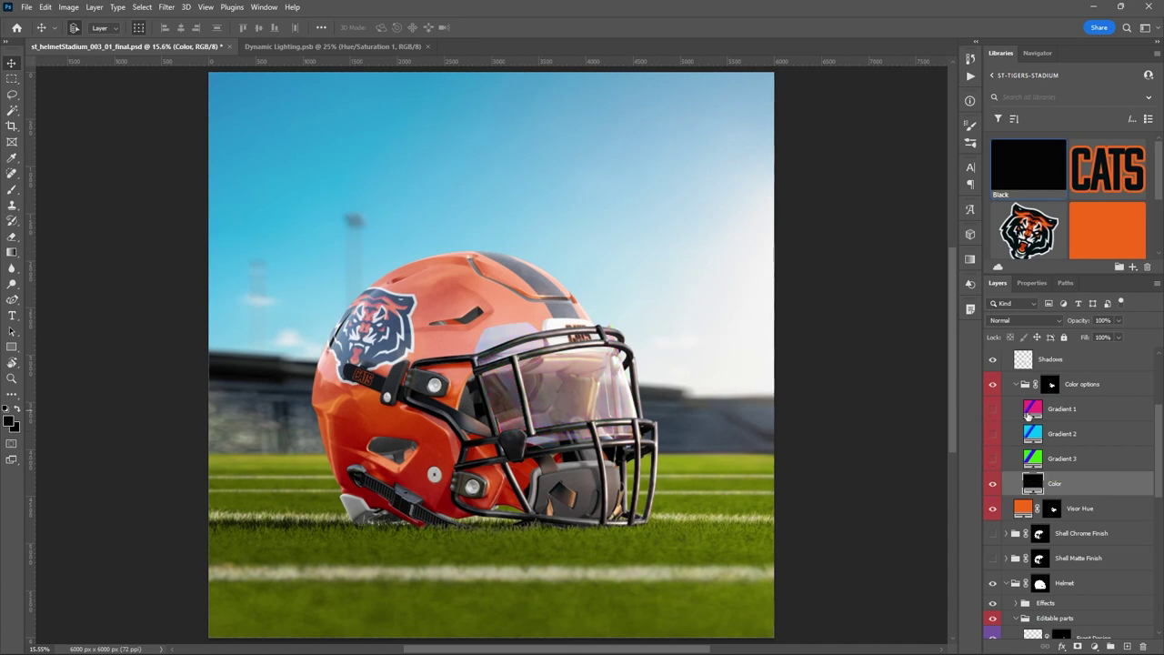
left_click(993, 460)
In Gradient 3's editor, move stops to locations 65, 47, 33, 23 and 19
double_click(1031, 461)
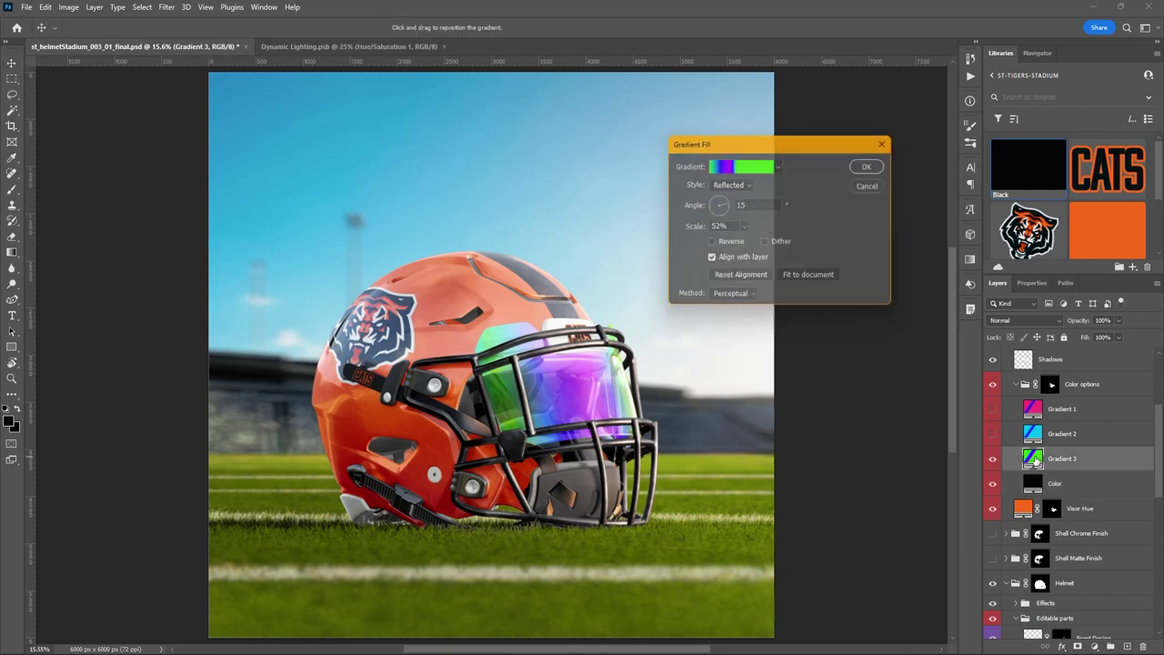
left_click(742, 161)
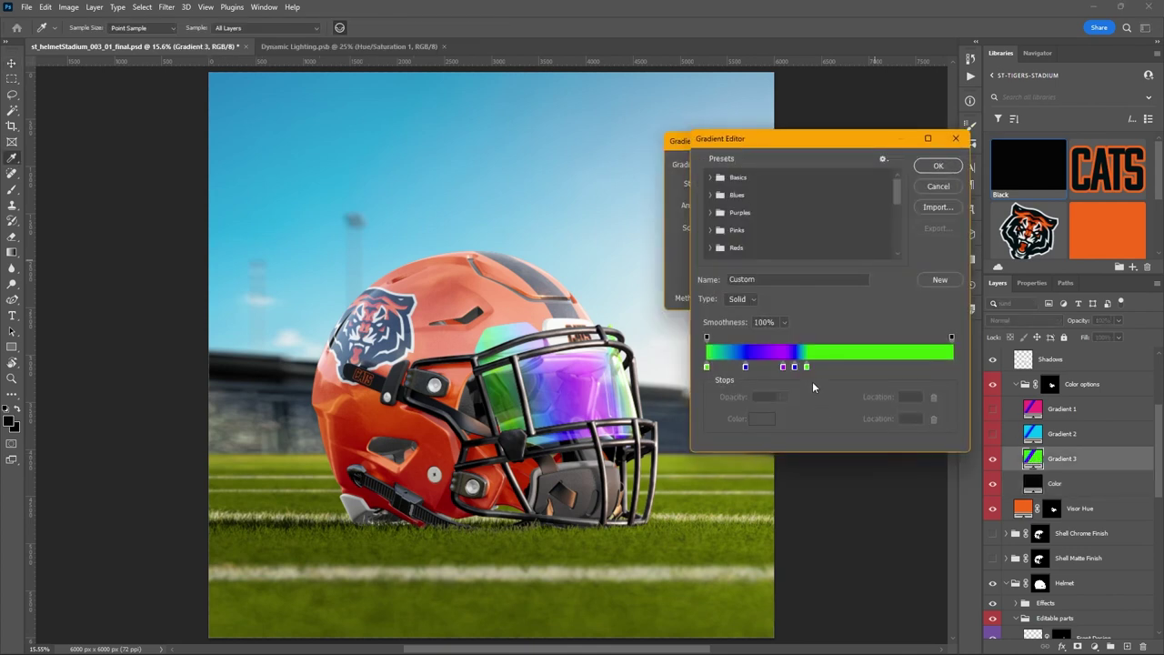
left_click_drag(806, 366, 865, 368)
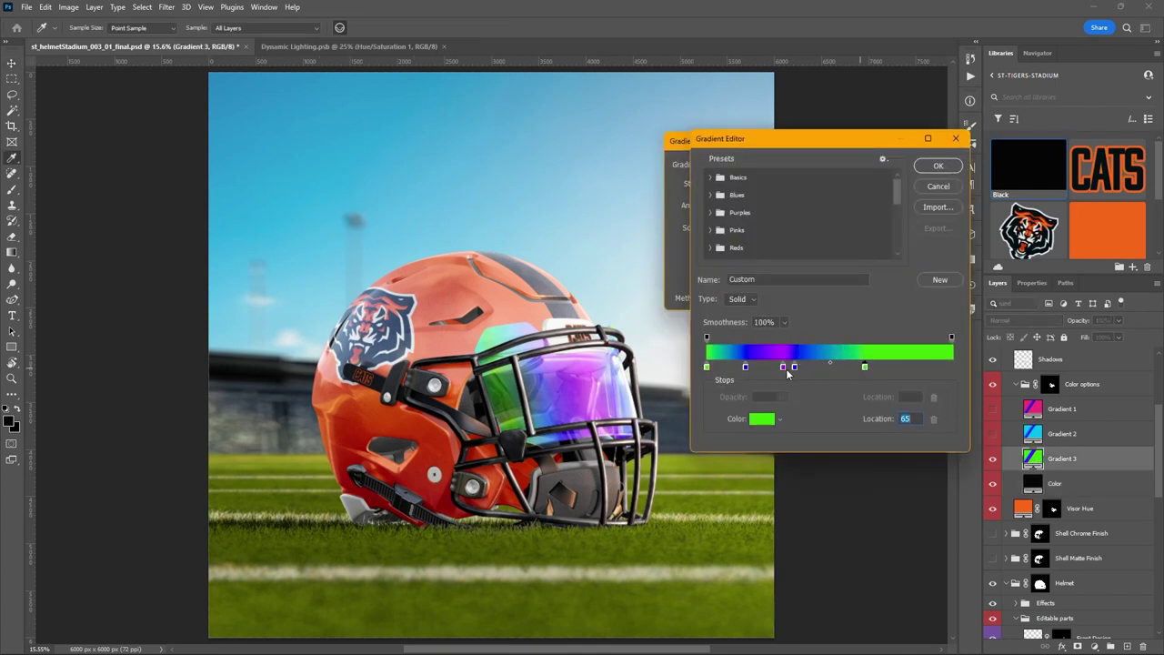
left_click_drag(795, 368, 821, 367)
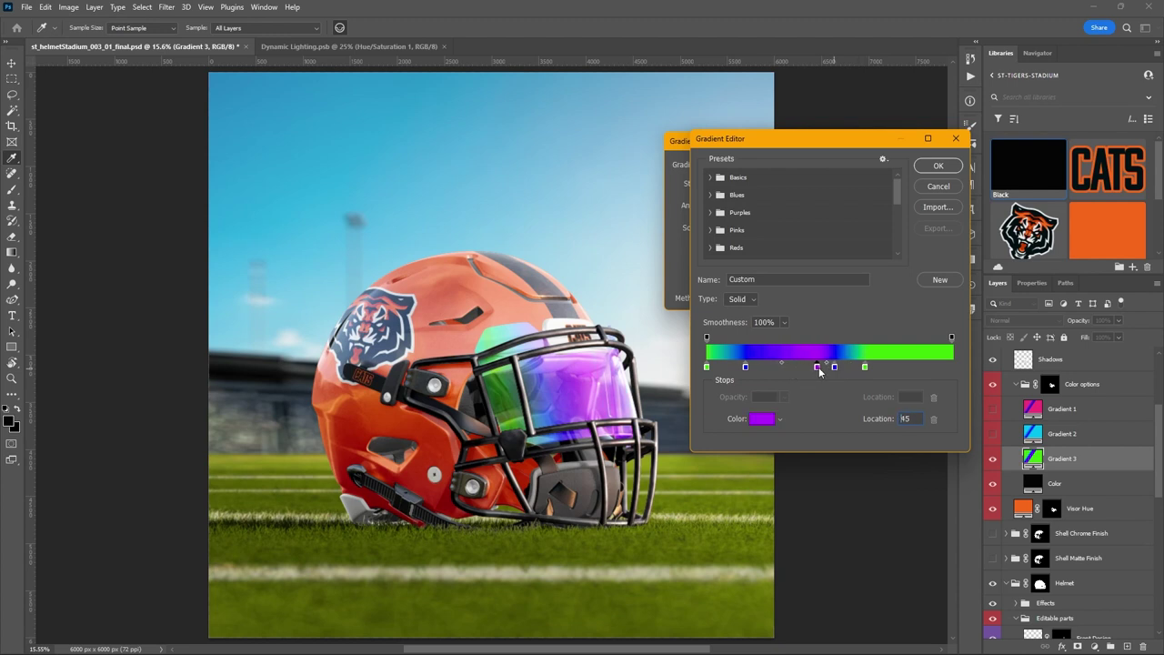
left_click_drag(746, 367, 788, 367)
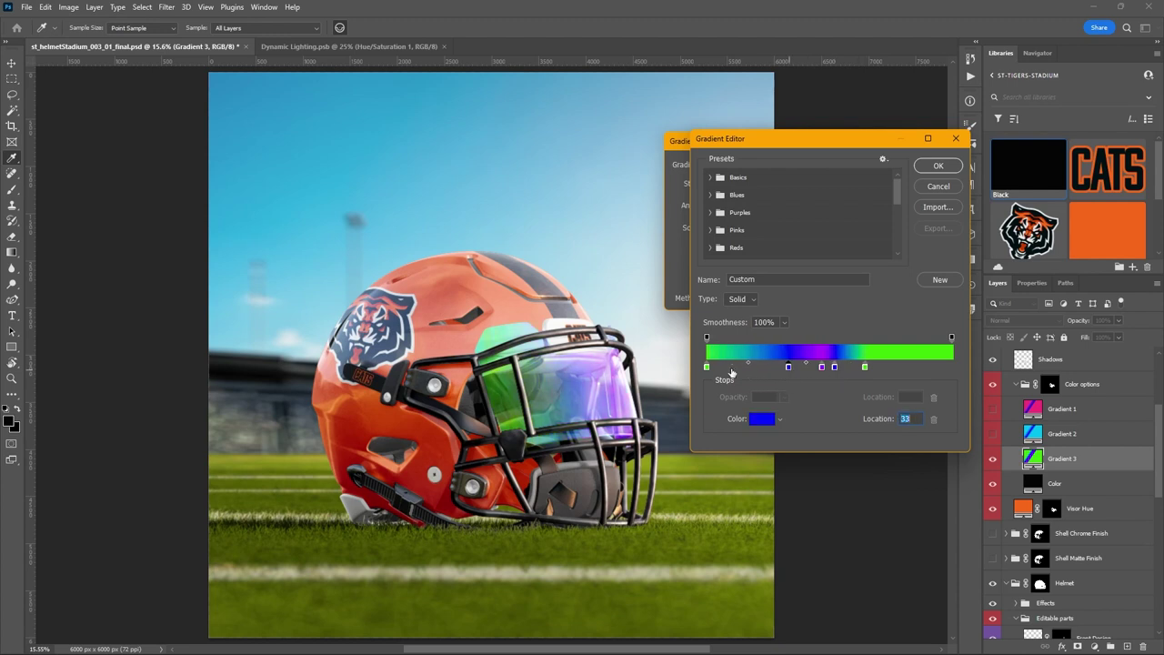
mouse_move(708, 368)
left_mouse_down()
mouse_move(765, 373)
mouse_move(708, 369)
left_mouse_up()
left_click_drag(789, 367, 763, 371)
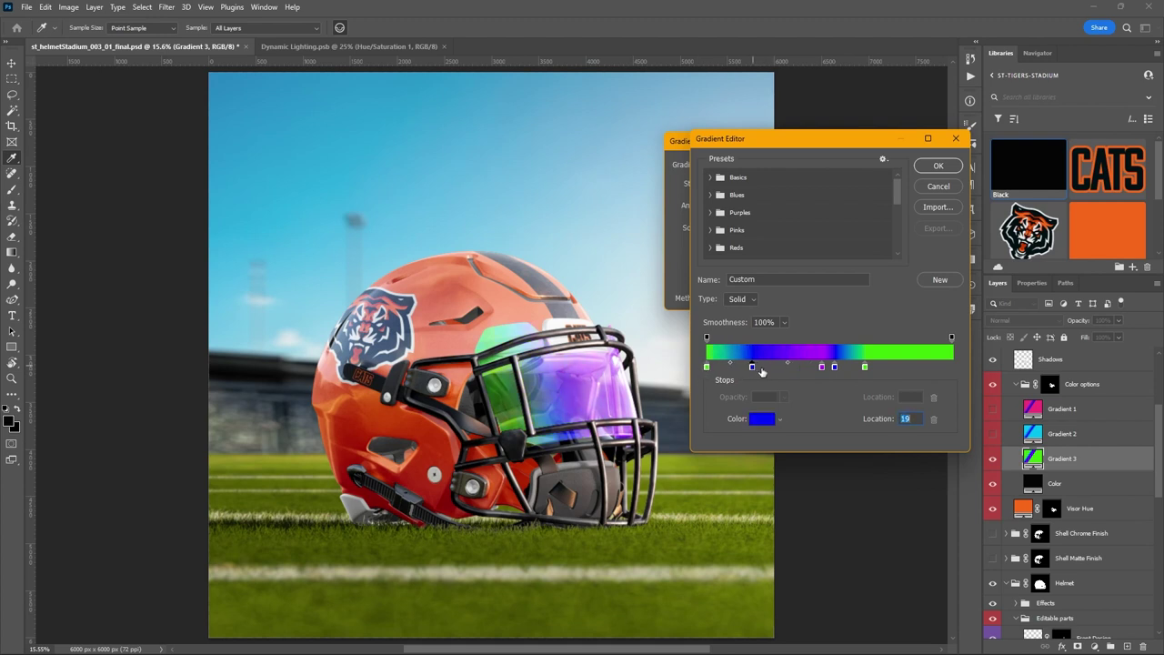
Add a red colour stop at location 33, then cancel the Gradient Fill changes
left_click(788, 369)
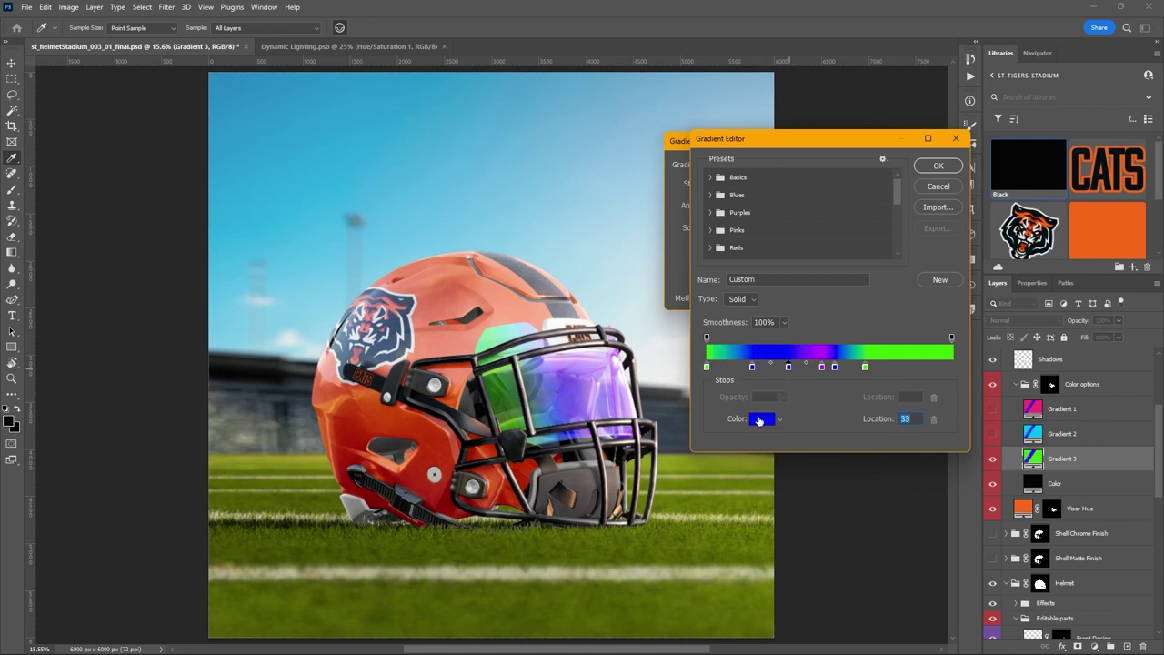
left_click(759, 418)
left_click_drag(852, 277, 852, 316)
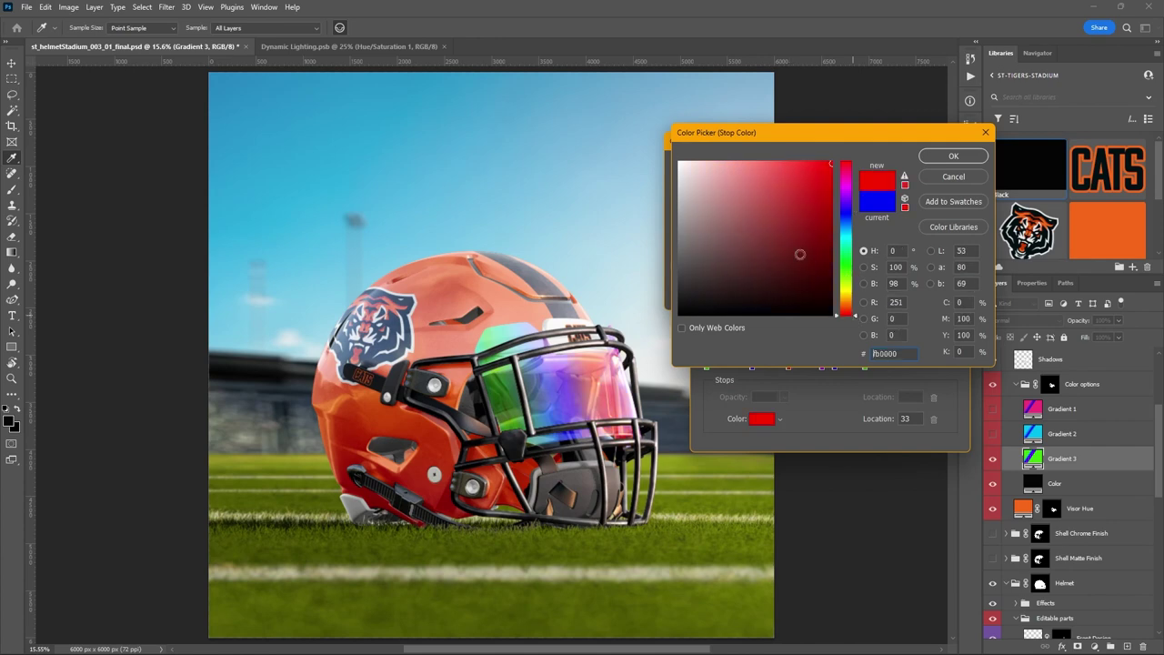
left_click(932, 160)
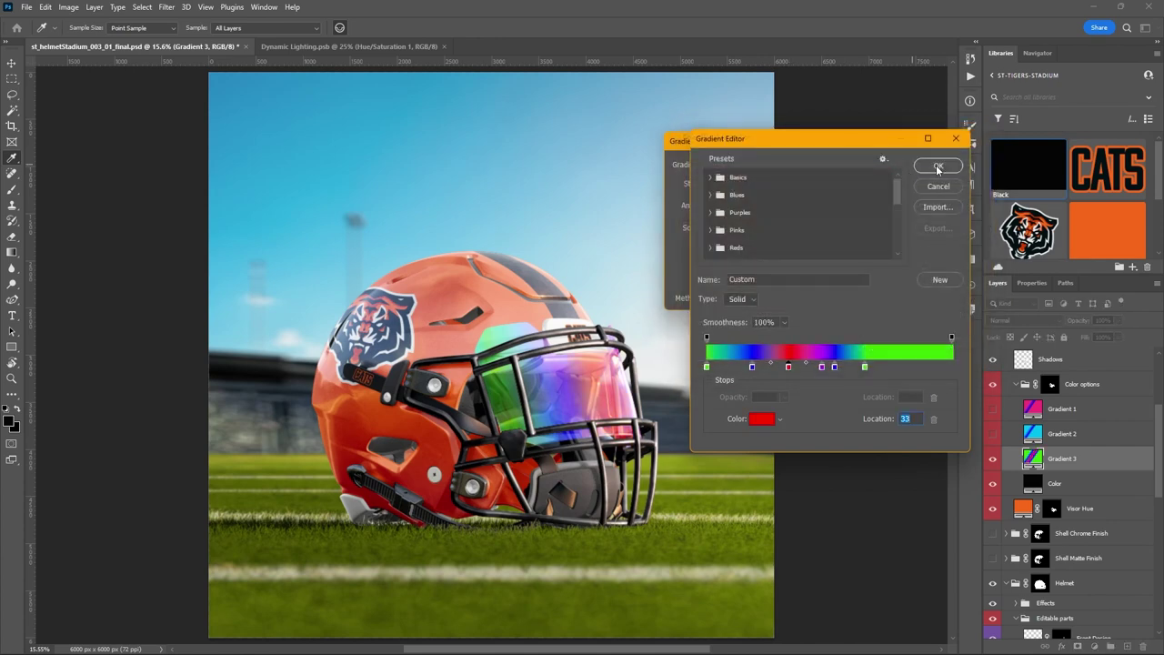
left_click(938, 169)
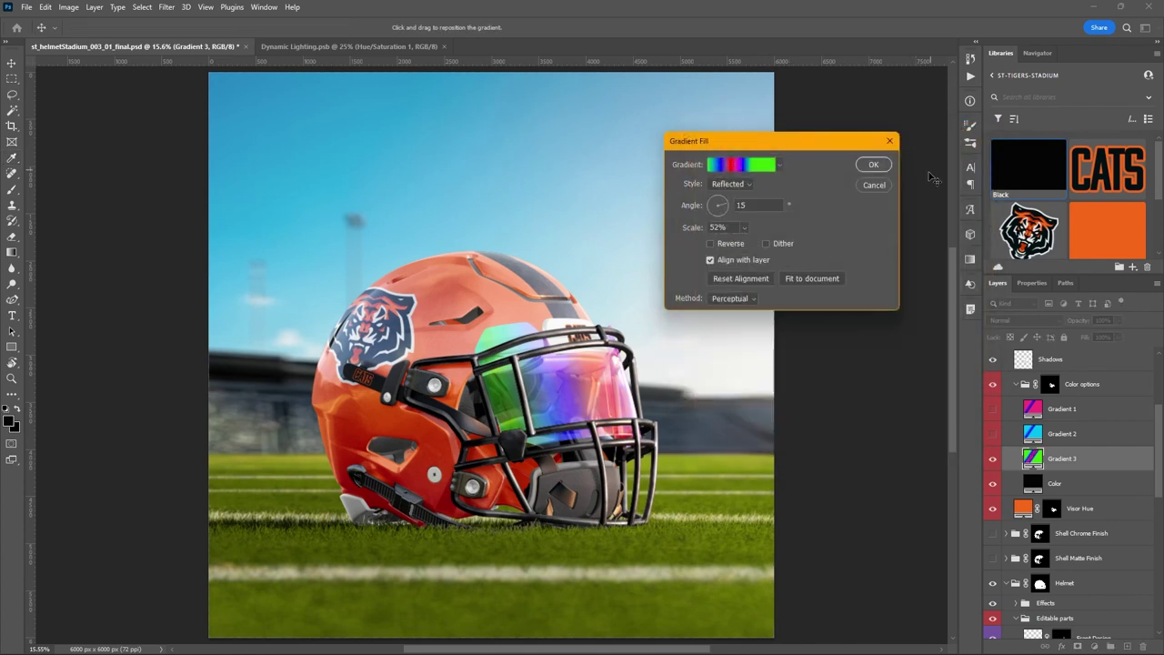
left_click(872, 187)
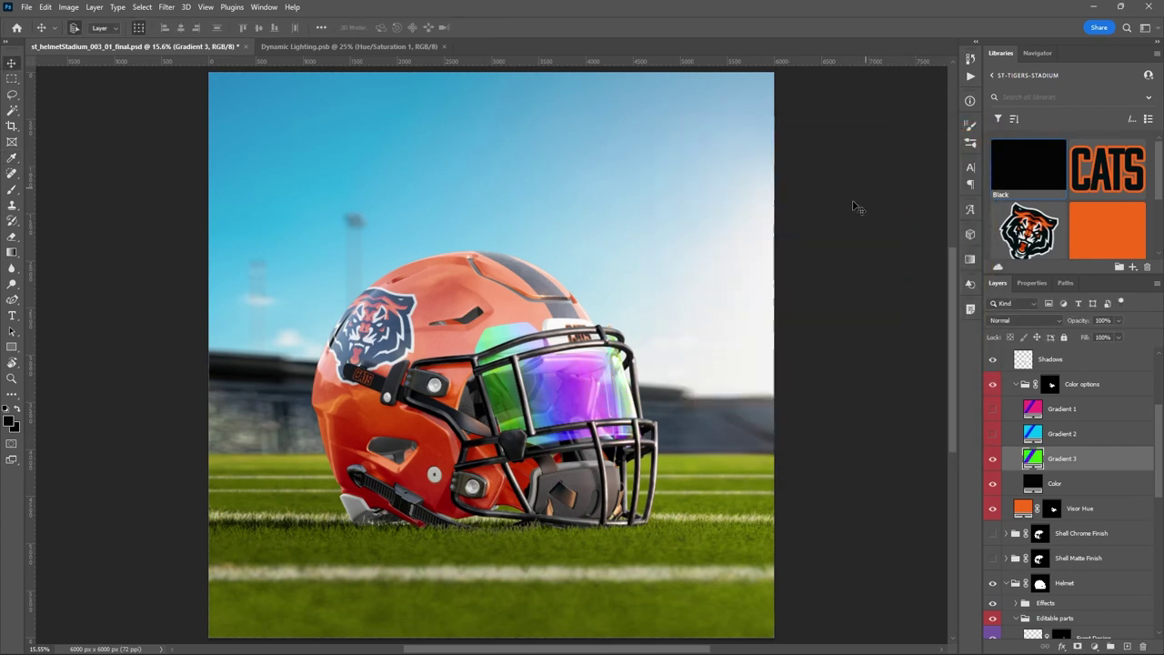
Hide Gradient 3 for a clear visor, collapse the Color options group and deselect it
left_click(993, 459)
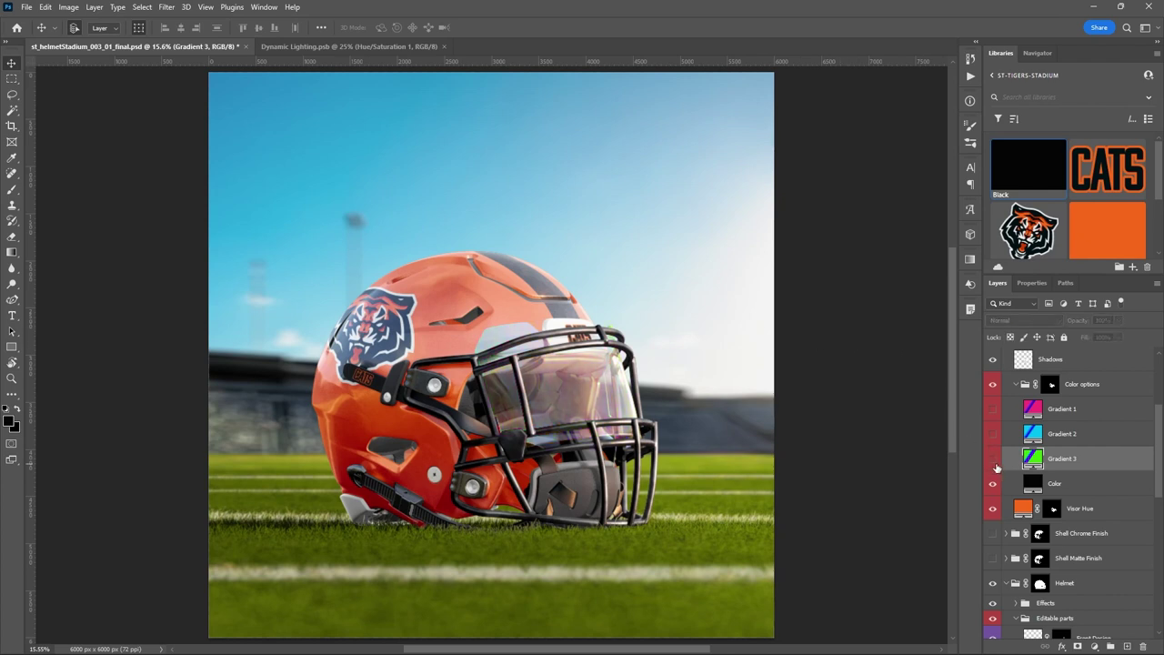
left_click(1016, 384)
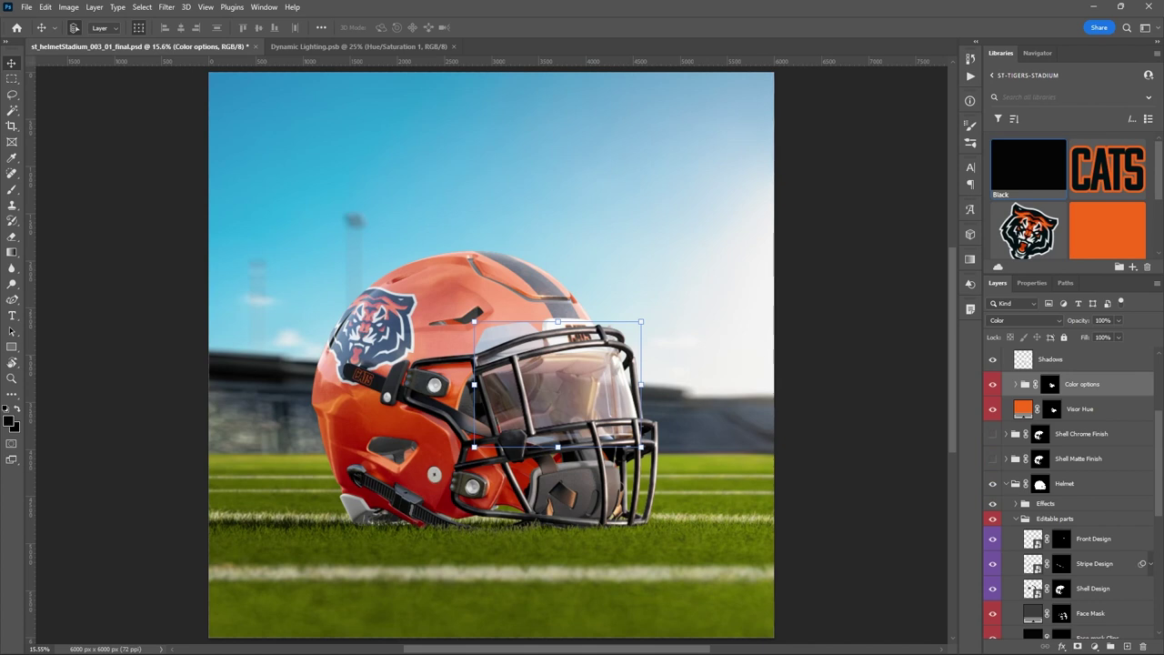
left_click(866, 366)
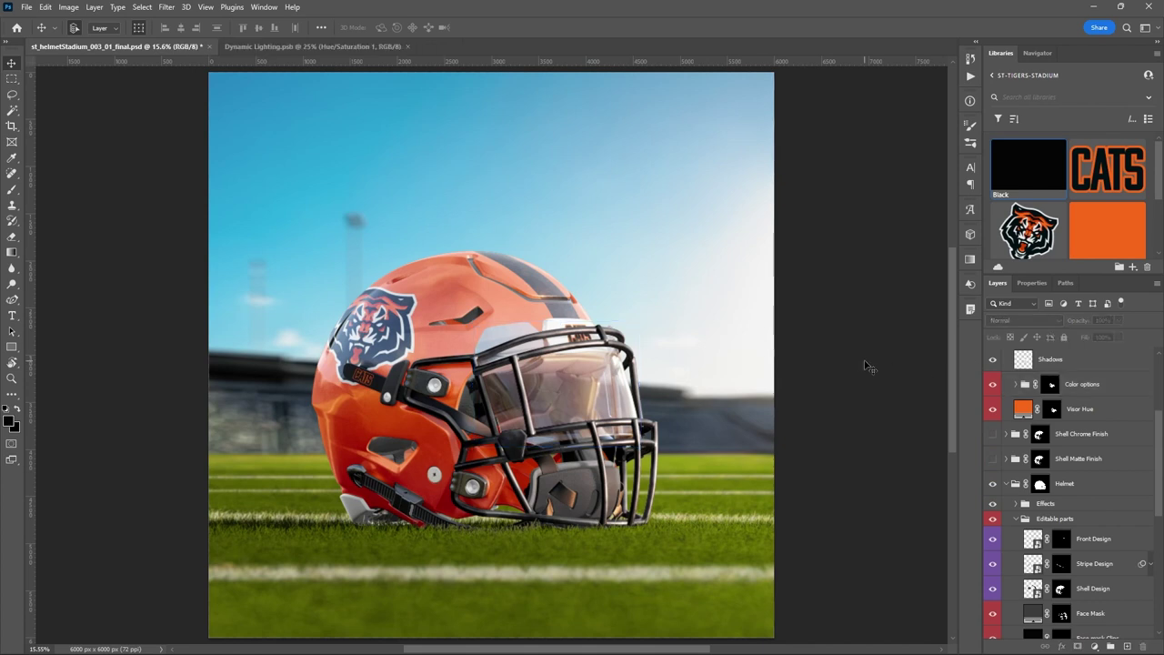